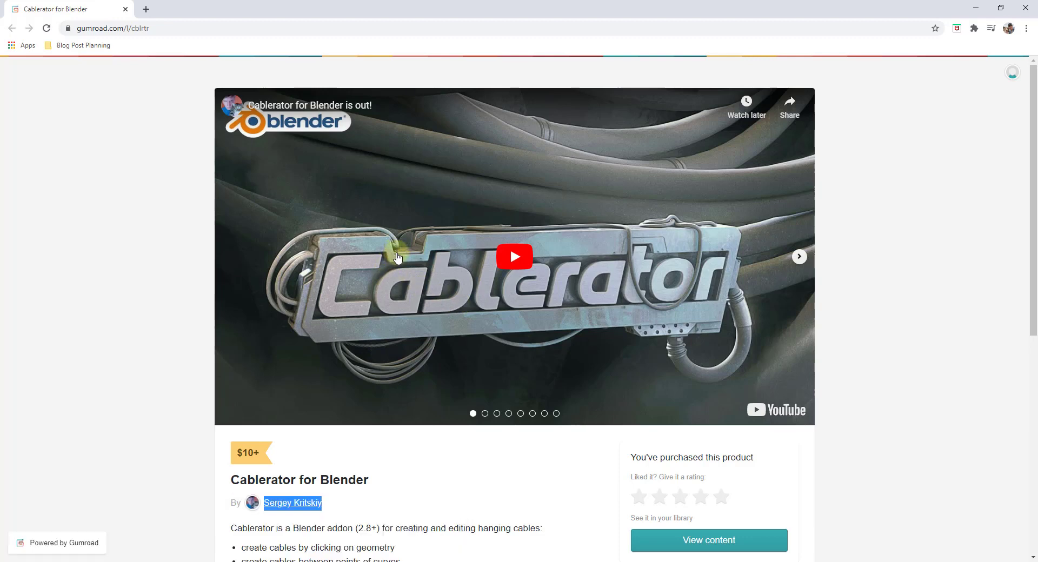
Look over the Cablerator for Blender product page and its feature list
{"action": "scroll", "coordinate": [398, 260], "scroll_direction": "down", "scroll_amount": 1}
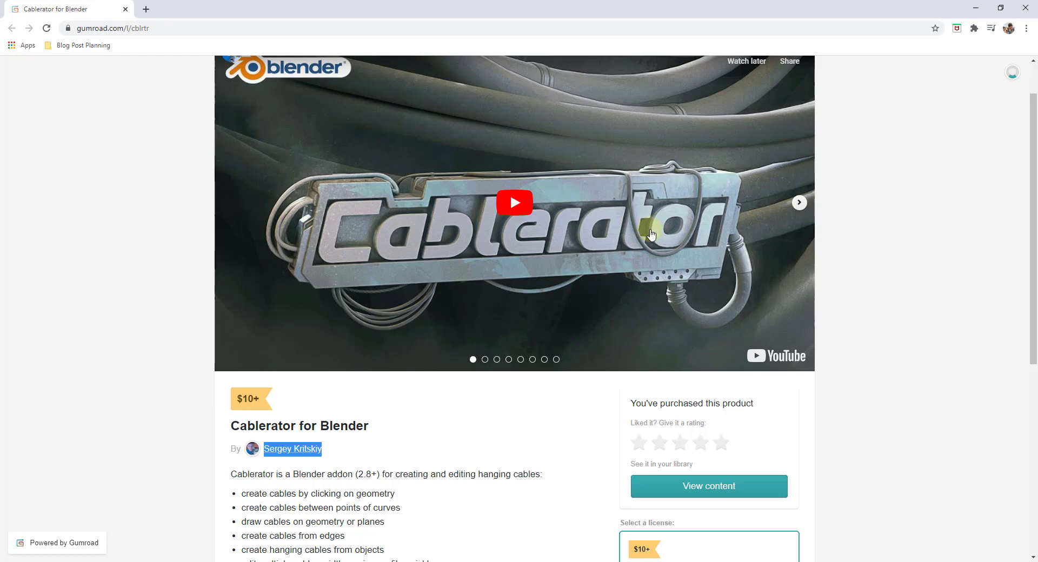
{"action": "scroll", "coordinate": [652, 234], "scroll_direction": "down", "scroll_amount": 1}
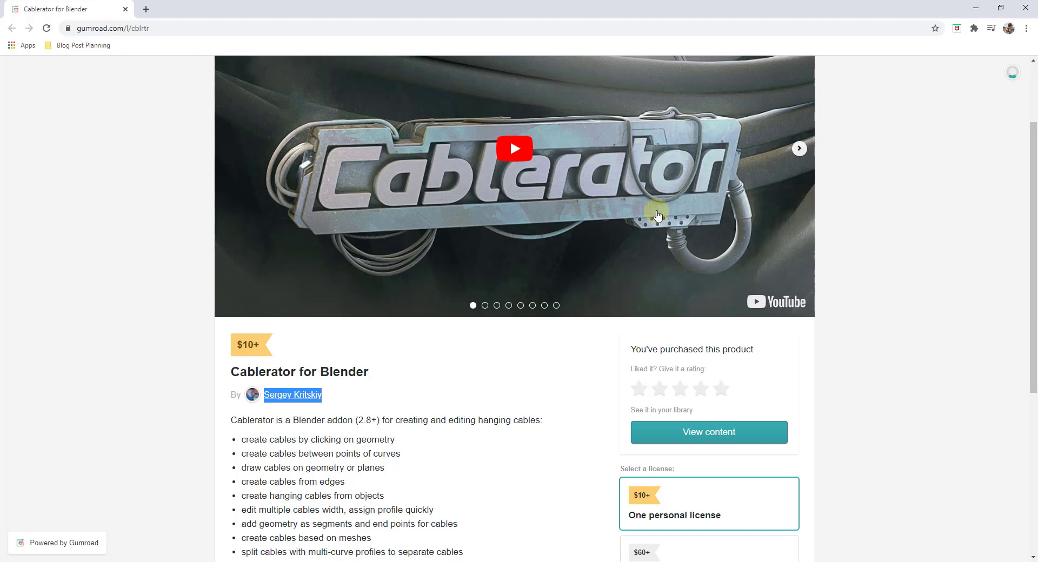
{"action": "scroll", "coordinate": [611, 206], "scroll_direction": "up", "scroll_amount": 2}
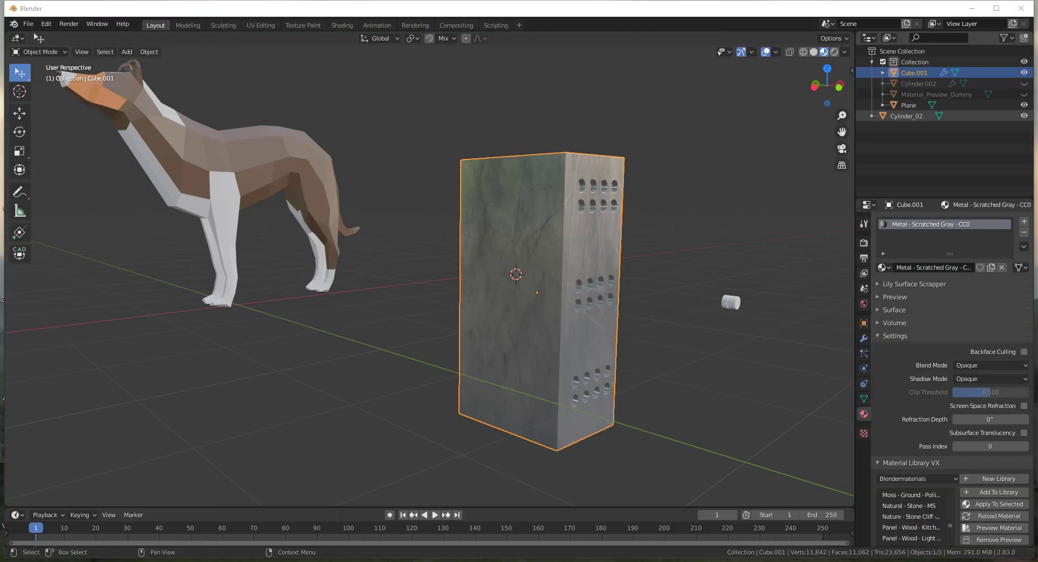
Switch to Blender and review the Cablerator add-on's entry and settings in the preferences
{"action": "left_click", "coordinate": [996, 8]}
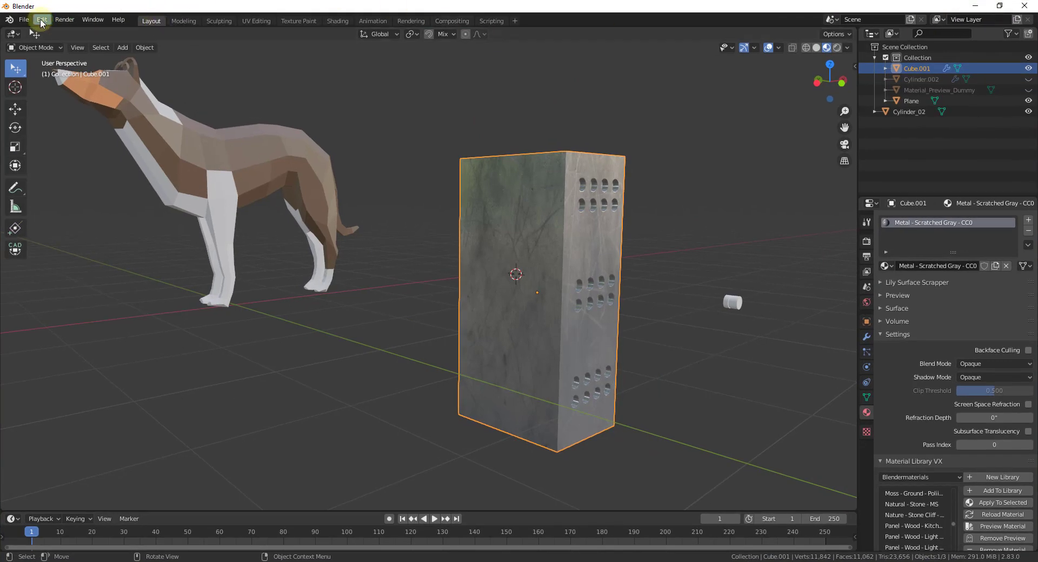
{"action": "left_click", "coordinate": [41, 22]}
{"action": "left_click", "coordinate": [63, 174]}
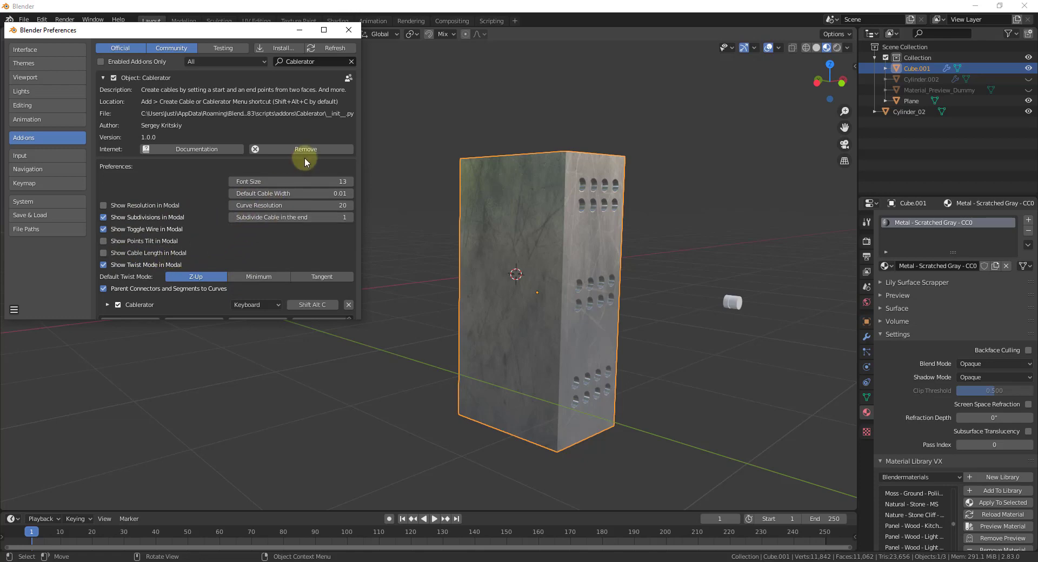
{"action": "left_click", "coordinate": [351, 35]}
{"action": "middle_click_drag", "start_coordinate": [661, 316], "coordinate": [616, 322]}
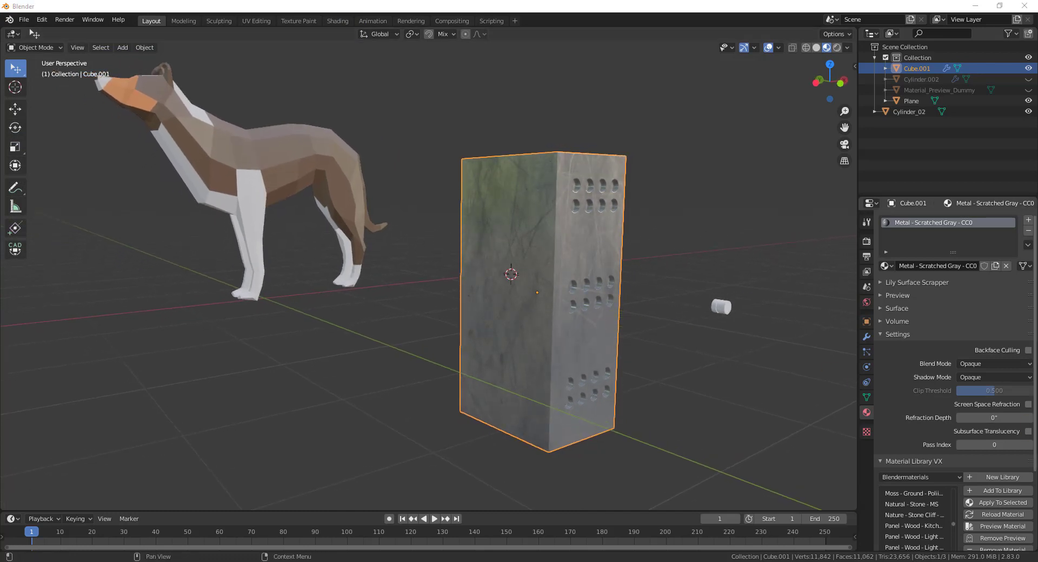
{"action": "middle_click_drag", "start_coordinate": [644, 248], "coordinate": [593, 249]}
{"action": "key", "text": "shift+a"}
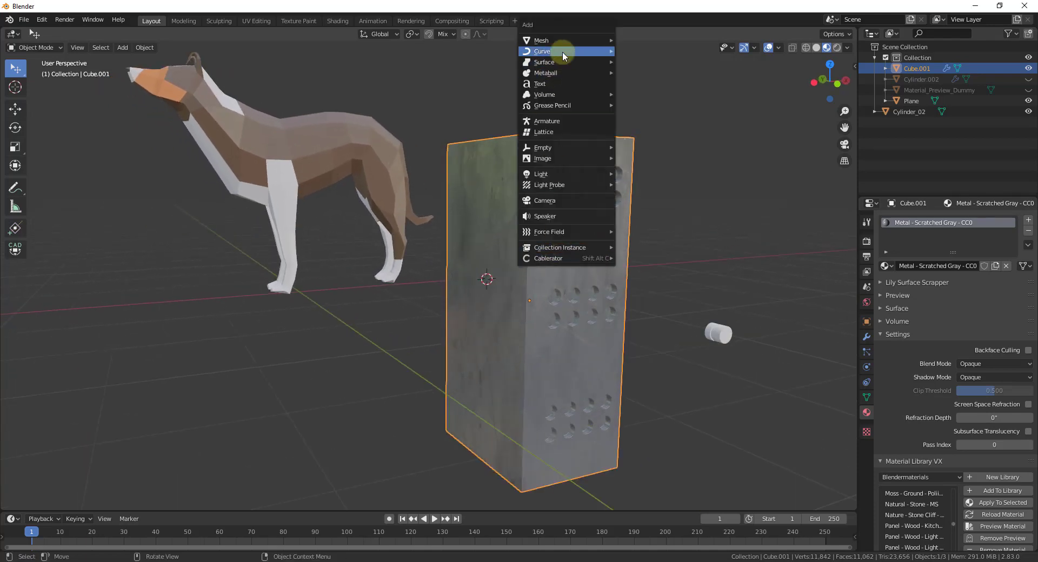
{"action": "mouse_move", "coordinate": [563, 51]}
{"action": "mouse_move", "coordinate": [658, 121]}
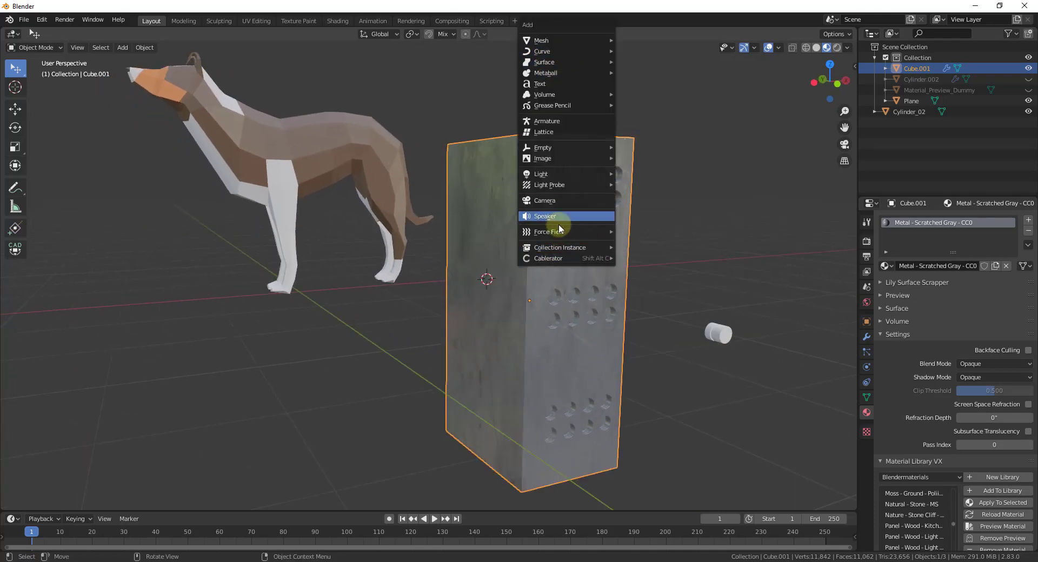
{"action": "mouse_move", "coordinate": [560, 259]}
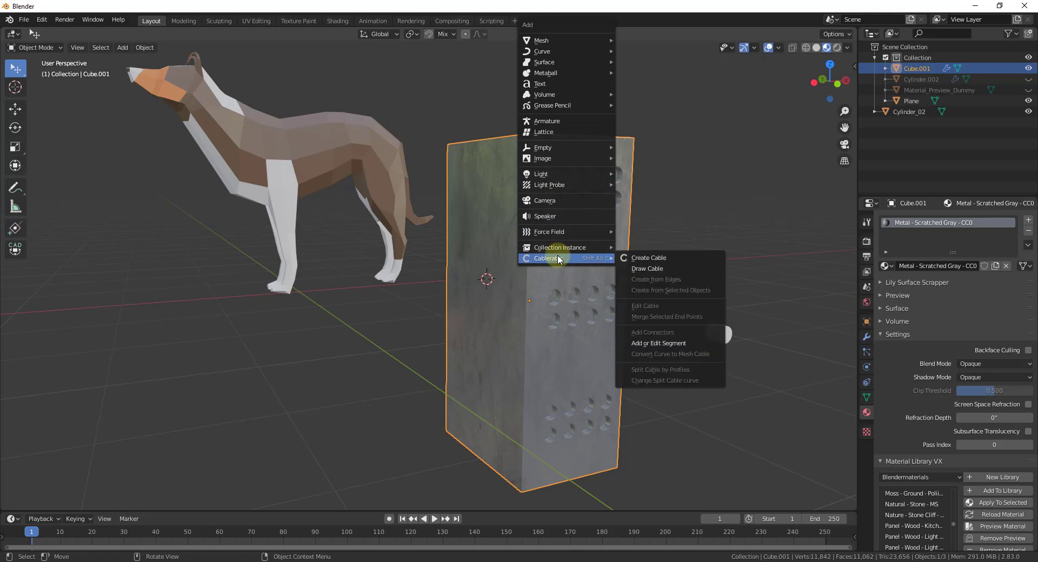
{"action": "left_click", "coordinate": [661, 258]}
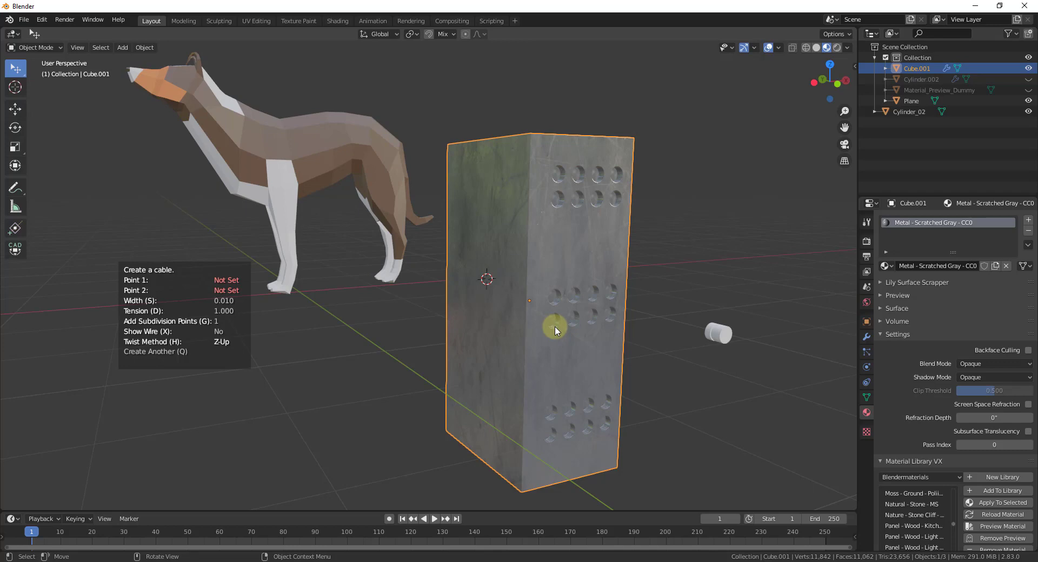
{"action": "key", "text": "Escape"}
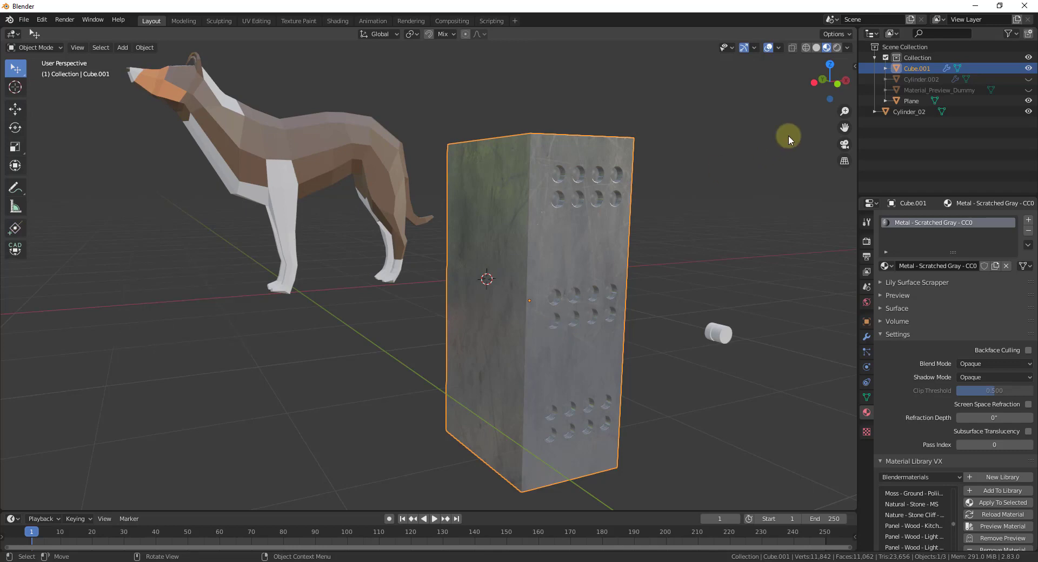
In front view, create a Cablerator cable from the middle group's lower-row first hole to the top row's second hole
{"action": "left_click", "coordinate": [838, 84]}
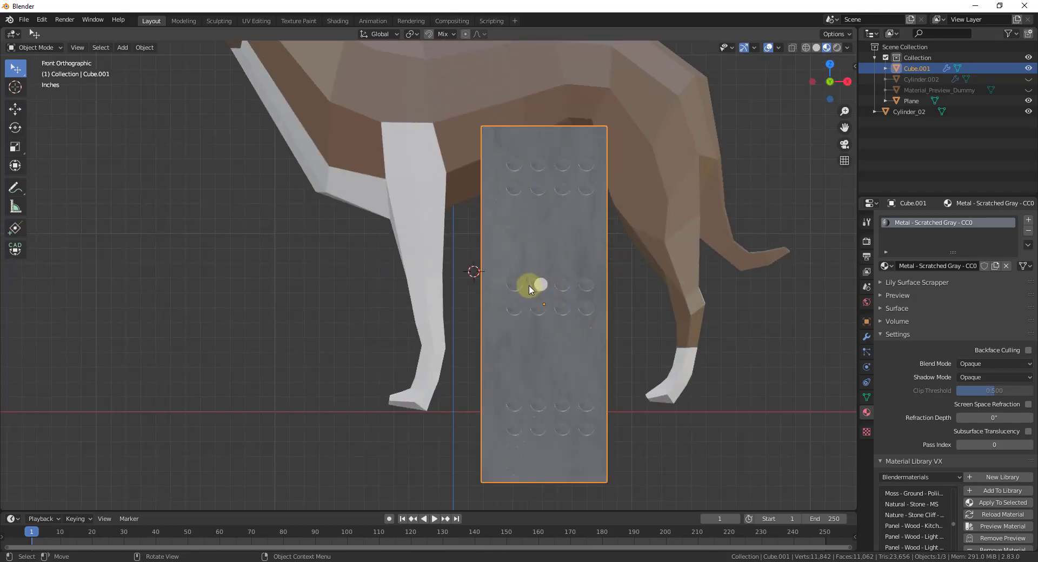
{"action": "key", "text": "shift+a"}
{"action": "mouse_move", "coordinate": [521, 282]}
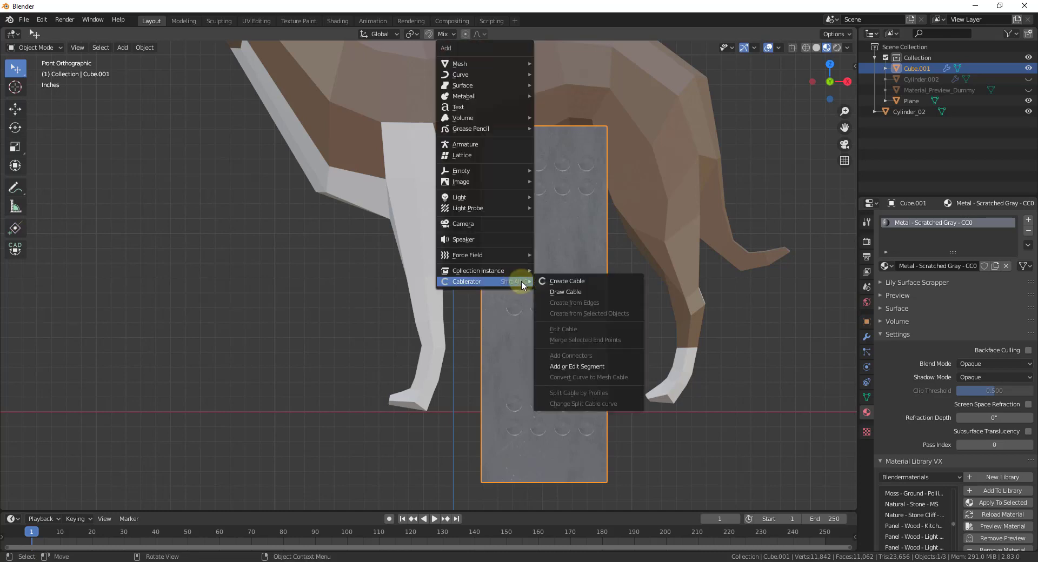
{"action": "left_click", "coordinate": [563, 281]}
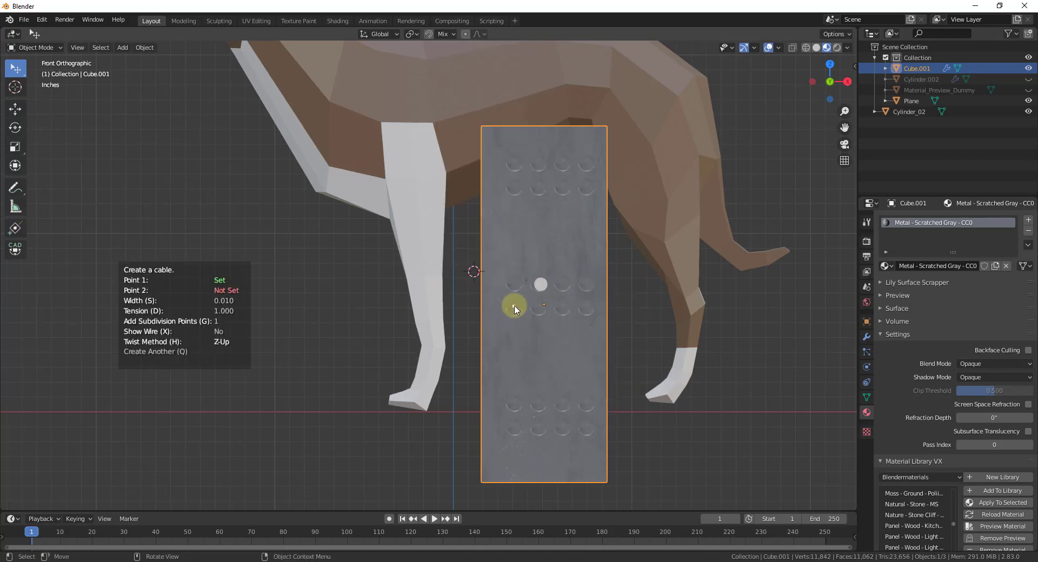
{"action": "left_click", "coordinate": [538, 166]}
Set the new cable's width to 0.005 and its tension to about 0.108, and finish the cable
{"action": "middle_click_drag", "start_coordinate": [522, 324], "coordinate": [672, 322]}
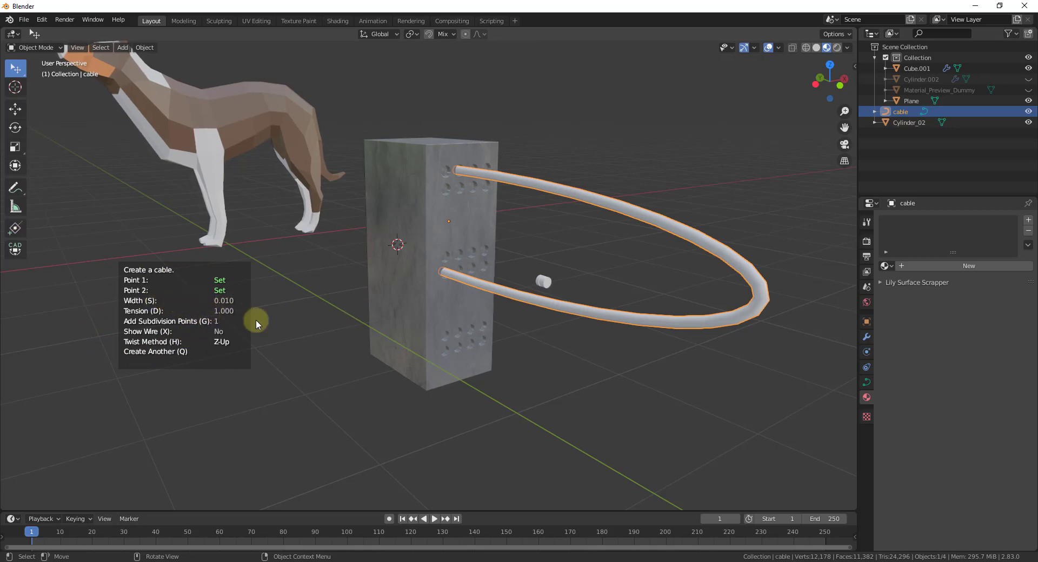
{"action": "key", "text": "s"}
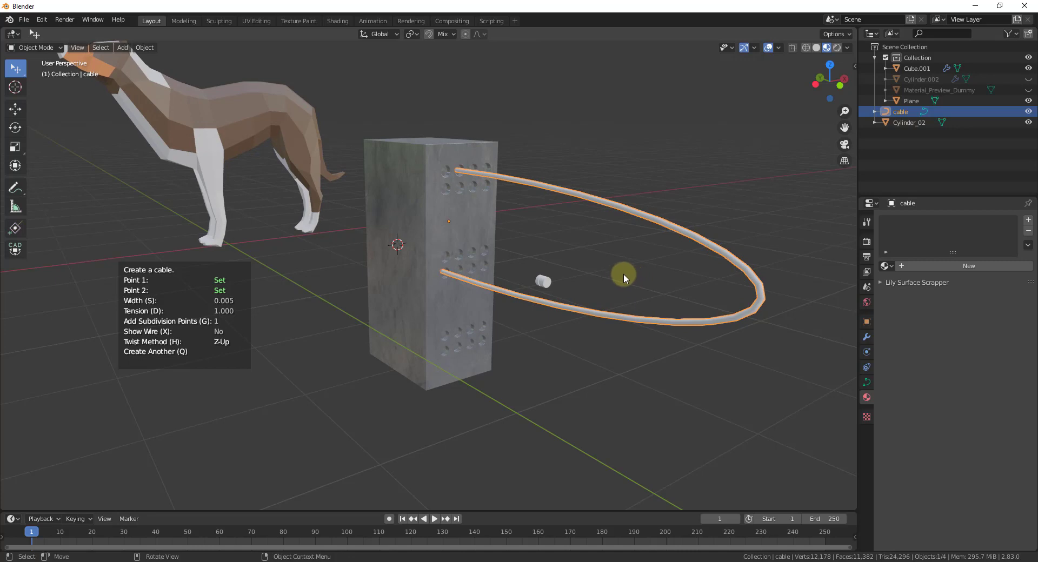
{"action": "key", "text": "d"}
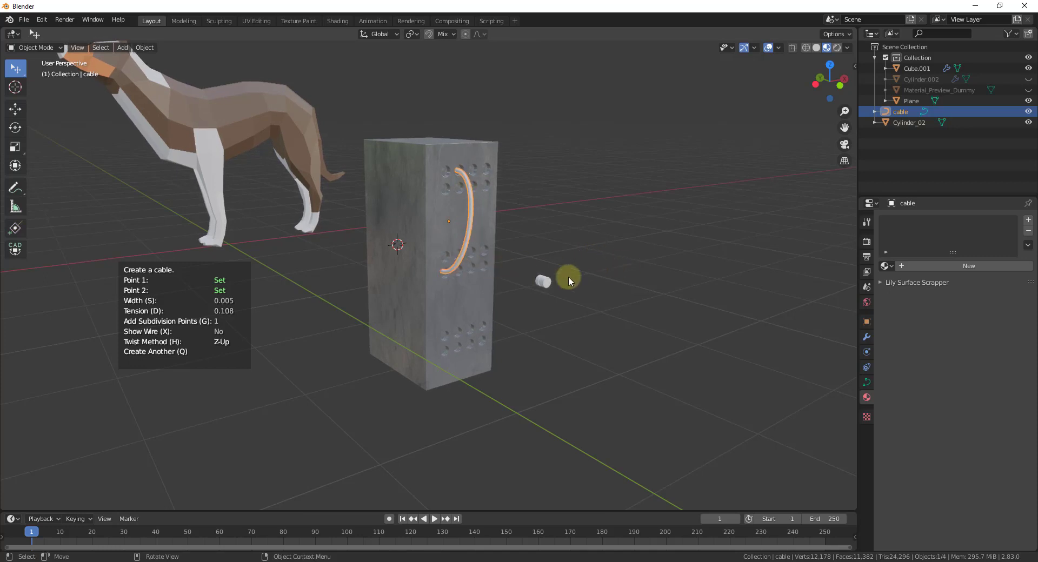
{"action": "scroll", "coordinate": [502, 271], "scroll_direction": "up", "scroll_amount": 3}
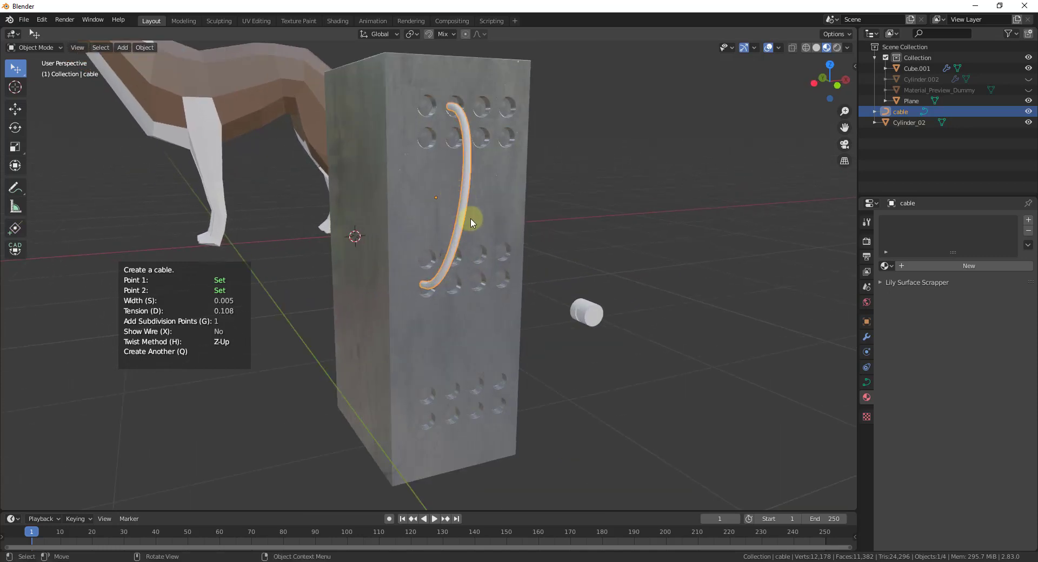
{"action": "middle_click_drag", "start_coordinate": [470, 209], "coordinate": [442, 185]}
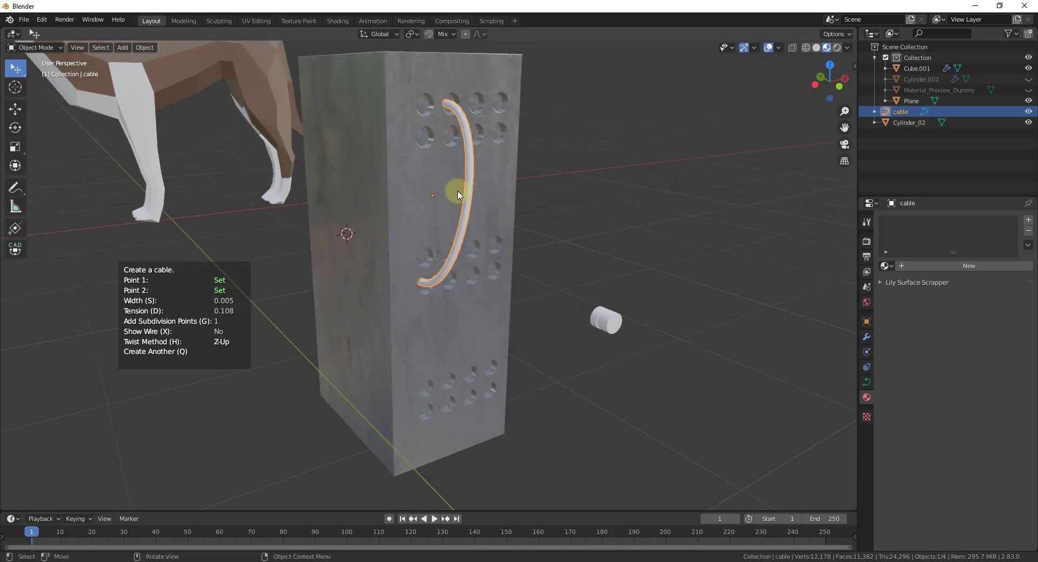
{"action": "key", "text": "Return"}
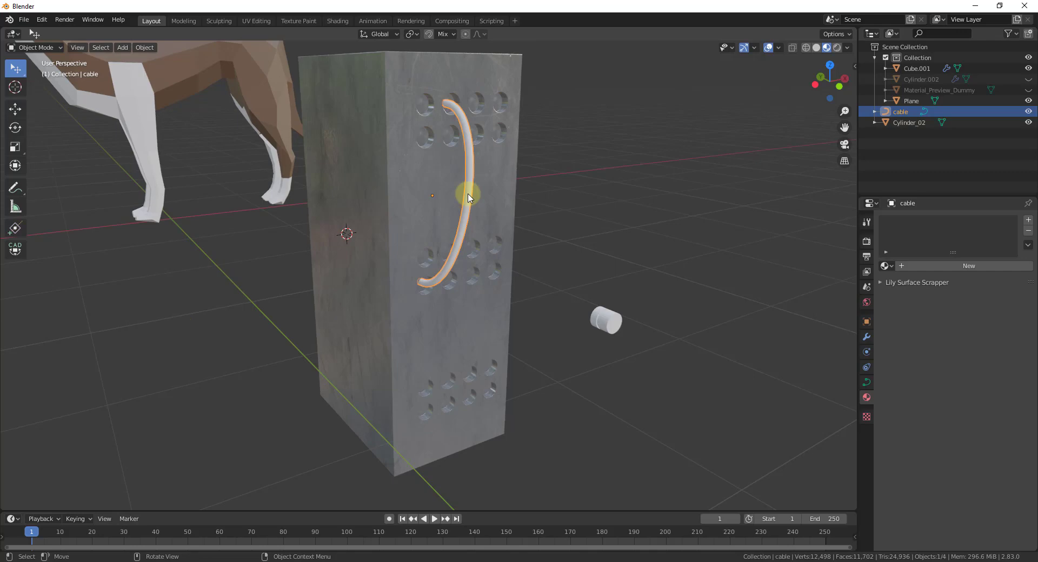
Edit the cable curve in side view and move its middle control point up about 1.22 inches
{"action": "key", "text": "Tab"}
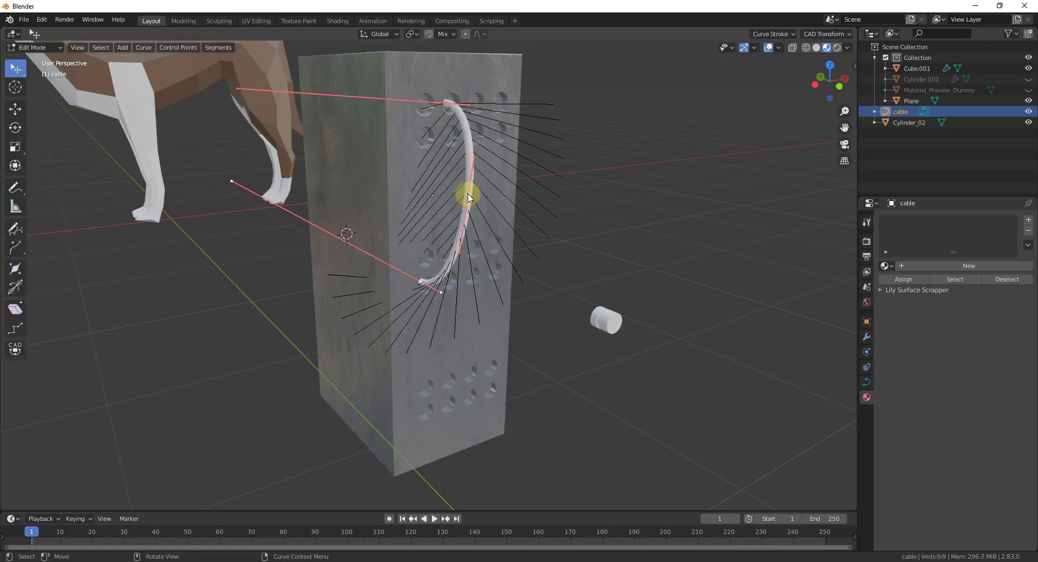
{"action": "middle_click_drag", "start_coordinate": [459, 169], "coordinate": [466, 207]}
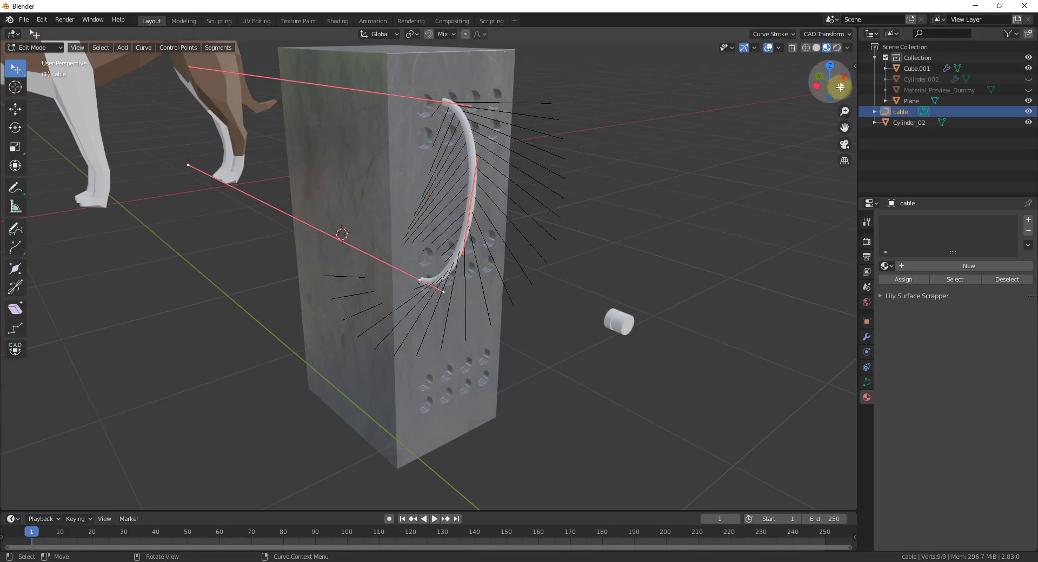
{"action": "left_click", "coordinate": [839, 87]}
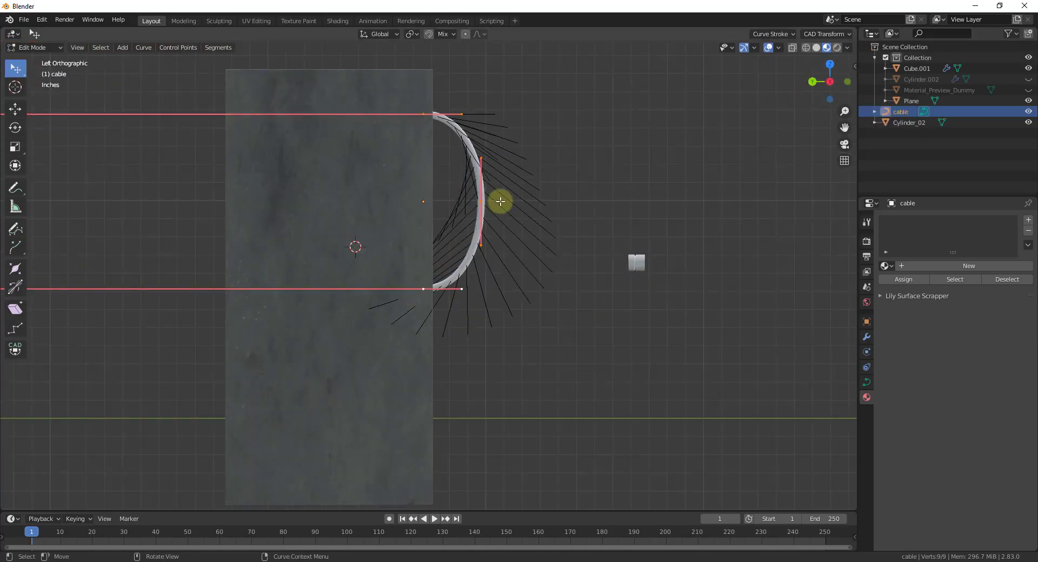
{"action": "key", "text": "g"}
{"action": "right_click", "coordinate": [482, 201]}
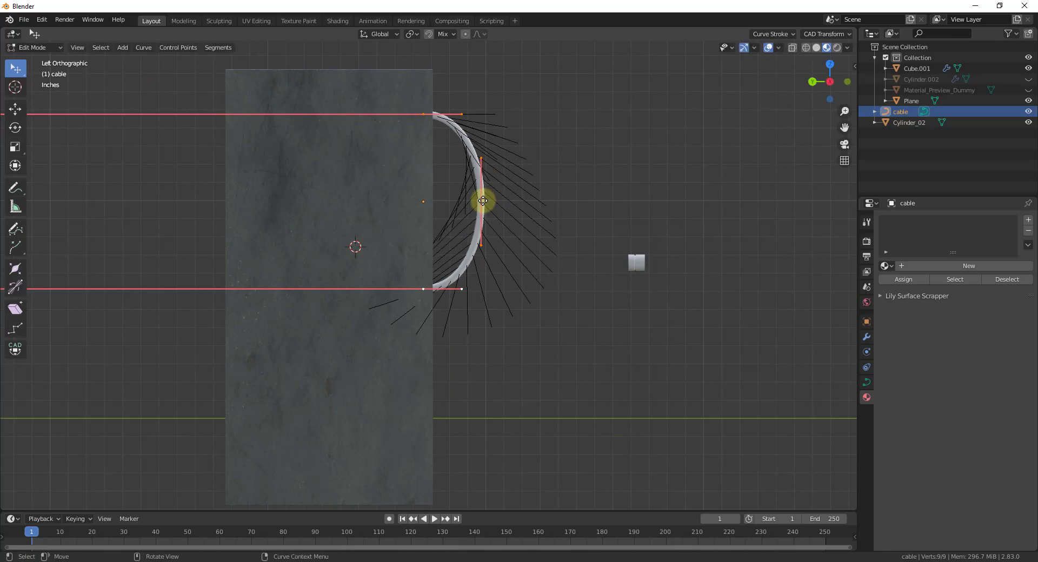
{"action": "left_click", "coordinate": [481, 201]}
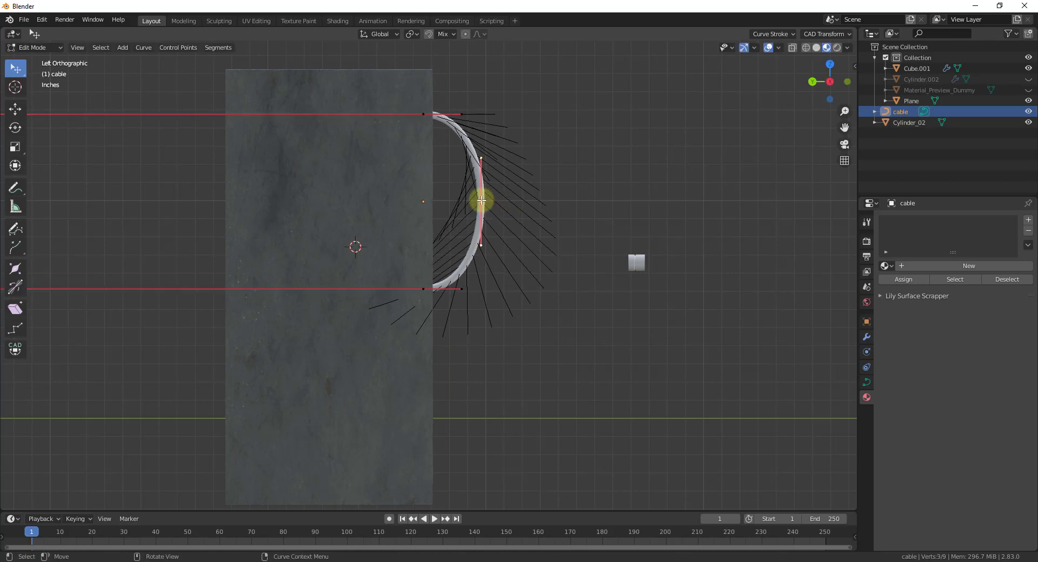
{"action": "key", "text": "g"}
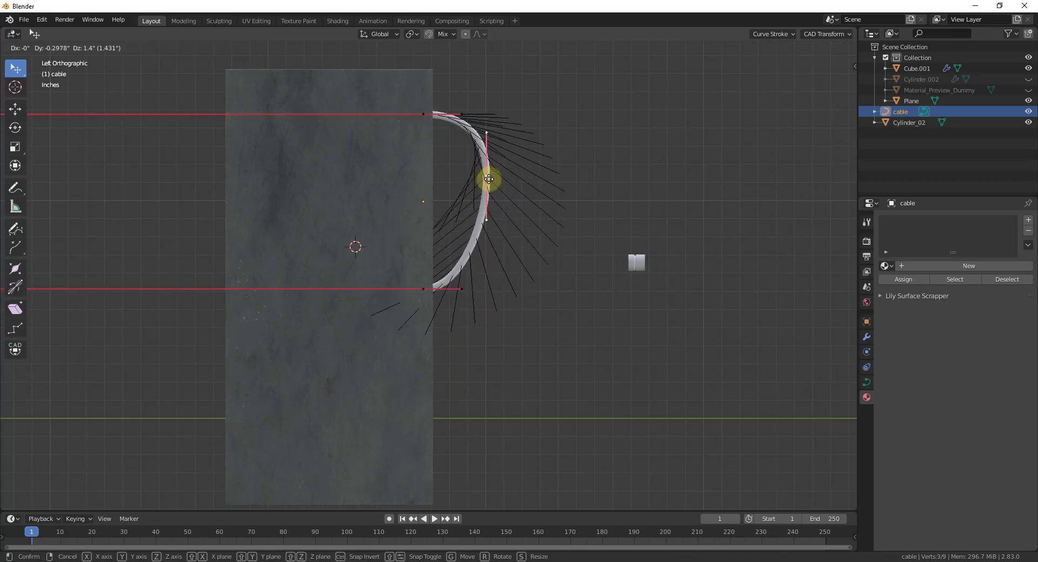
{"action": "left_click", "coordinate": [489, 181]}
Scale the middle control point's handles to about 0.769 and return to Object Mode
{"action": "key", "text": "s"}
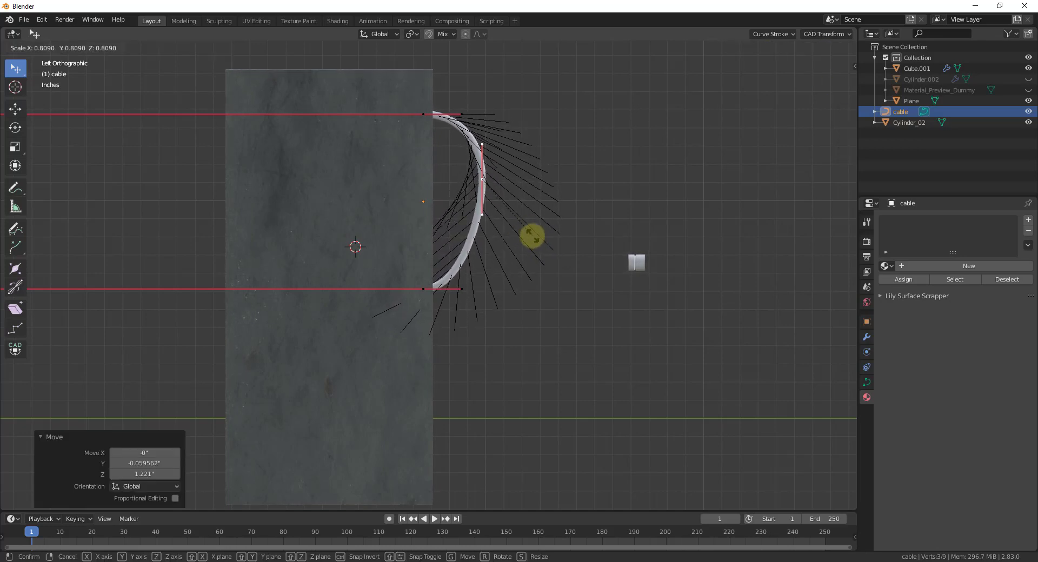
{"action": "left_click", "coordinate": [529, 234]}
{"action": "middle_click_drag", "start_coordinate": [605, 202], "coordinate": [184, 330]}
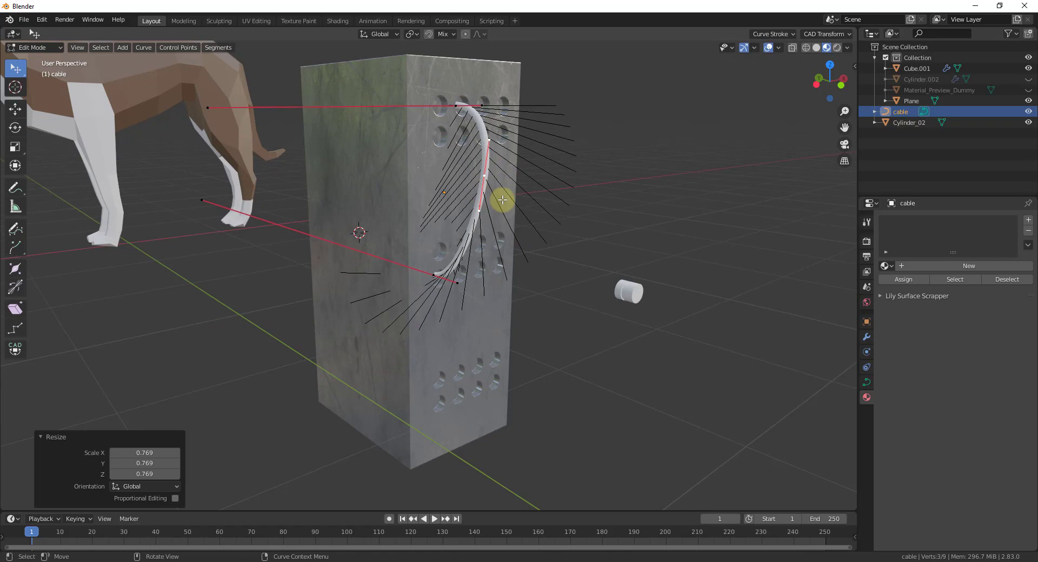
{"action": "key", "text": "Tab"}
In front view, create a second cable from the bottom group's upper-row third hole to the top row's fourth hole
{"action": "middle_click_drag", "start_coordinate": [537, 230], "coordinate": [493, 254]}
{"action": "left_click", "coordinate": [838, 86]}
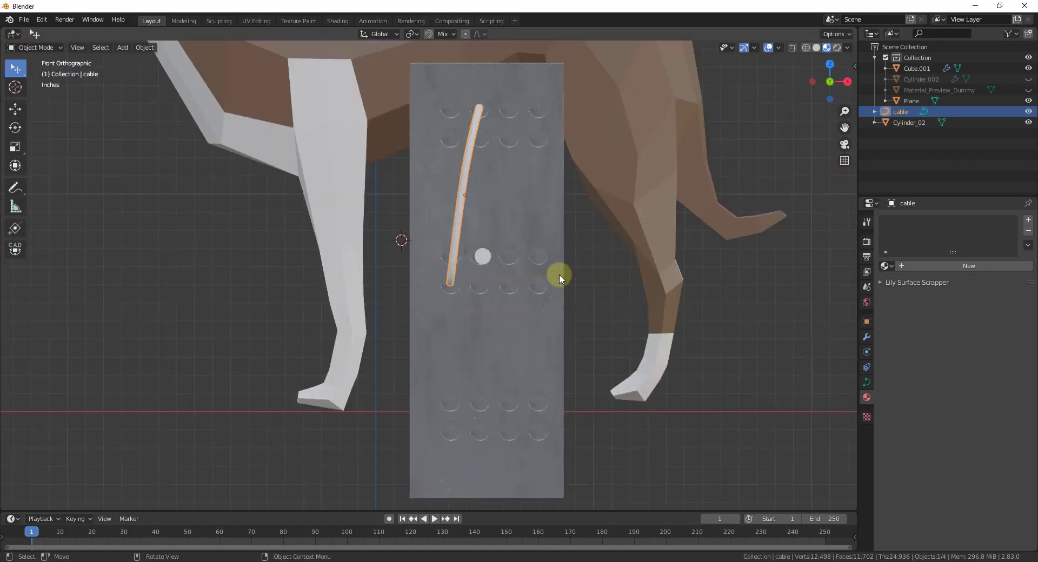
{"action": "key", "text": "shift+a"}
{"action": "mouse_move", "coordinate": [530, 285]}
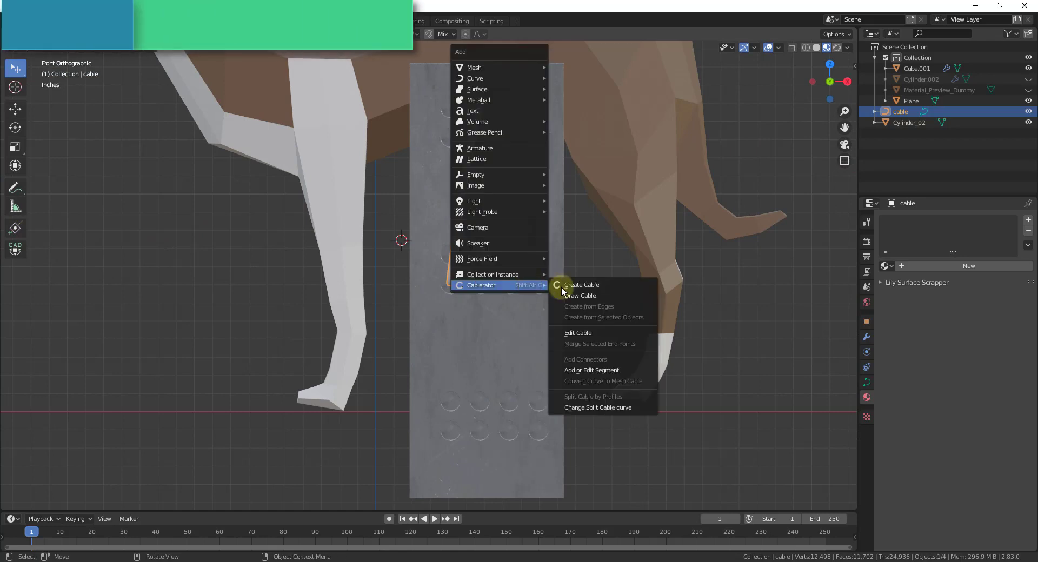
{"action": "left_click", "coordinate": [592, 291]}
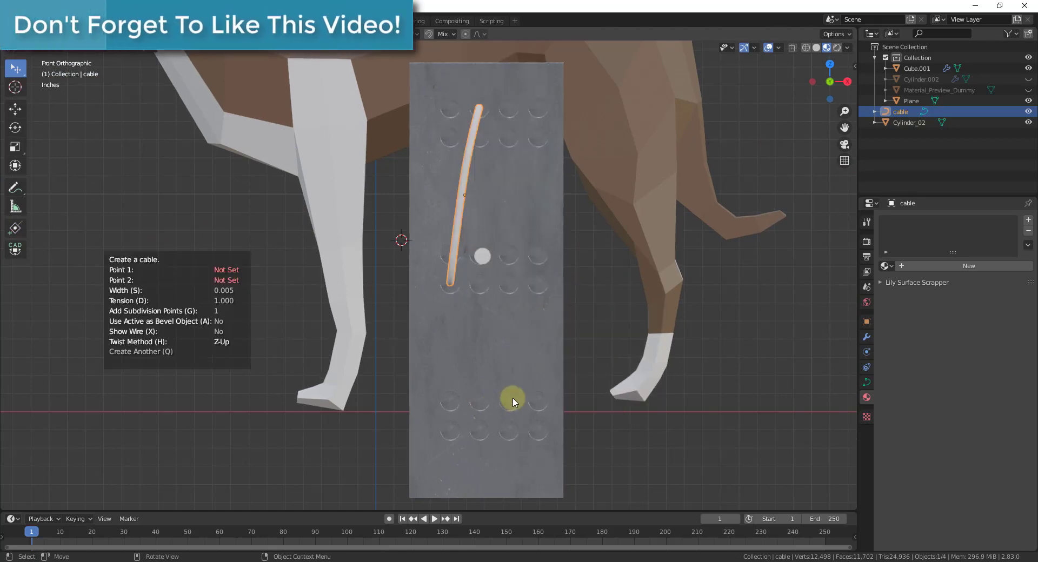
{"action": "left_click", "coordinate": [508, 401]}
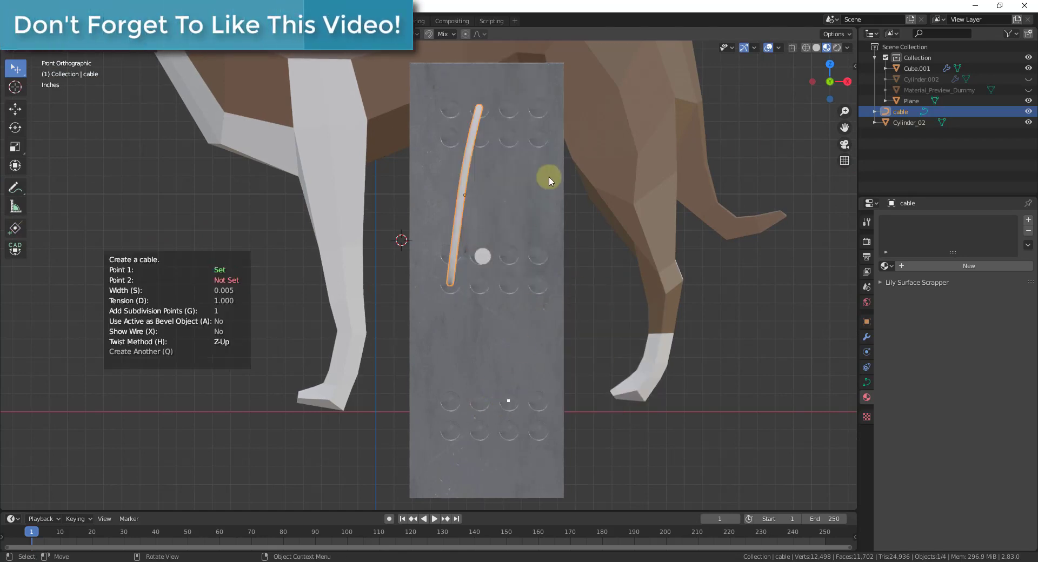
{"action": "left_click", "coordinate": [541, 111]}
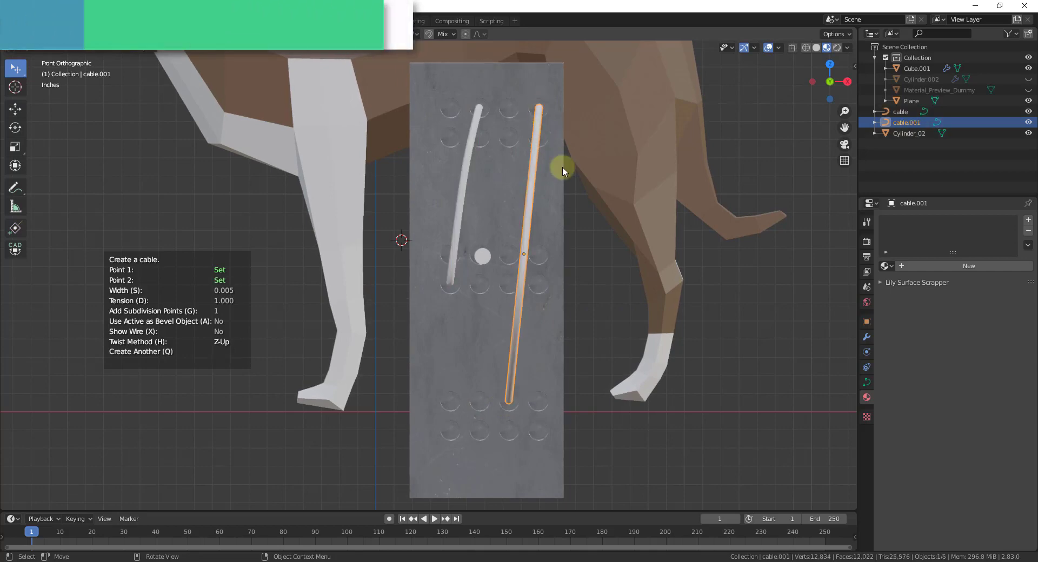
Set the second cable's tension to about 0.117 and its subdivision points to 3, and finish the cable
{"action": "middle_click_drag", "start_coordinate": [562, 166], "coordinate": [686, 300]}
{"action": "key", "text": "d"}
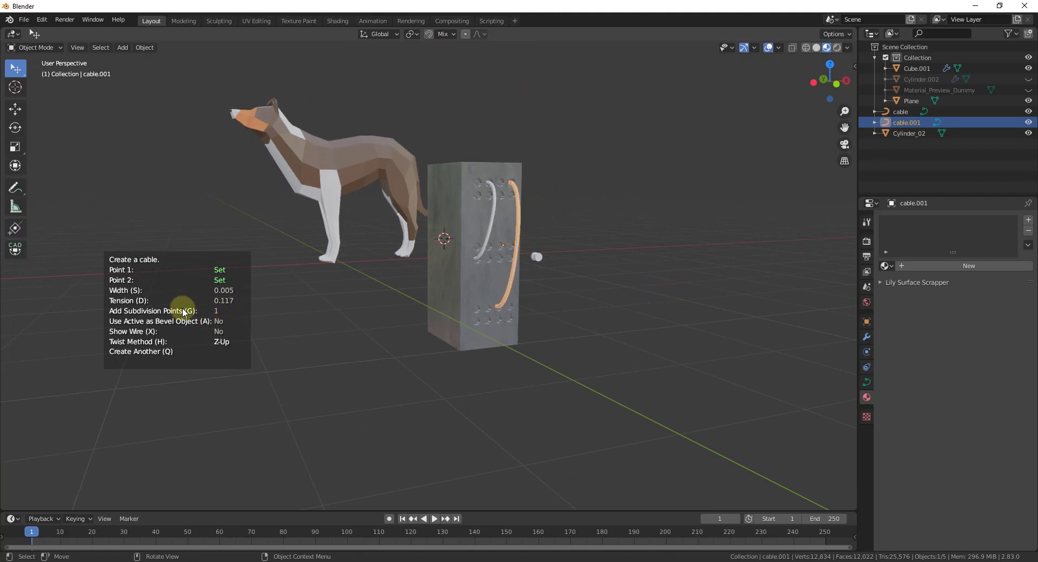
{"action": "scroll", "coordinate": [541, 218], "scroll_direction": "up", "scroll_amount": 4}
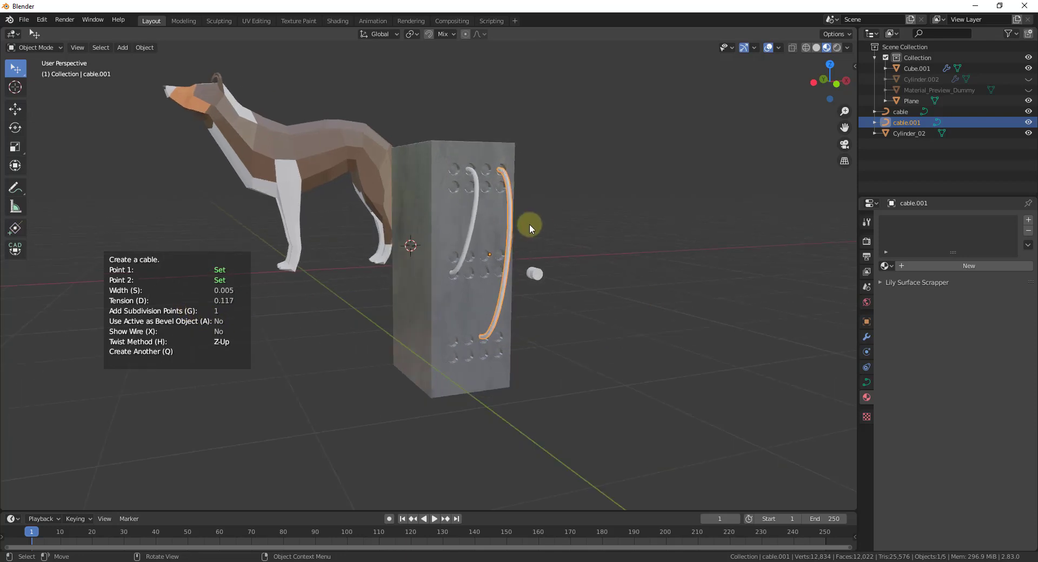
{"action": "scroll", "coordinate": [540, 219], "scroll_direction": "up", "scroll_amount": 4}
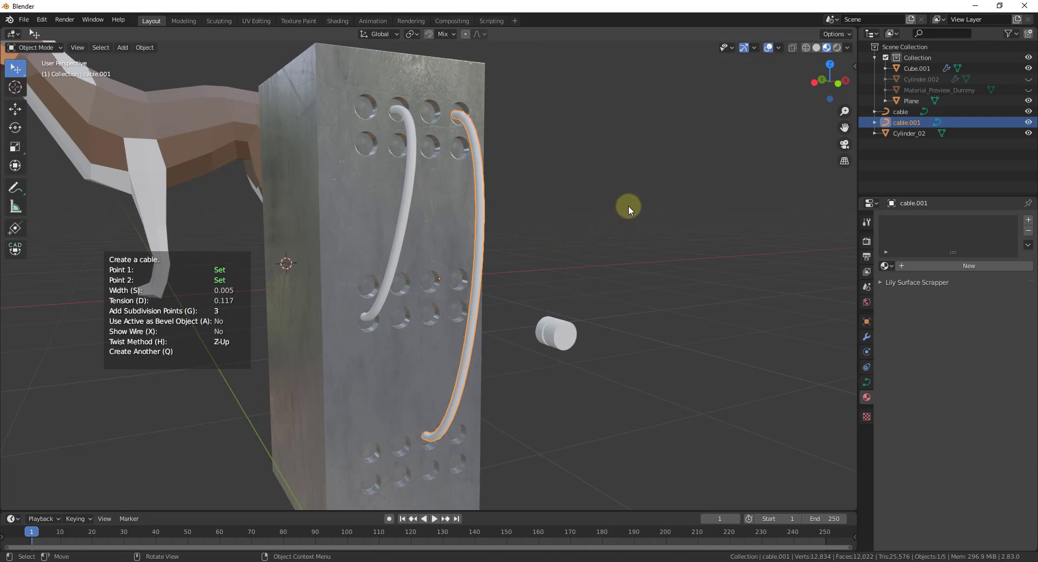
{"action": "left_click", "coordinate": [650, 187]}
In Edit Mode and front view, try to move a control point in the upper middle of the second cable
{"action": "left_click", "coordinate": [482, 274]}
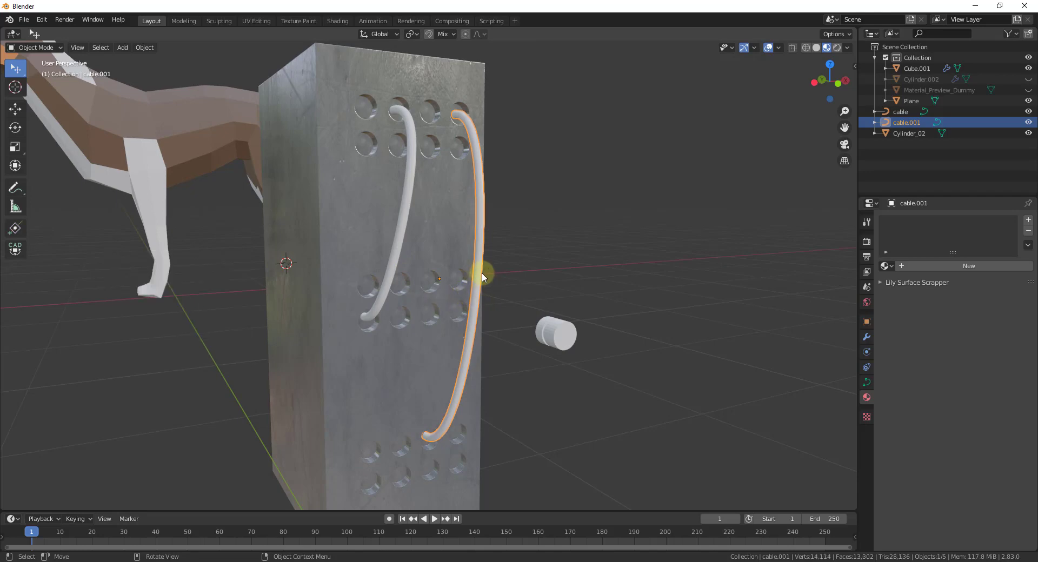
{"action": "key", "text": "Tab"}
{"action": "middle_click_drag", "start_coordinate": [488, 271], "coordinate": [616, 270]}
{"action": "left_click", "coordinate": [475, 145]}
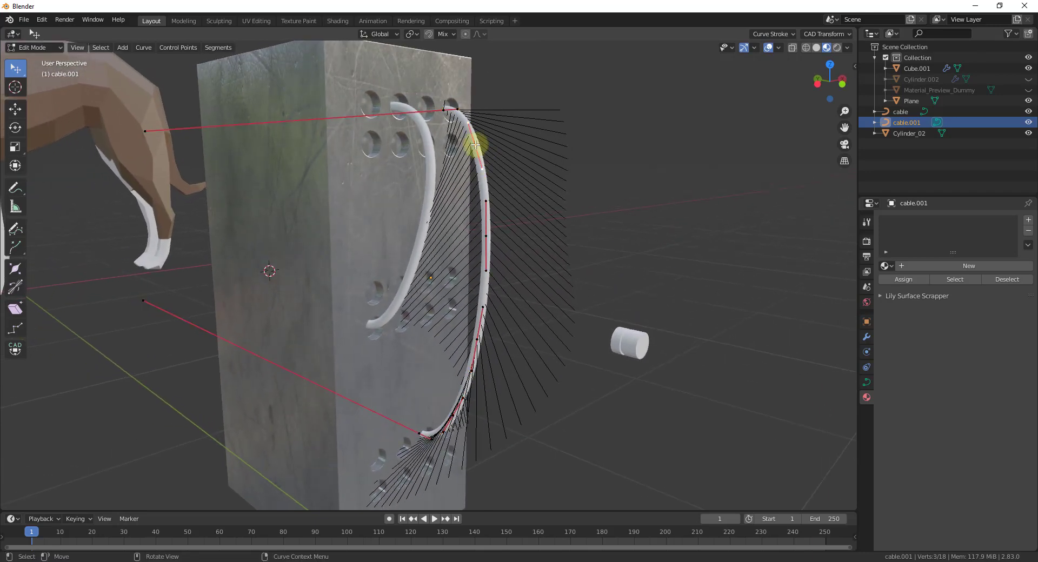
{"action": "left_click", "coordinate": [818, 81]}
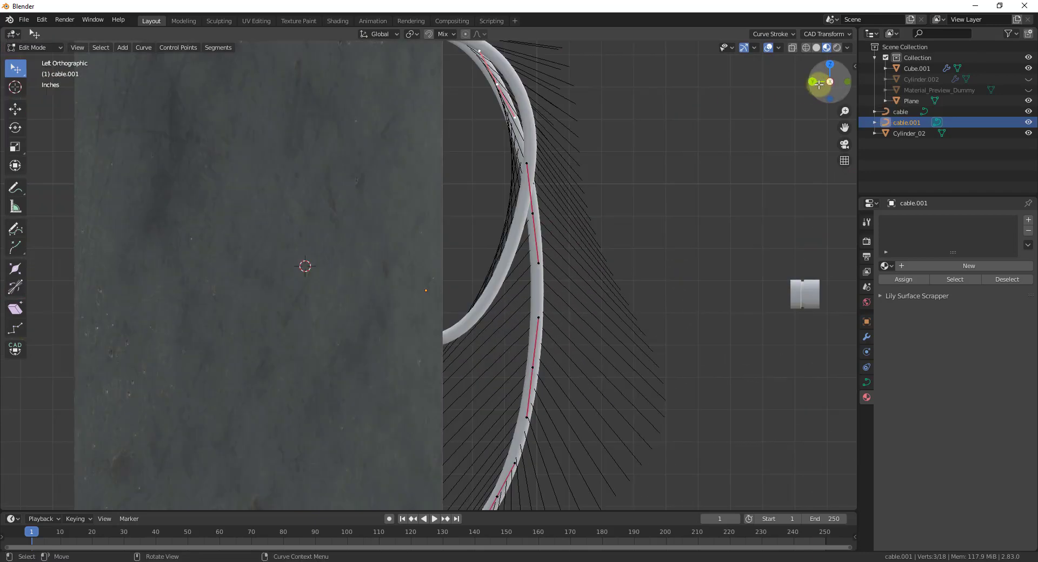
{"action": "scroll", "coordinate": [512, 130], "scroll_direction": "down", "scroll_amount": 3}
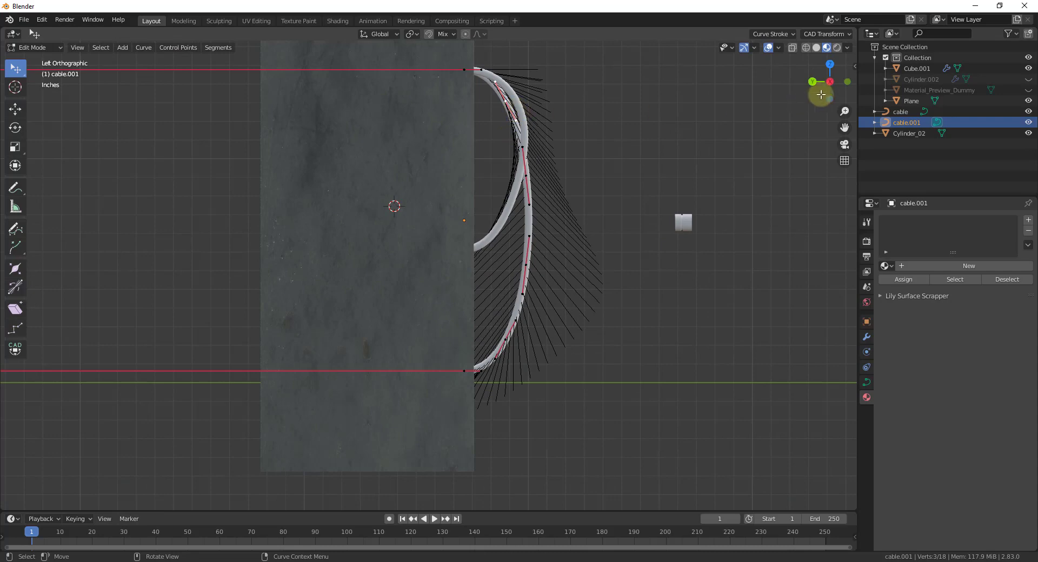
{"action": "left_click", "coordinate": [847, 81]}
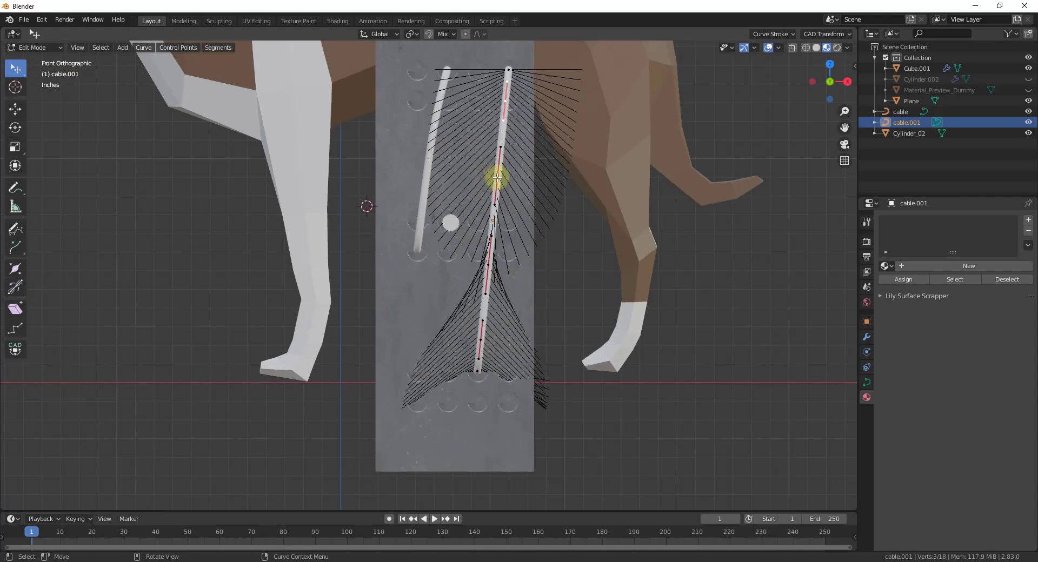
{"action": "key", "text": "g"}
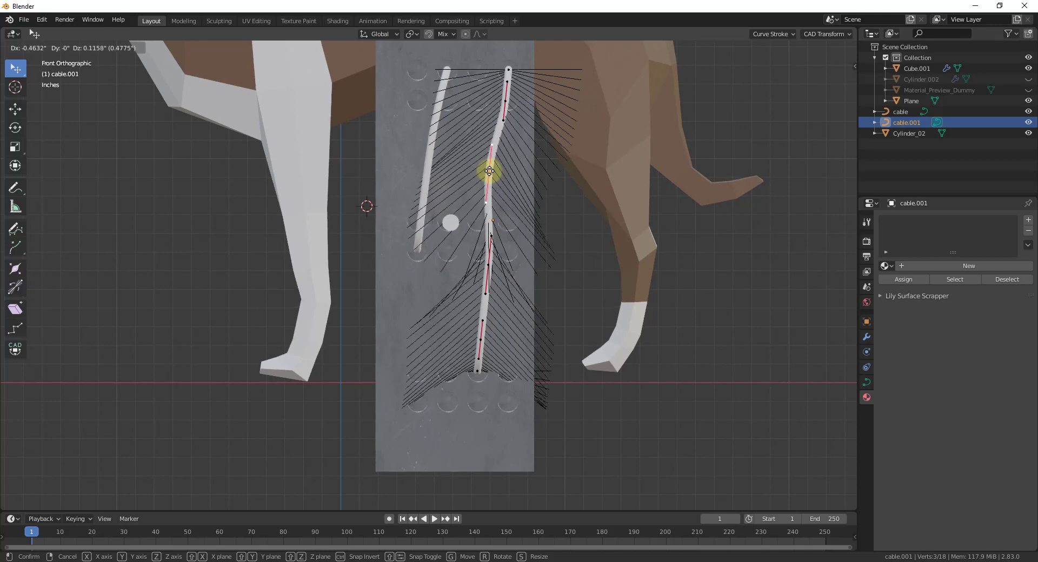
{"action": "key", "text": "Escape"}
Try to move three of the second cable's inner control points together in front view, and return to Object Mode
{"action": "left_click", "coordinate": [480, 343], "text": "shift"}
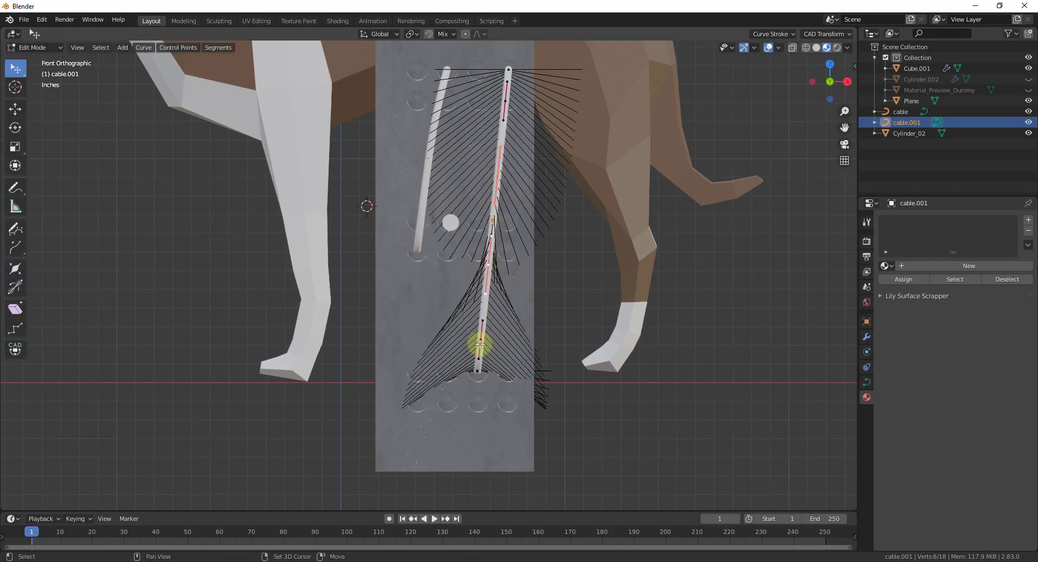
{"action": "key", "text": "g"}
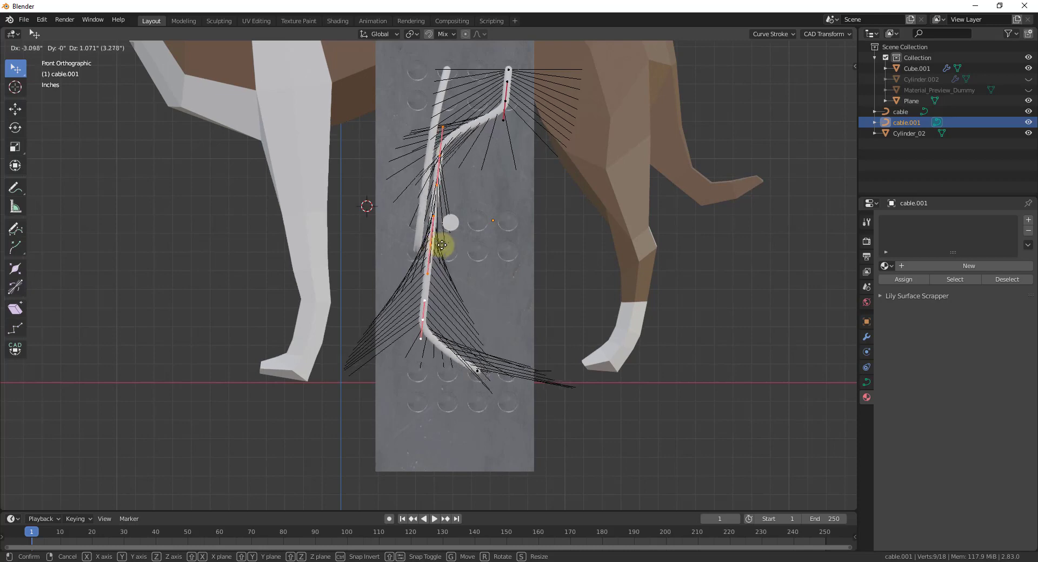
{"action": "left_click", "coordinate": [470, 259]}
{"action": "middle_click_drag", "start_coordinate": [465, 264], "coordinate": [368, 302]}
{"action": "key", "text": "Tab"}
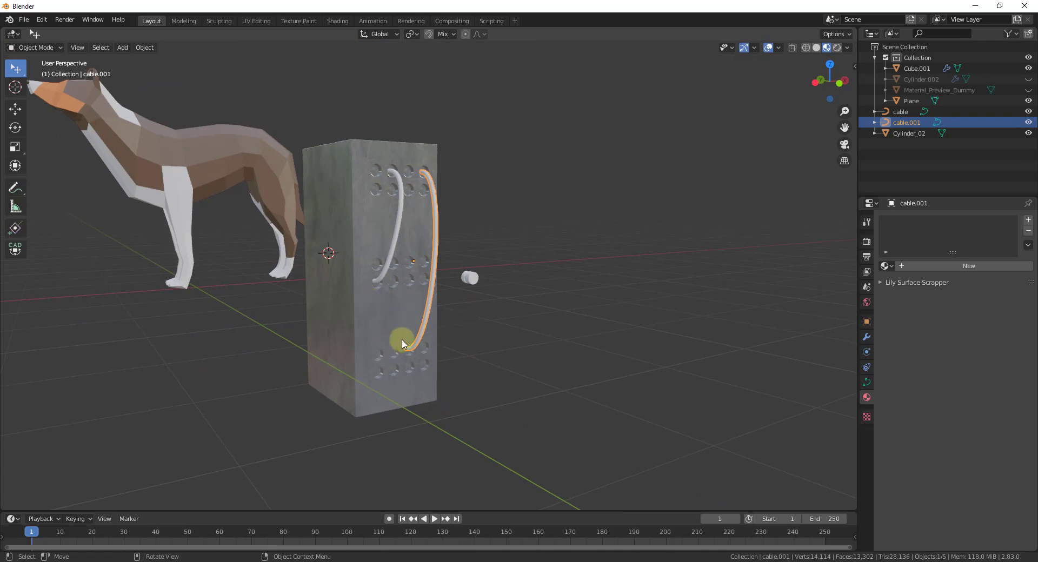
Create a third cable from the middle group's upper-row second hole to the bottom group's lower-row fourth hole
{"action": "middle_click_drag", "start_coordinate": [414, 352], "coordinate": [387, 355]}
{"action": "middle_click_drag", "start_coordinate": [426, 282], "coordinate": [385, 287]}
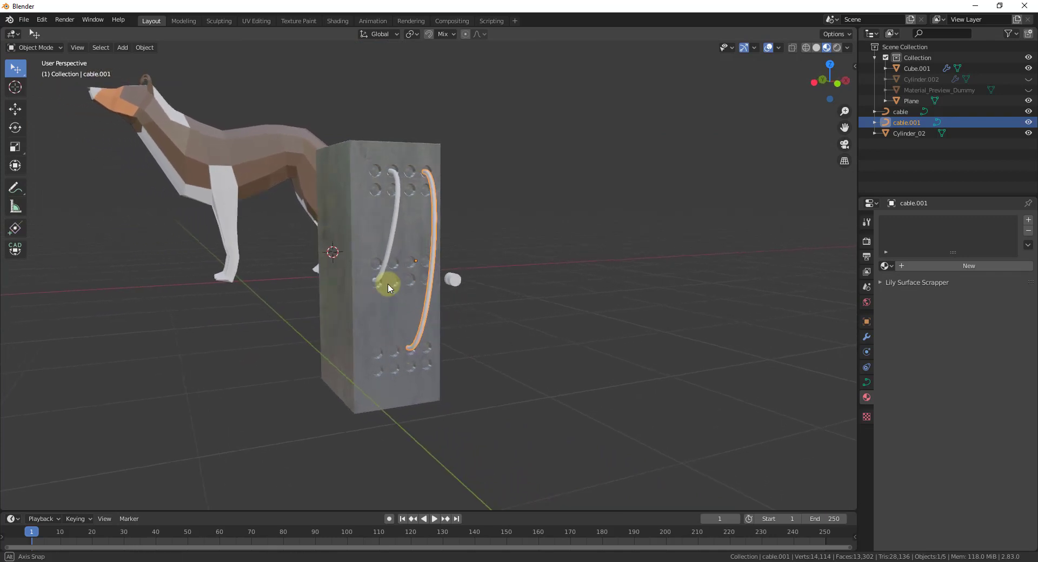
{"action": "key", "text": "shift+a"}
{"action": "left_click", "coordinate": [442, 287]}
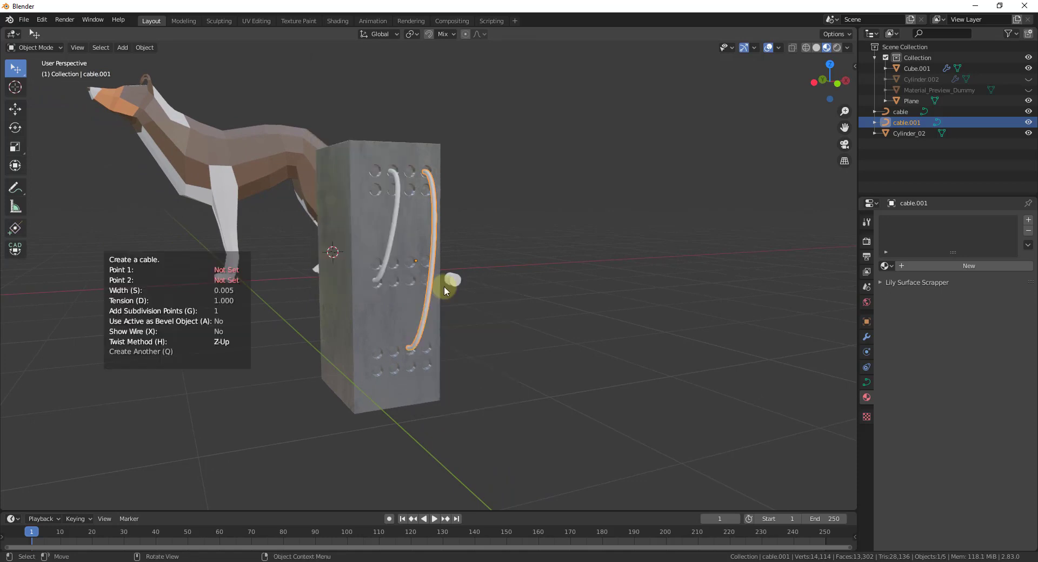
{"action": "left_click", "coordinate": [393, 263]}
{"action": "left_click", "coordinate": [426, 367]}
{"action": "middle_click_drag", "start_coordinate": [458, 352], "coordinate": [596, 349]}
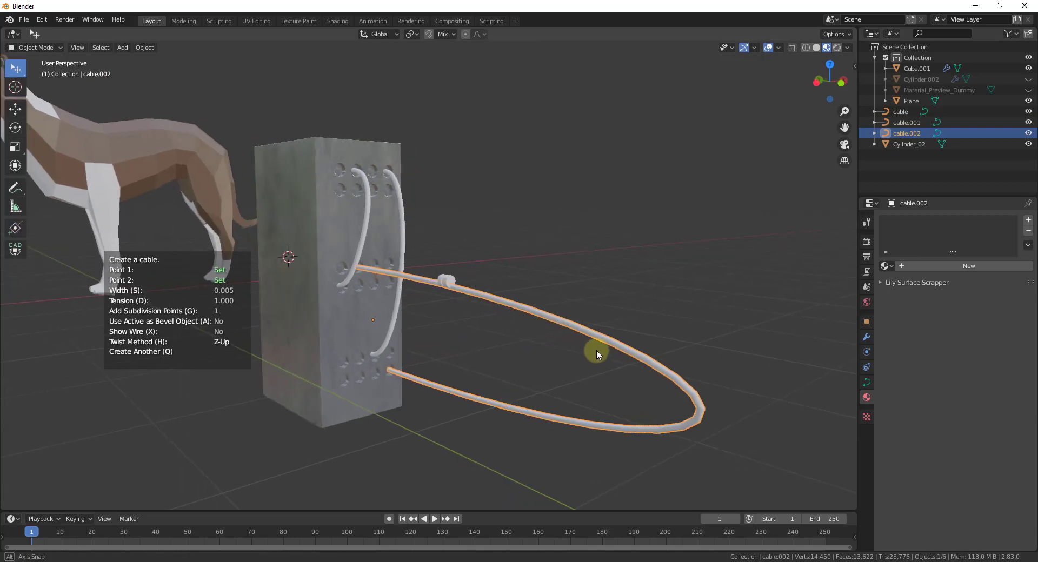
Set the third cable's tension to about 0.093, toggle Use Active as Bevel Object on and off again, and finish the cable
{"action": "key", "text": "d"}
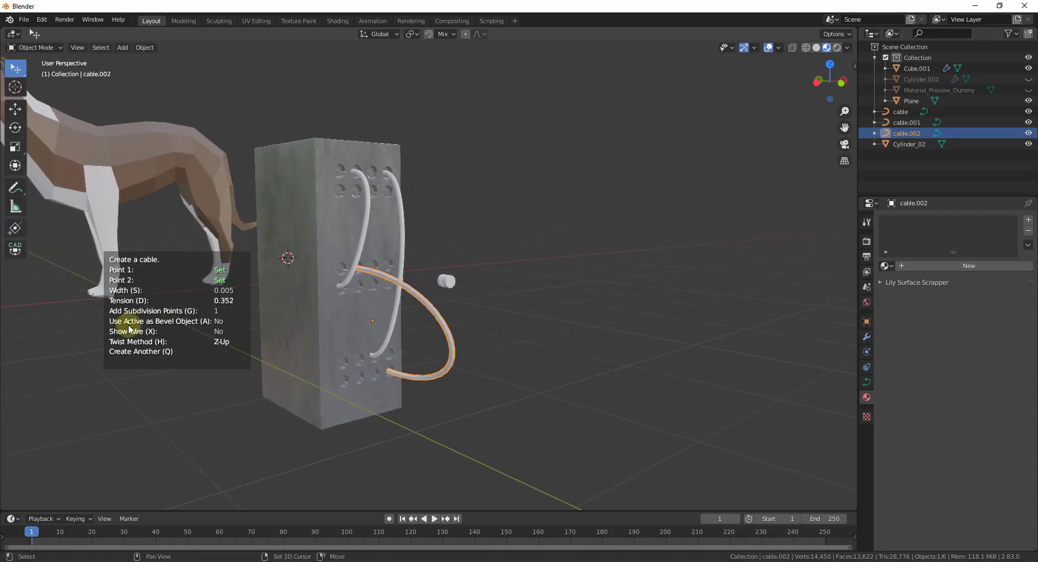
{"action": "left_click", "coordinate": [16, 309]}
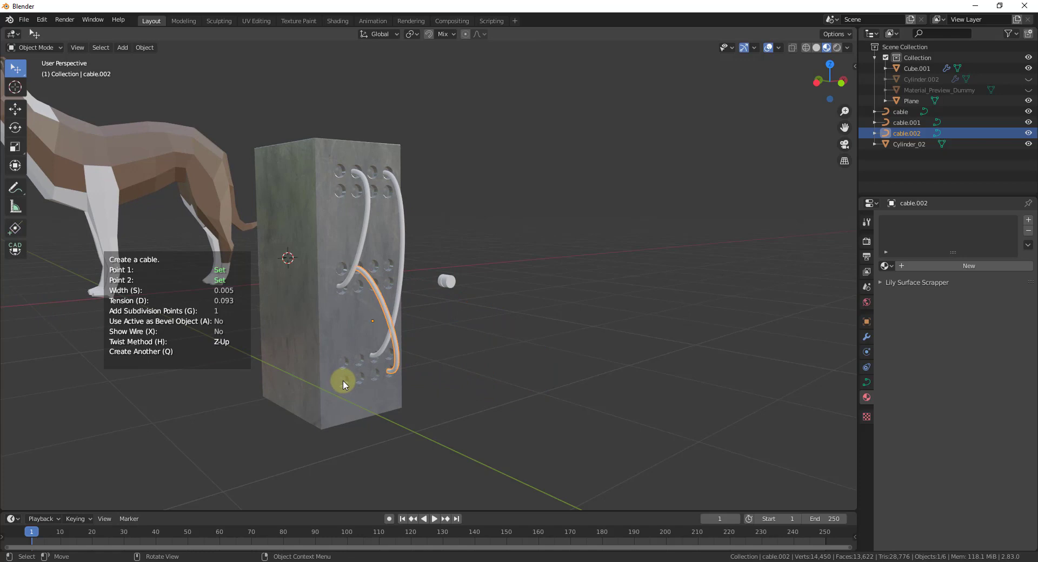
{"action": "key", "text": "a"}
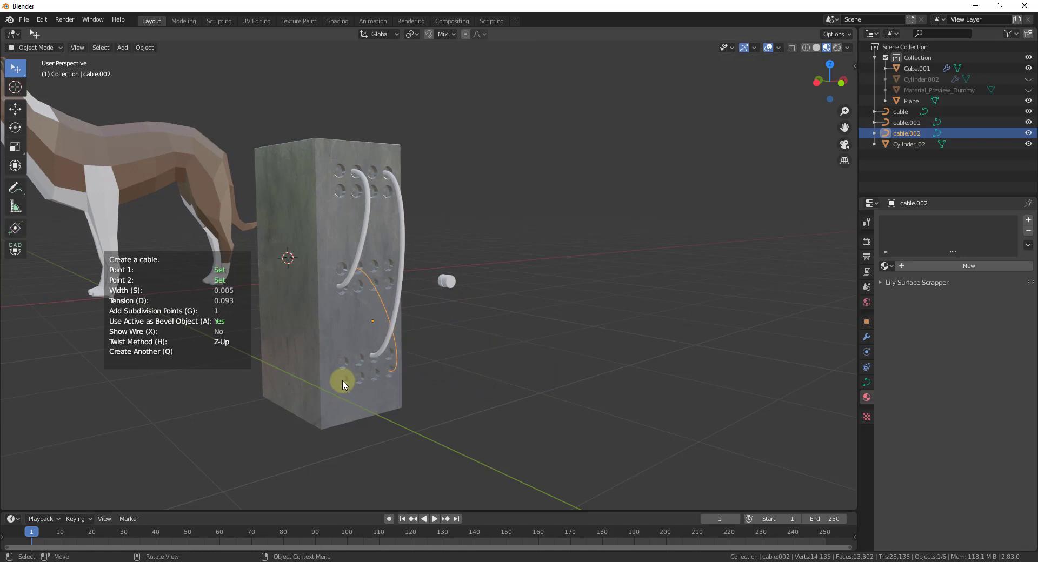
{"action": "key", "text": "a"}
{"action": "key", "text": "Return"}
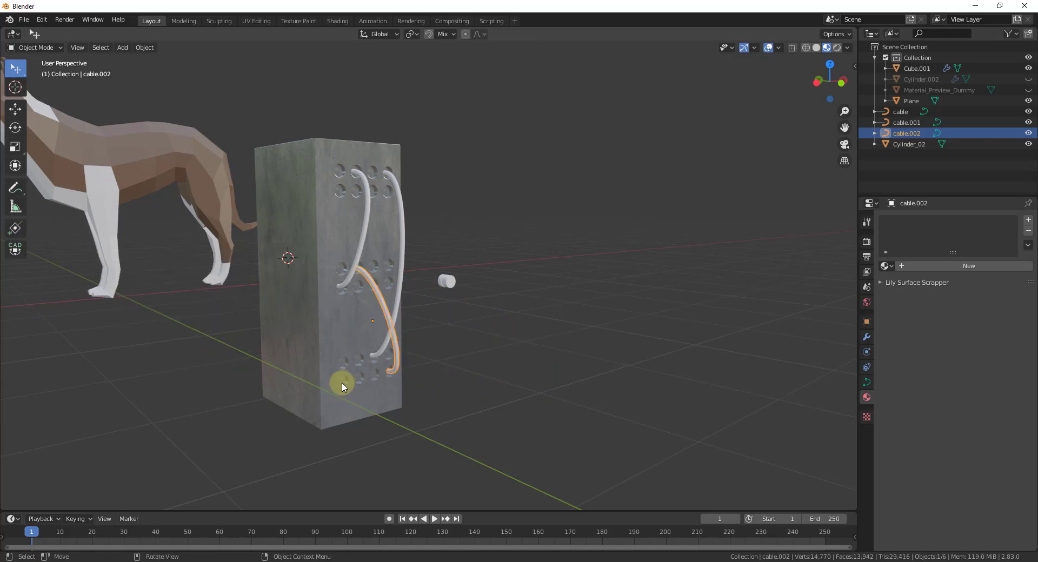
Create a fourth cable from the bottom group's lower-row first hole to the middle group's upper-row fourth hole, with tension about 0.168
{"action": "key", "text": "shift+a"}
{"action": "mouse_move", "coordinate": [342, 383]}
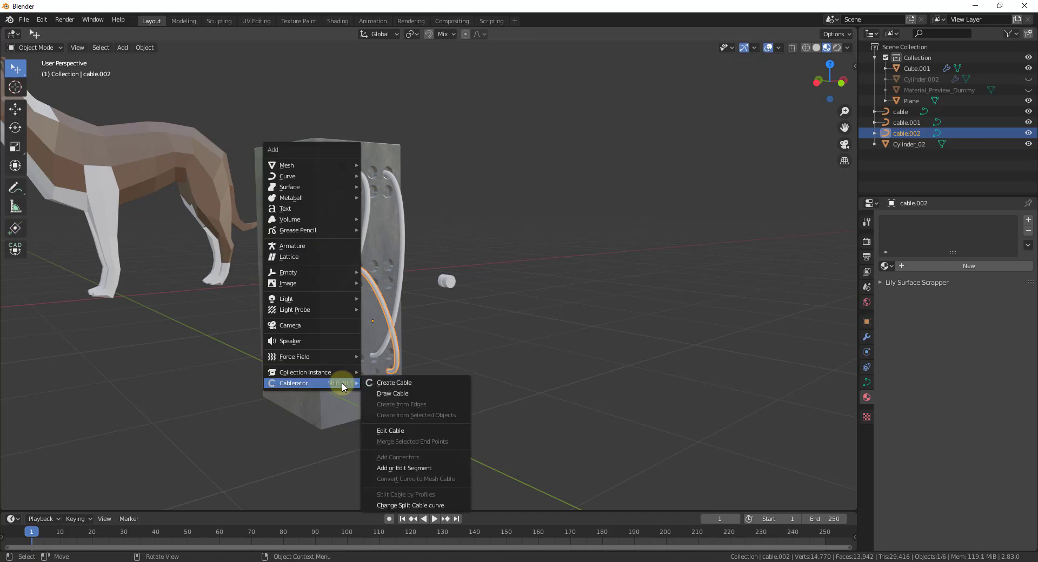
{"action": "left_click", "coordinate": [396, 383]}
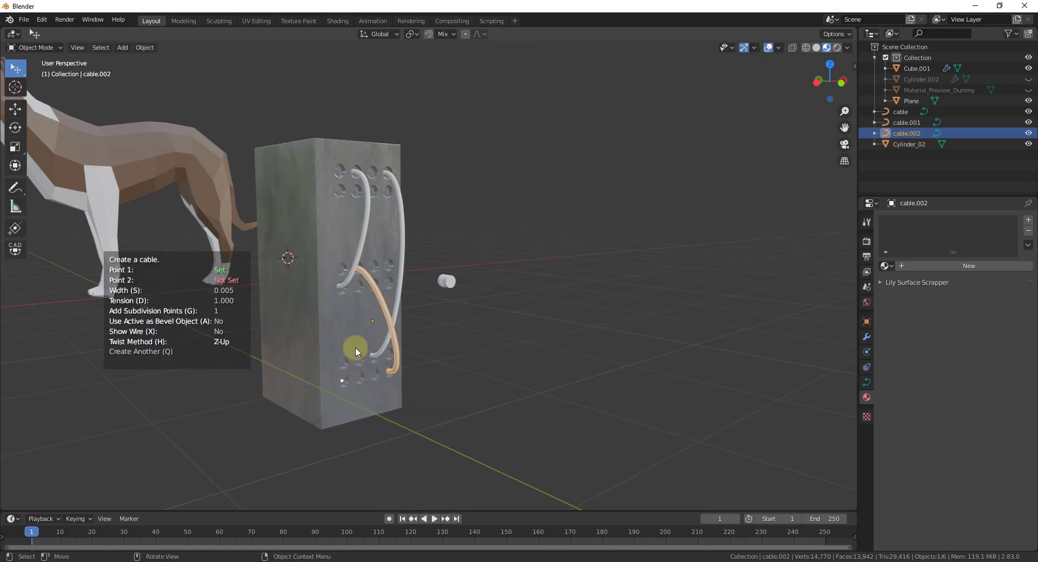
{"action": "left_click", "coordinate": [390, 269]}
{"action": "key", "text": "d"}
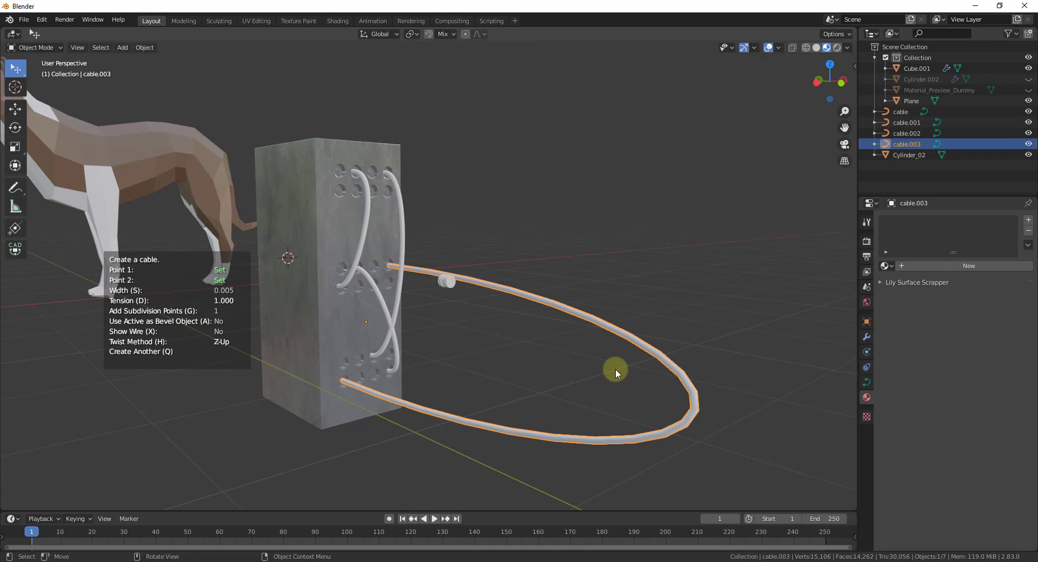
{"action": "left_click", "coordinate": [75, 306]}
In front view, move the cylinder covering the middle group's second hole about 5.89 inches along X, clear of the box
{"action": "middle_click_drag", "start_coordinate": [450, 324], "coordinate": [537, 356]}
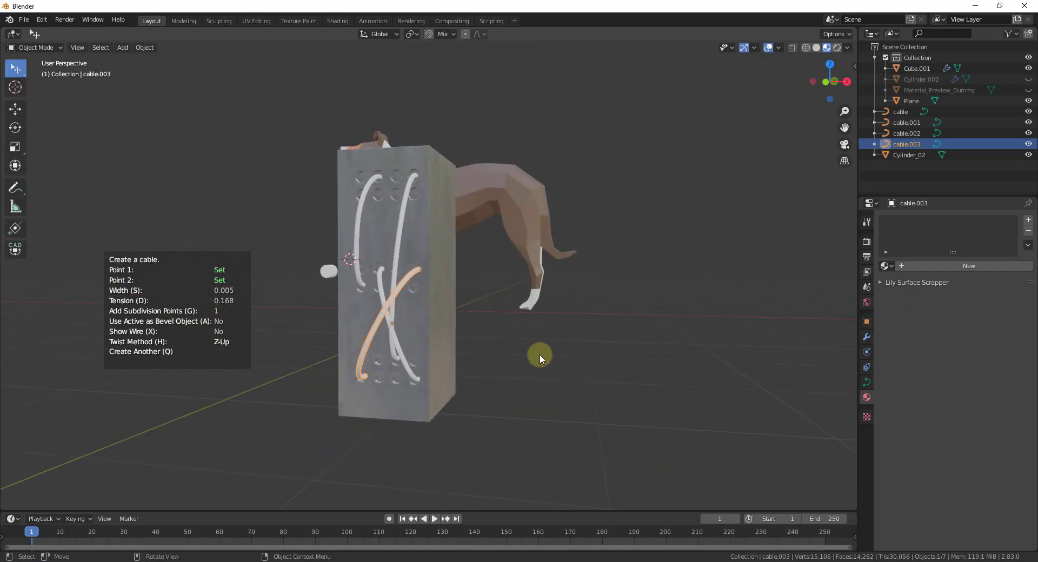
{"action": "scroll", "coordinate": [400, 319], "scroll_direction": "up", "scroll_amount": 5}
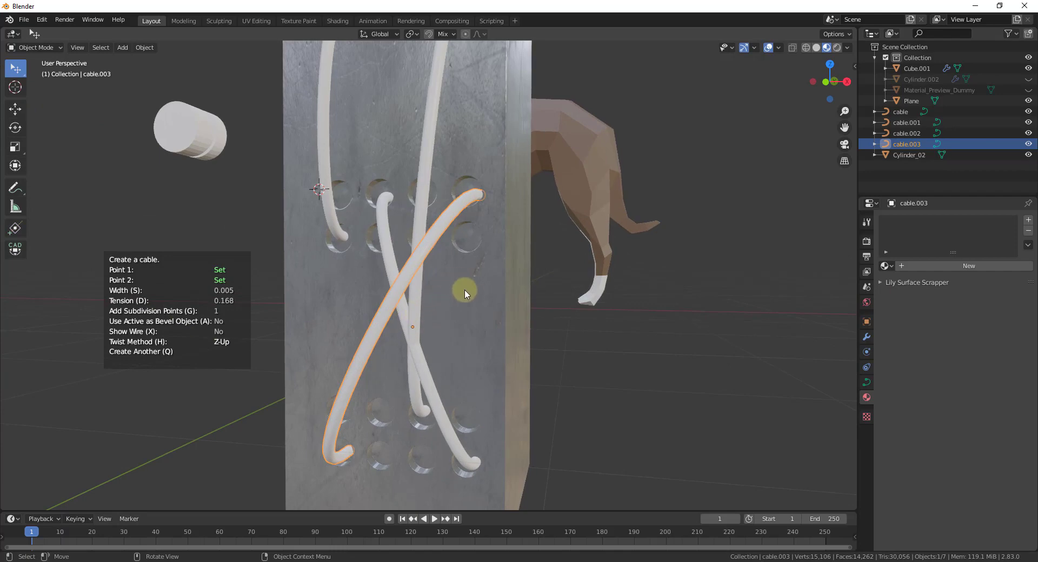
{"action": "scroll", "coordinate": [467, 292], "scroll_direction": "down", "scroll_amount": 3}
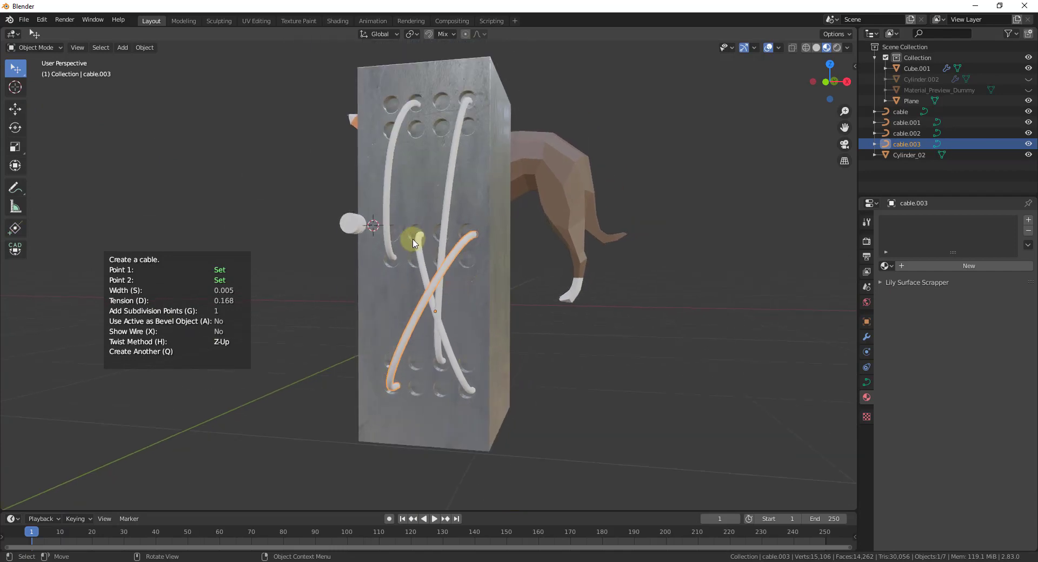
{"action": "scroll", "coordinate": [414, 243], "scroll_direction": "up", "scroll_amount": 3}
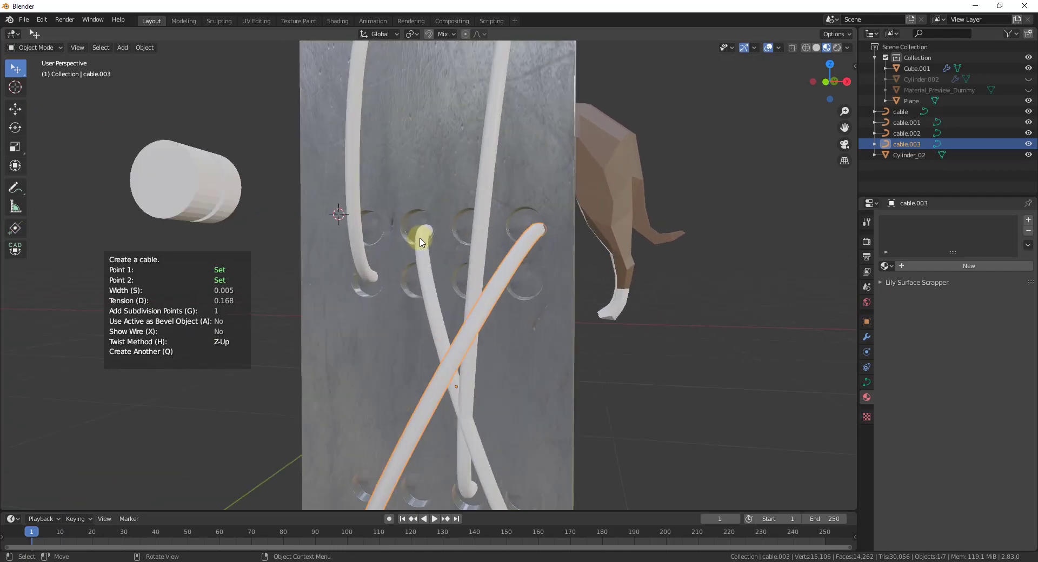
{"action": "left_click", "coordinate": [827, 83]}
{"action": "left_click", "coordinate": [398, 231]}
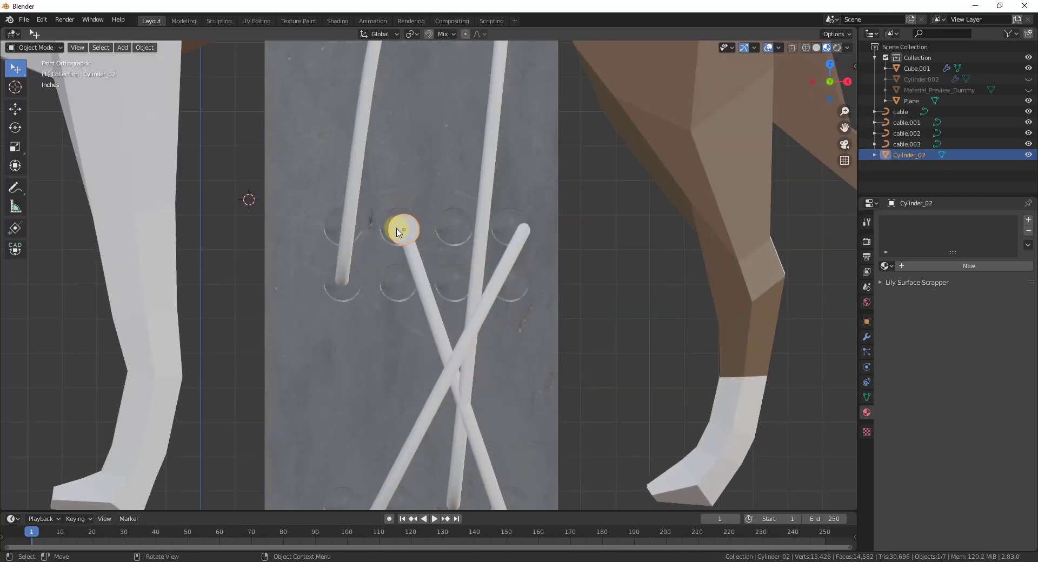
{"action": "key", "text": "g"}
{"action": "key", "text": "x"}
{"action": "left_click", "coordinate": [600, 236]}
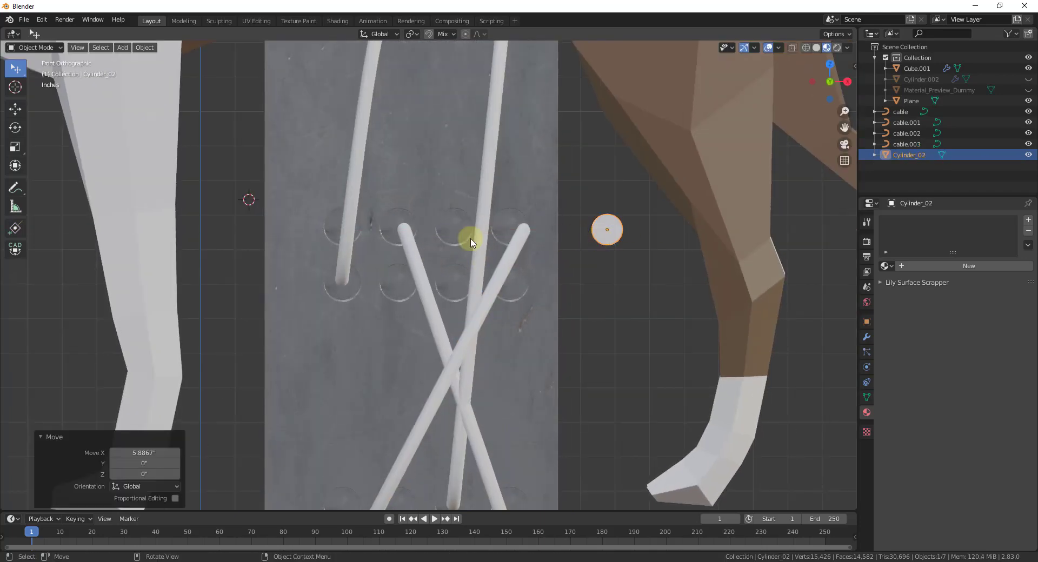
Edit the third cable's curve and move its upper end point slightly left and up towards the hole's center
{"action": "left_click", "coordinate": [405, 232]}
{"action": "key", "text": "Tab"}
{"action": "key", "text": "g"}
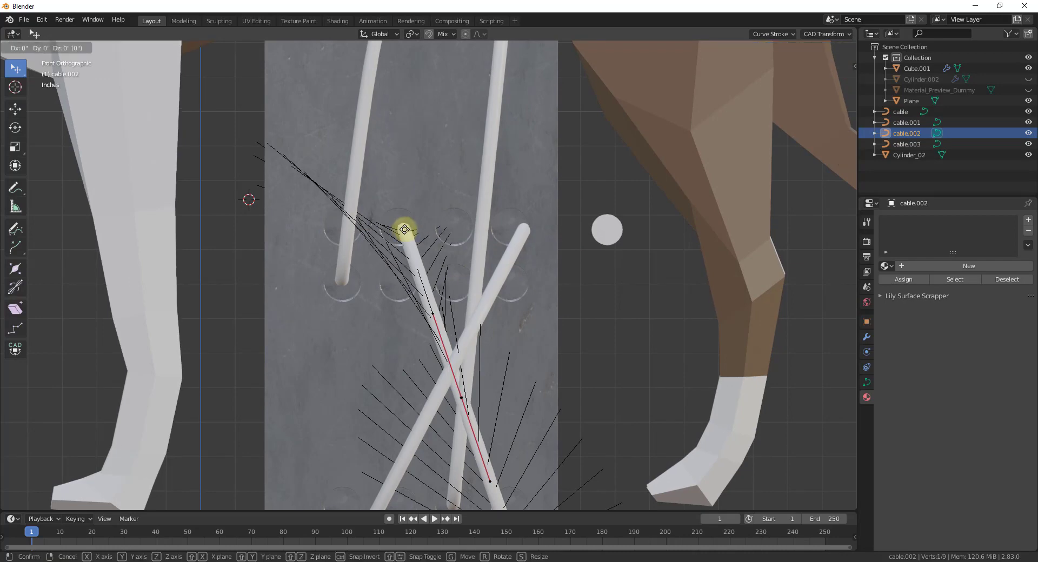
{"action": "left_click", "coordinate": [435, 261]}
{"action": "key", "text": "Tab"}
Edit the fourth cable's curve, moving its upper end point about -0.42 inches in X and 0.08 inches in Z, and return to Object Mode
{"action": "left_click", "coordinate": [527, 232]}
{"action": "key", "text": "Tab"}
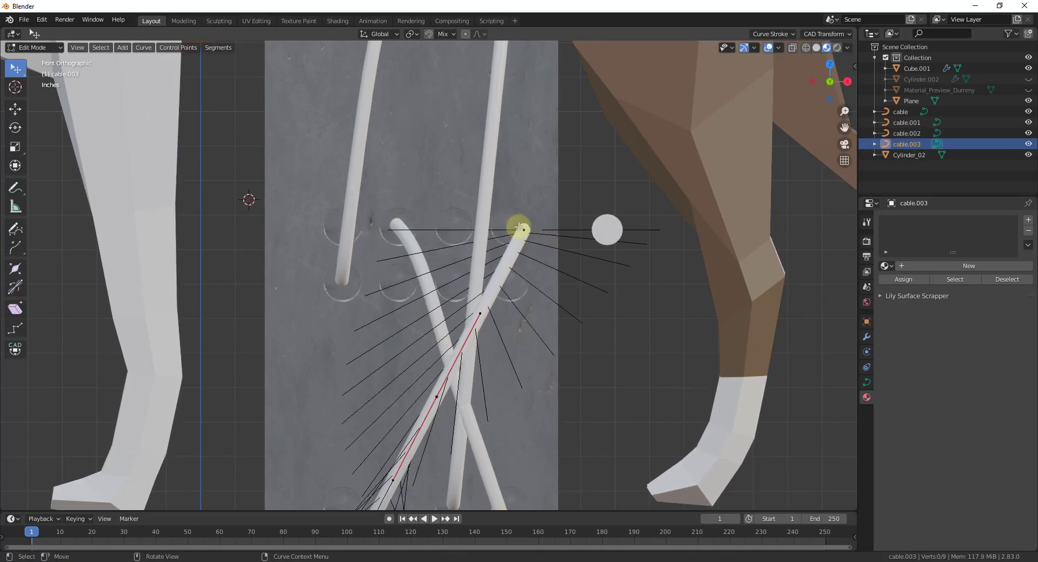
{"action": "left_click_drag", "start_coordinate": [524, 230], "coordinate": [509, 227]}
{"action": "middle_click_drag", "start_coordinate": [588, 291], "coordinate": [381, 321]}
{"action": "scroll", "coordinate": [381, 322], "scroll_direction": "down", "scroll_amount": 5}
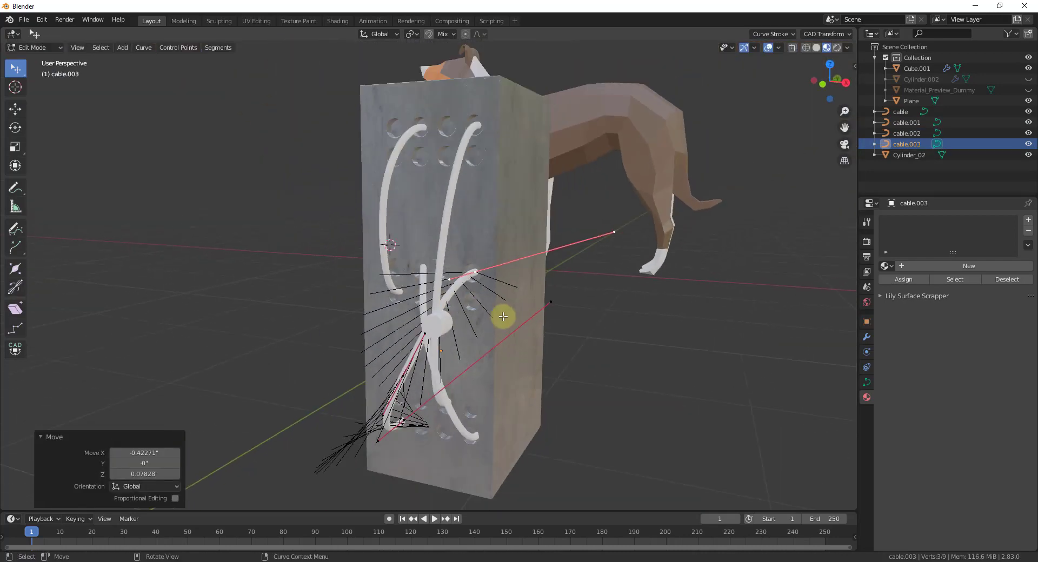
{"action": "middle_click_drag", "start_coordinate": [503, 317], "coordinate": [649, 305]}
{"action": "key", "text": "Tab"}
Try the Tangent twist method in the fourth cable's Edit Cable settings, and finish with Z-Up and width 0.005
{"action": "middle_click_drag", "start_coordinate": [525, 366], "coordinate": [691, 306]}
{"action": "scroll", "coordinate": [690, 305], "scroll_direction": "up", "scroll_amount": 4}
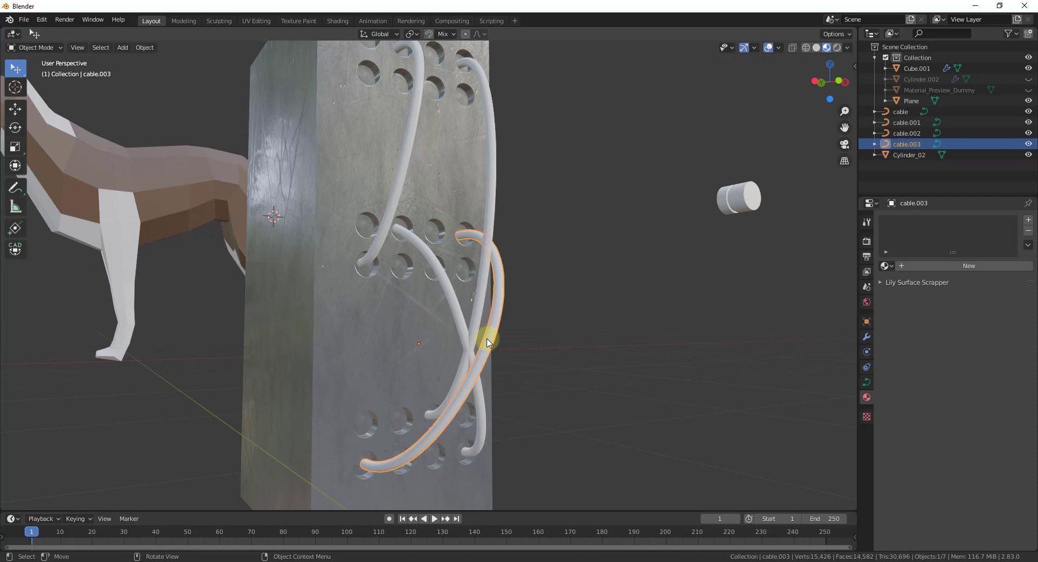
{"action": "key", "text": "shift+a"}
{"action": "mouse_move", "coordinate": [492, 334]}
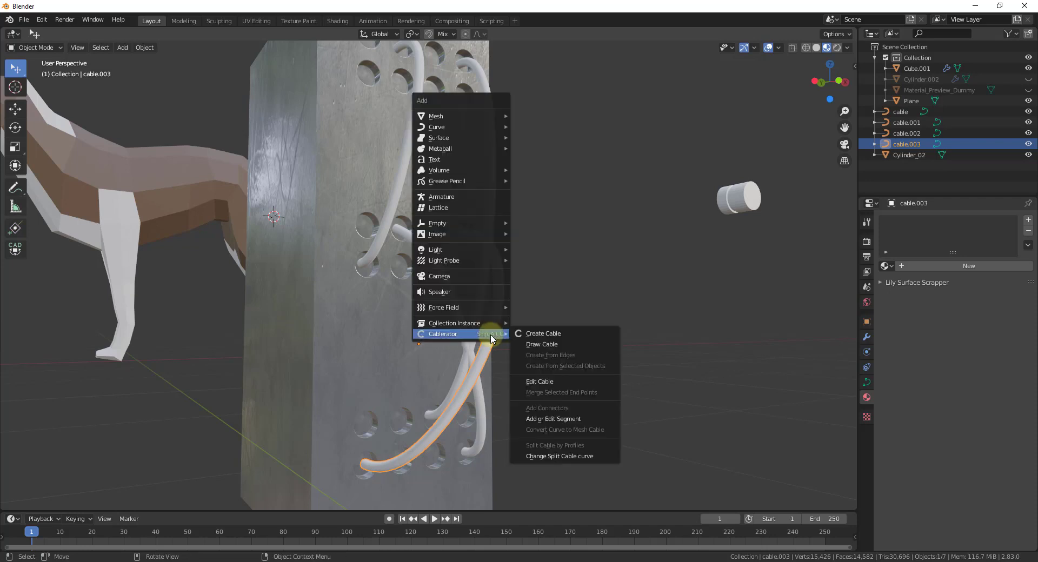
{"action": "left_click", "coordinate": [551, 382]}
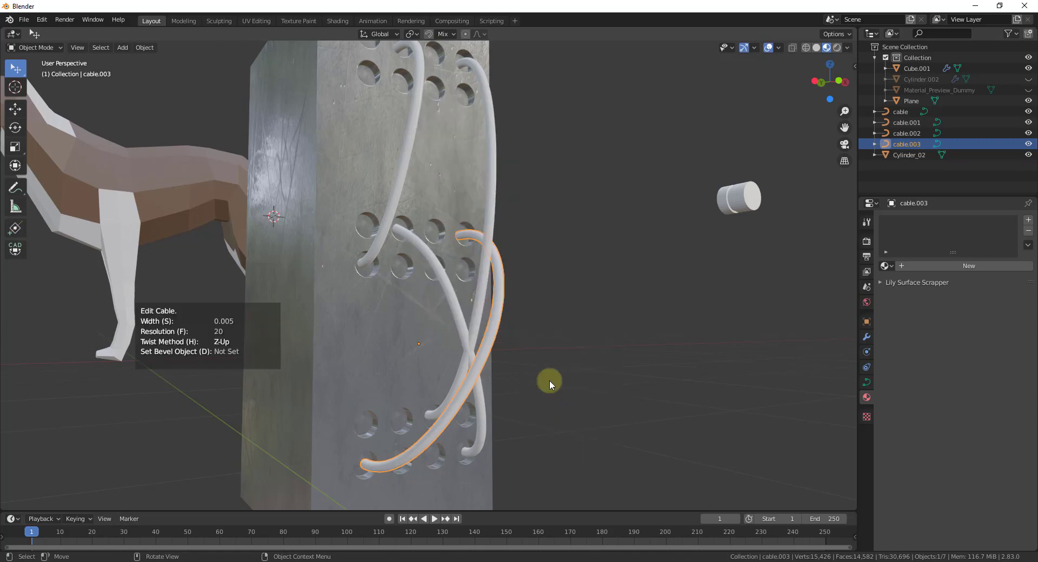
{"action": "key", "text": "s"}
{"action": "key", "text": "h"}
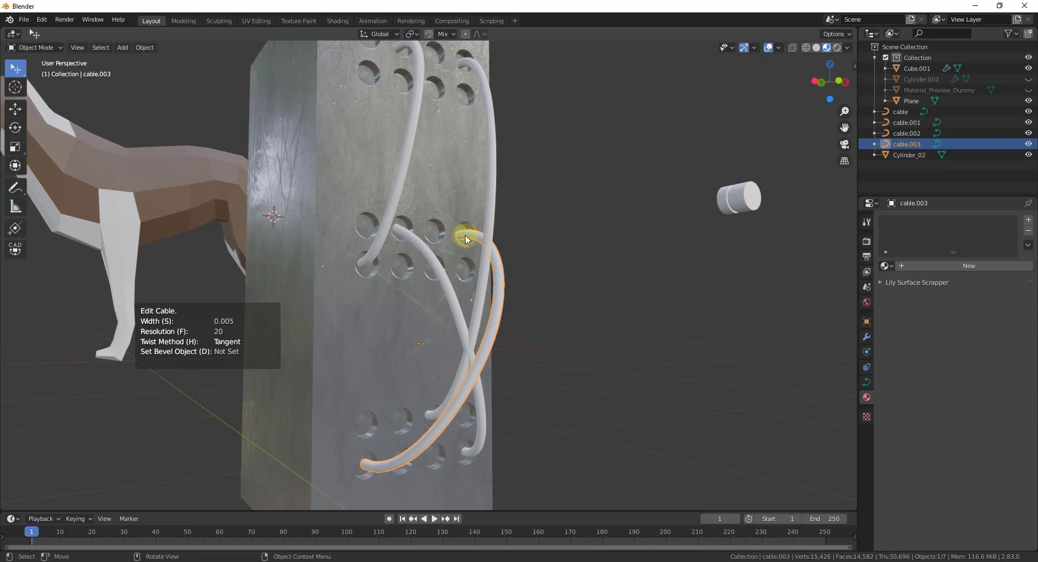
{"action": "scroll", "coordinate": [489, 391], "scroll_direction": "down", "scroll_amount": 5}
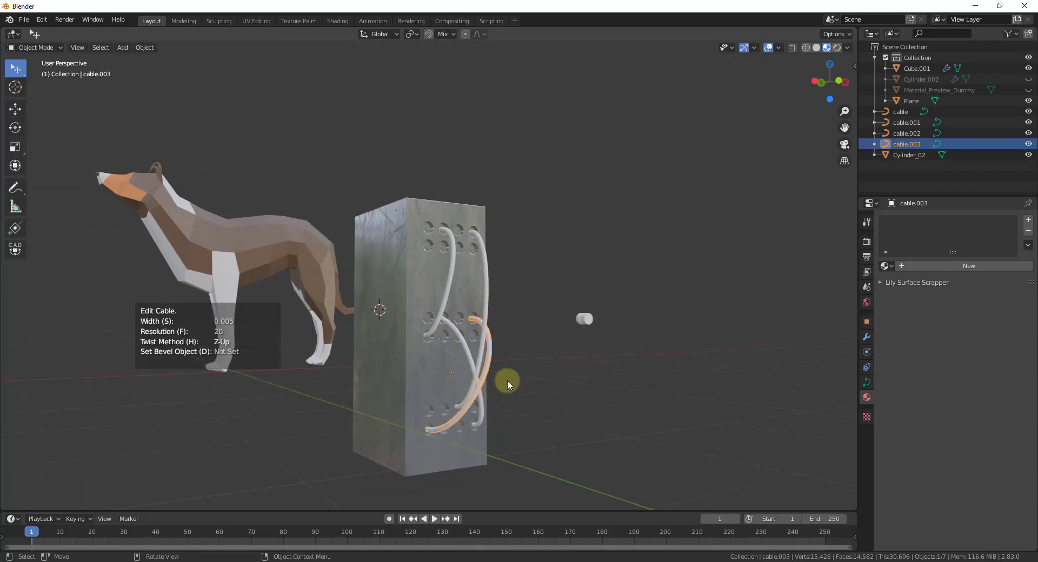
{"action": "left_click", "coordinate": [507, 381]}
Examine the four hanging cables on the metal box from several angles, near and far
{"action": "middle_click_drag", "start_coordinate": [567, 391], "coordinate": [421, 445]}
{"action": "scroll", "coordinate": [471, 408], "scroll_direction": "up", "scroll_amount": 2}
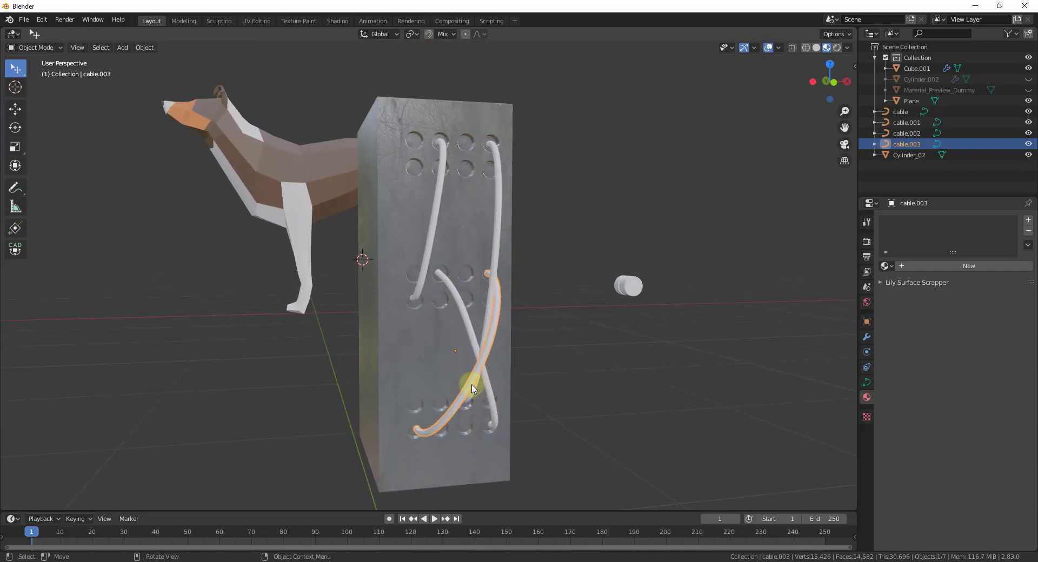
{"action": "scroll", "coordinate": [472, 388], "scroll_direction": "up", "scroll_amount": 1}
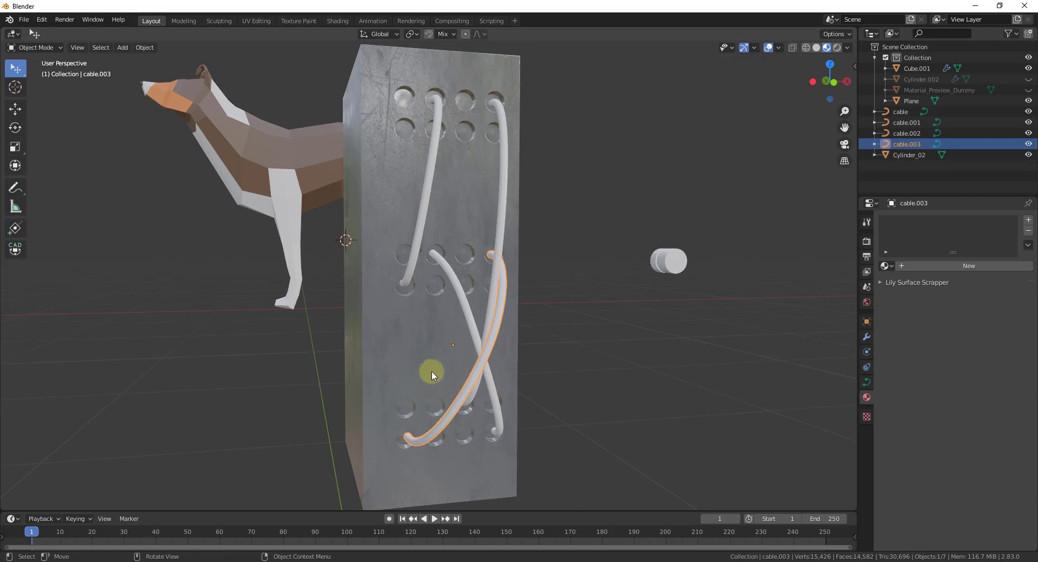
{"action": "scroll", "coordinate": [421, 339], "scroll_direction": "down", "scroll_amount": 4}
{"action": "middle_click_drag", "start_coordinate": [409, 332], "coordinate": [485, 353]}
{"action": "scroll", "coordinate": [409, 395], "scroll_direction": "up", "scroll_amount": 2}
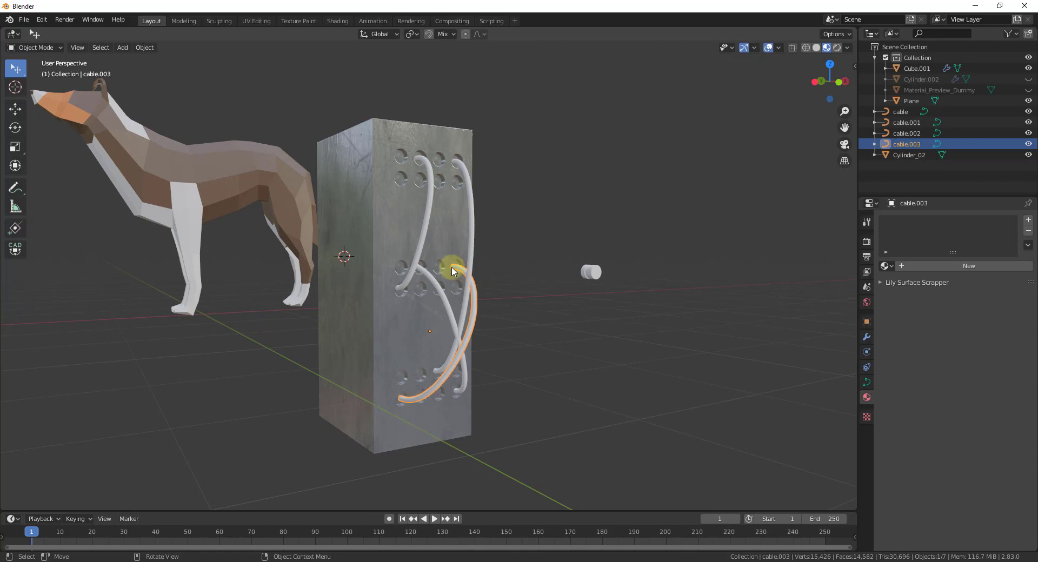
{"action": "middle_click_drag", "start_coordinate": [408, 291], "coordinate": [352, 241]}
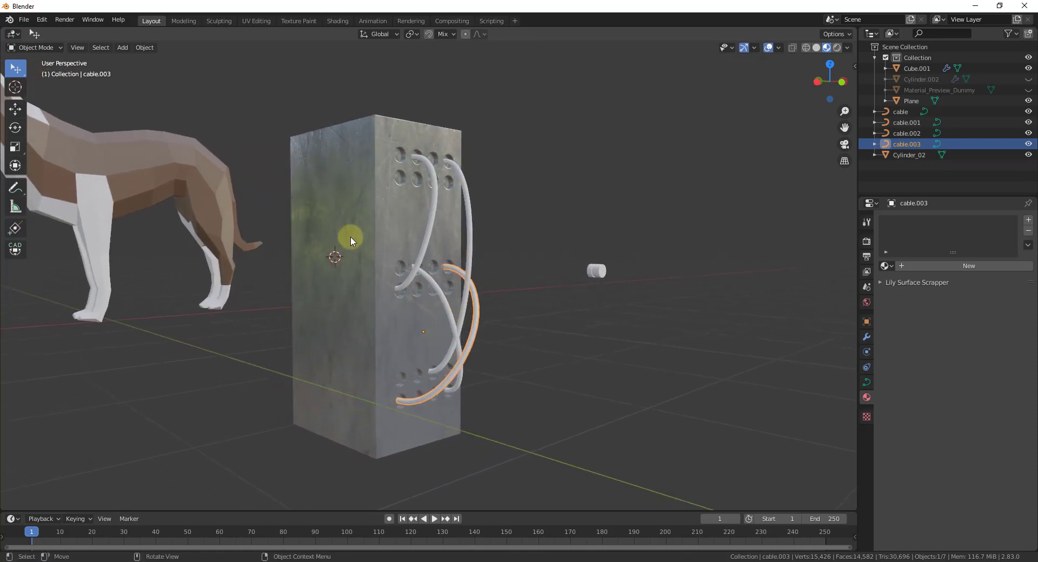
{"action": "middle_click_drag", "start_coordinate": [336, 335], "coordinate": [428, 341]}
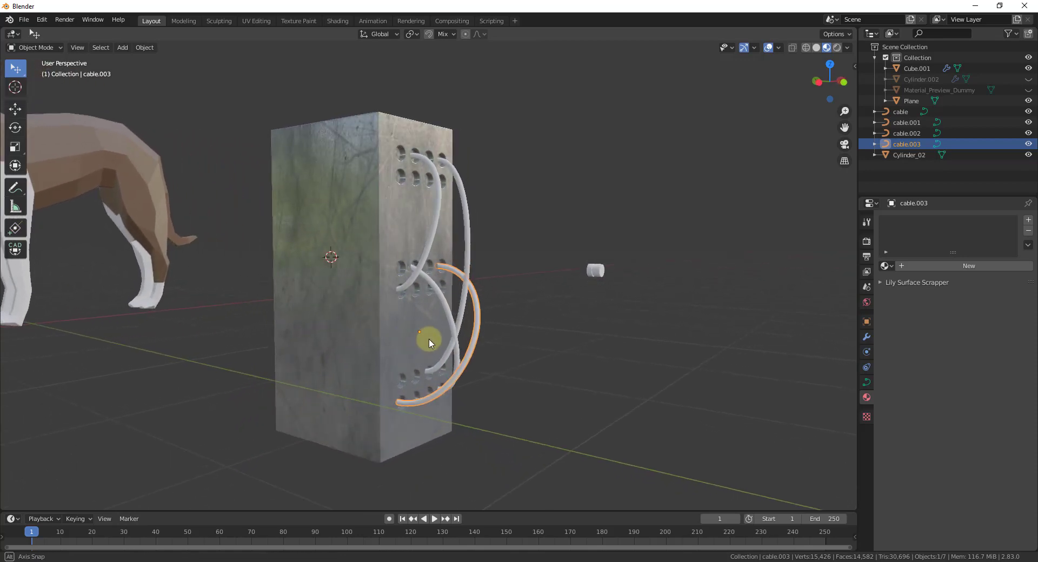
With Cablerator's Draw Cable, draw an S-shaped cable freehand on the box's plain side face, from near the bottom up towards the top corner
{"action": "key", "text": "shift+a"}
{"action": "mouse_move", "coordinate": [344, 296]}
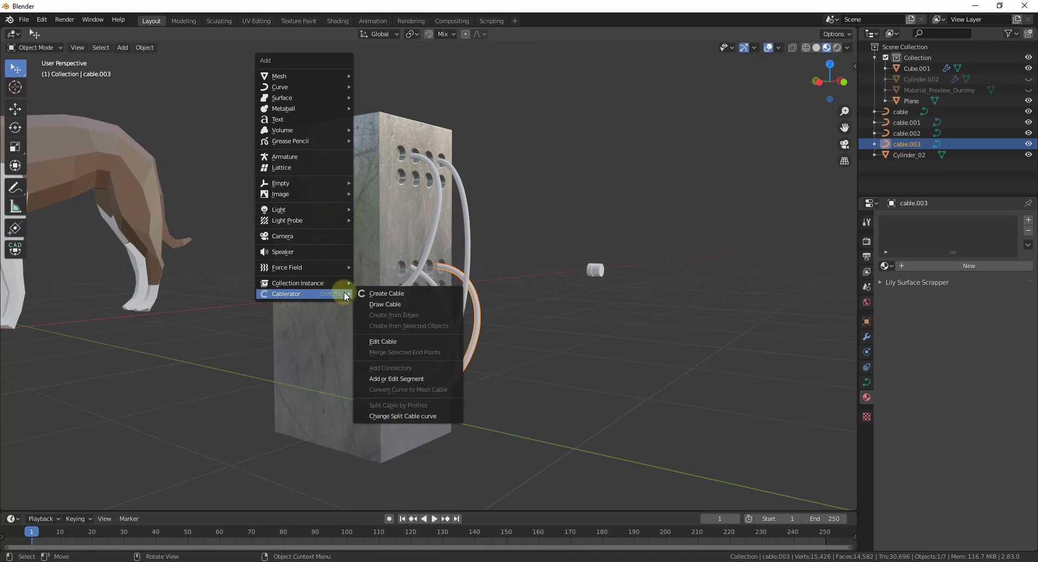
{"action": "left_click", "coordinate": [386, 306]}
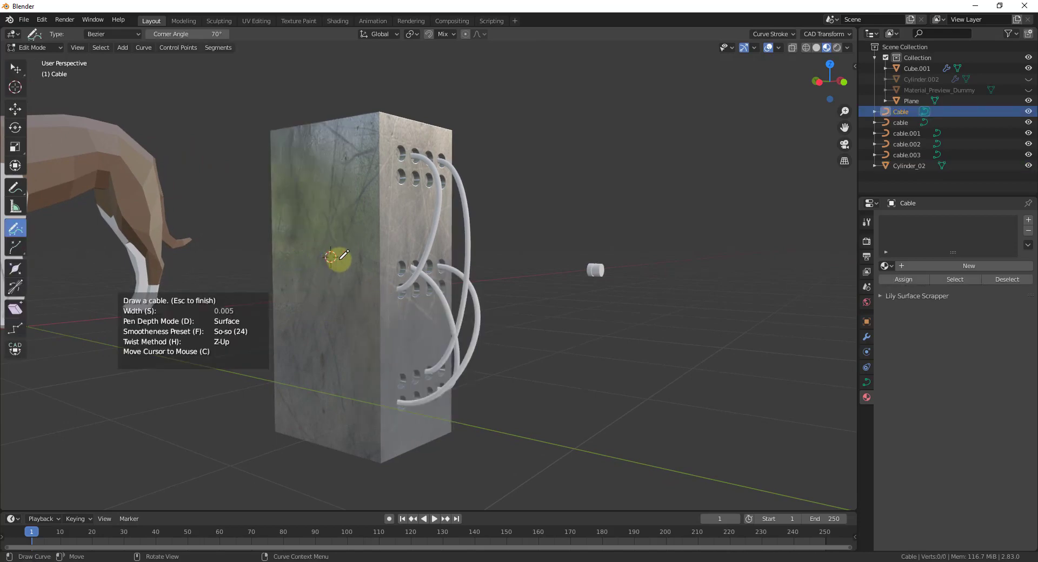
{"action": "middle_click_drag", "start_coordinate": [394, 264], "coordinate": [313, 264]}
{"action": "scroll", "coordinate": [334, 260], "scroll_direction": "up", "scroll_amount": 3}
{"action": "scroll", "coordinate": [350, 263], "scroll_direction": "up", "scroll_amount": 2}
{"action": "mouse_move", "coordinate": [400, 274]}
{"action": "middle_mouse_down"}
{"action": "mouse_move", "coordinate": [45, 261]}
{"action": "mouse_move", "coordinate": [352, 246]}
{"action": "mouse_move", "coordinate": [394, 261]}
{"action": "middle_mouse_up"}
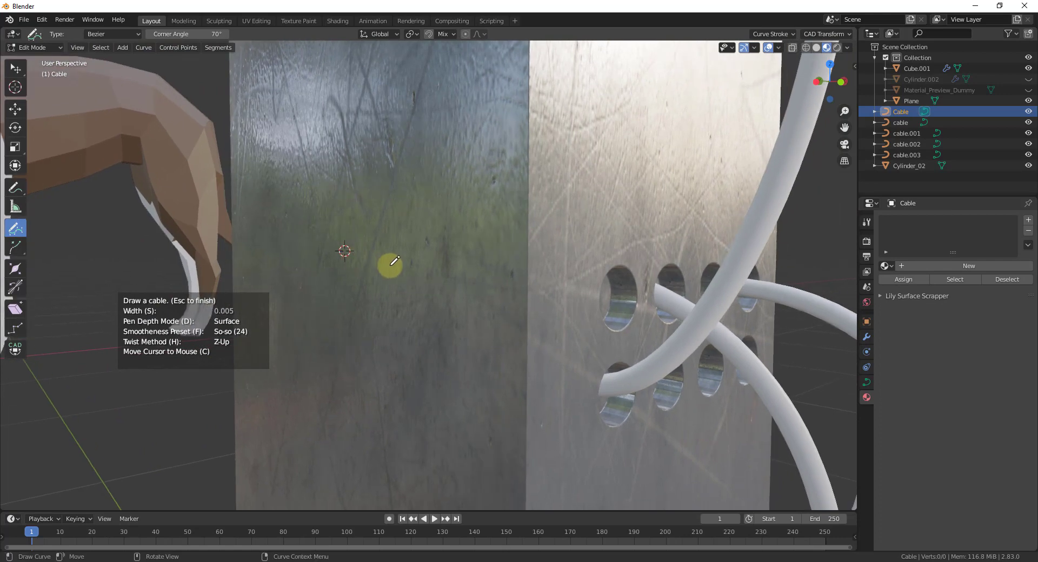
{"action": "scroll", "coordinate": [385, 288], "scroll_direction": "down", "scroll_amount": 3}
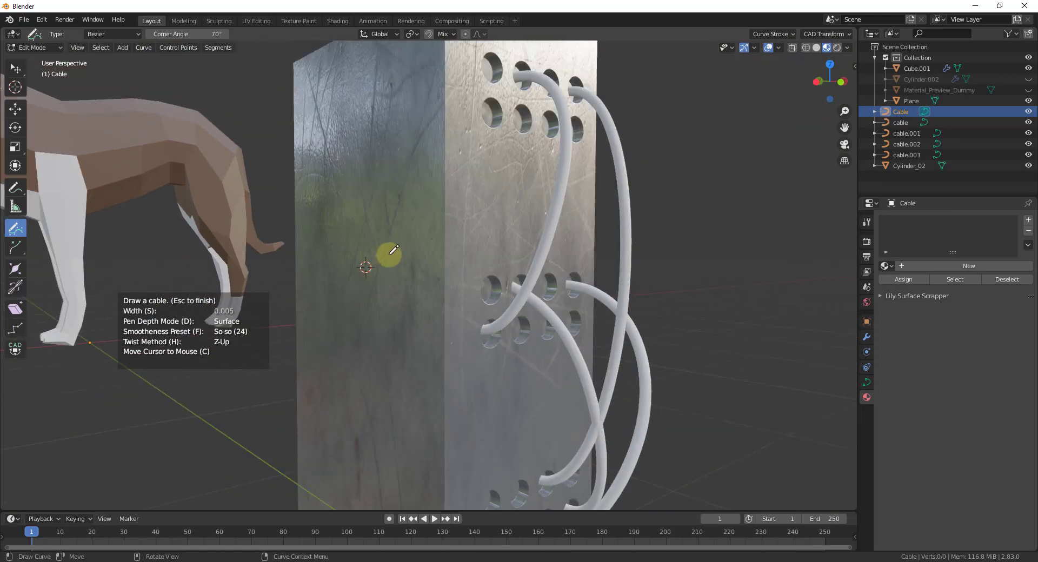
{"action": "middle_click_drag", "start_coordinate": [468, 257], "coordinate": [462, 297]}
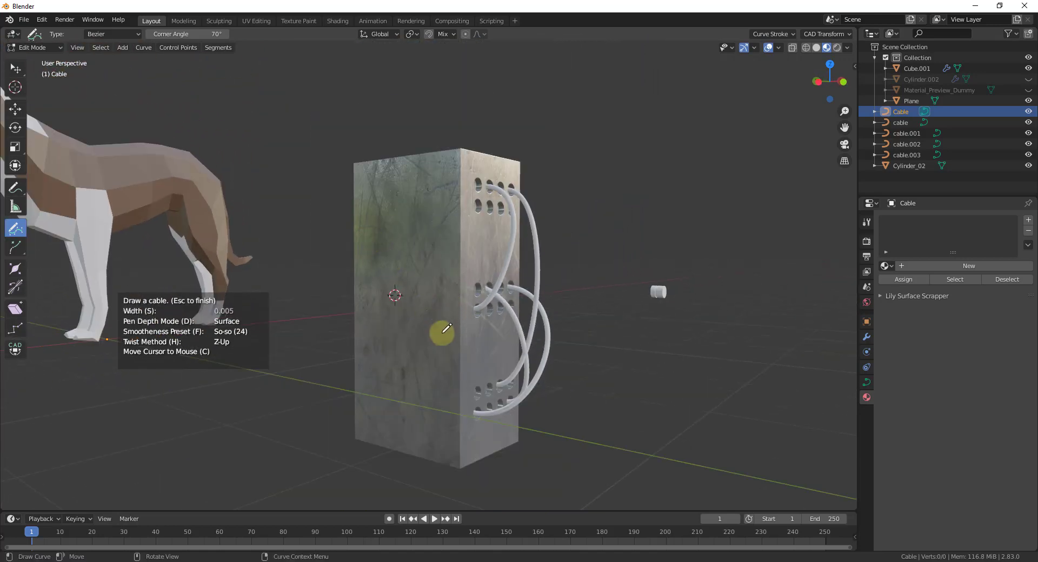
{"action": "mouse_move", "coordinate": [370, 384]}
{"action": "left_mouse_down"}
{"action": "mouse_move", "coordinate": [399, 365]}
{"action": "mouse_move", "coordinate": [402, 340]}
{"action": "mouse_move", "coordinate": [372, 295]}
{"action": "mouse_move", "coordinate": [384, 226]}
{"action": "mouse_move", "coordinate": [440, 200]}
{"action": "left_mouse_up"}
{"action": "scroll", "coordinate": [417, 341], "scroll_direction": "up", "scroll_amount": 2}
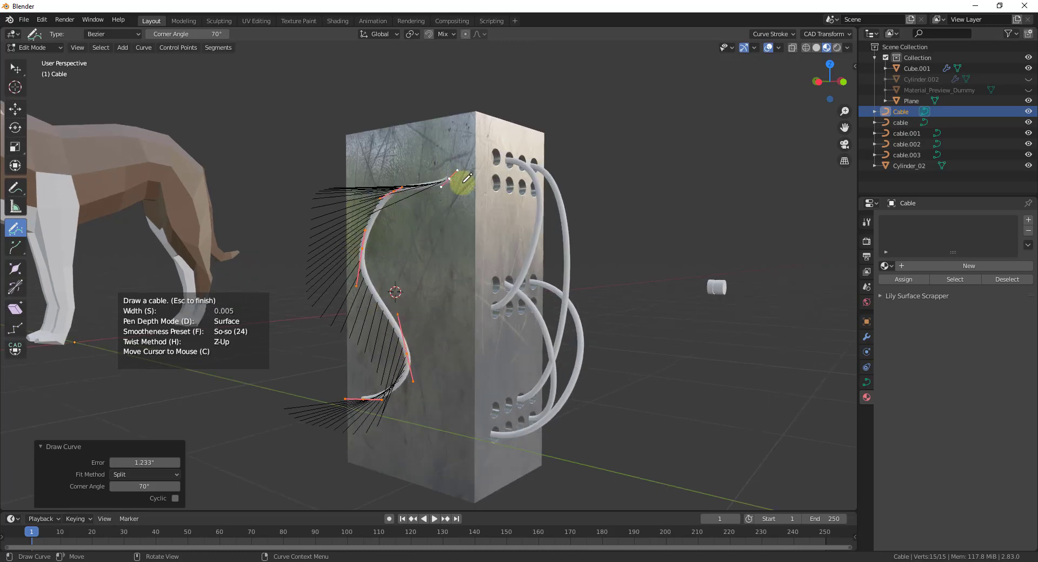
Draw a second, spiral-shaped cable stroke in the middle of the box's plain side face and finish drawing
{"action": "scroll", "coordinate": [411, 308], "scroll_direction": "down", "scroll_amount": 2}
{"action": "middle_click_drag", "start_coordinate": [387, 325], "coordinate": [520, 309]}
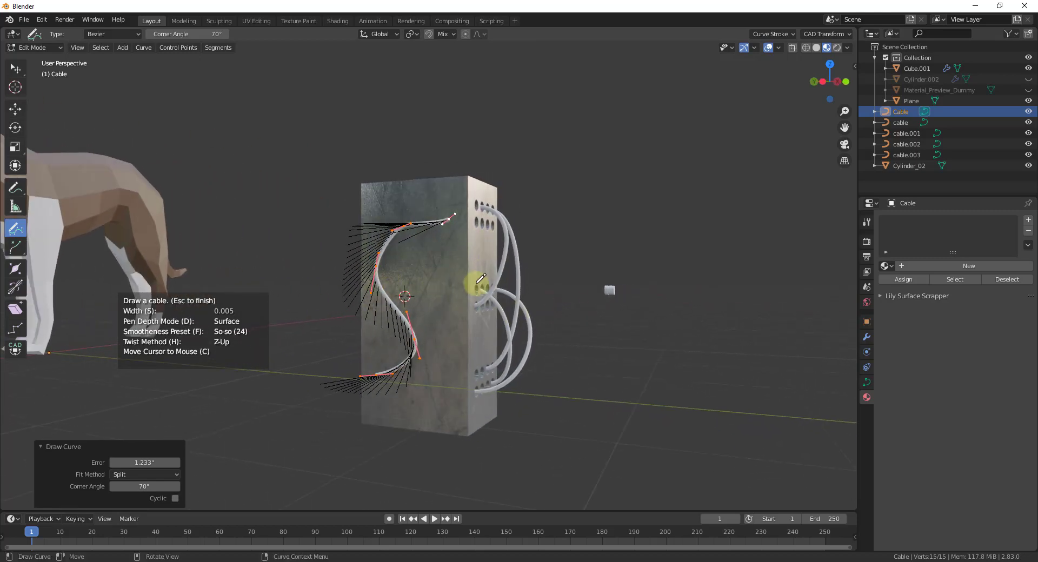
{"action": "scroll", "coordinate": [423, 276], "scroll_direction": "up", "scroll_amount": 4}
{"action": "mouse_move", "coordinate": [411, 194]}
{"action": "left_mouse_down"}
{"action": "mouse_move", "coordinate": [440, 308]}
{"action": "mouse_move", "coordinate": [347, 232]}
{"action": "mouse_move", "coordinate": [487, 262]}
{"action": "mouse_move", "coordinate": [453, 233]}
{"action": "left_mouse_up"}
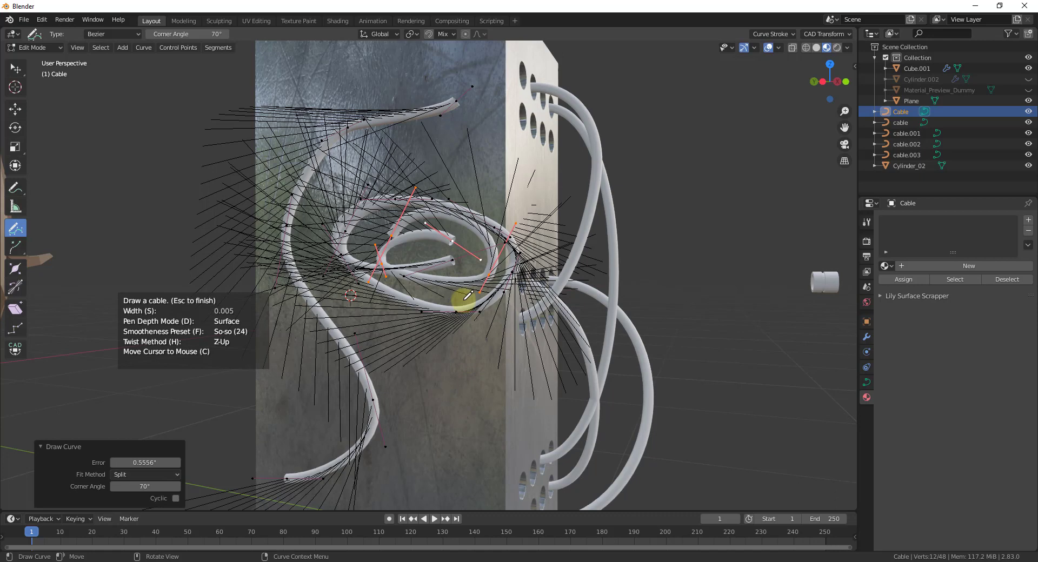
{"action": "key", "text": "Escape"}
Delete the spiral's control points together with the S-shaped cable's point beside them, and return to Object Mode
{"action": "mouse_move", "coordinate": [463, 297]}
{"action": "middle_mouse_down"}
{"action": "mouse_move", "coordinate": [225, 294]}
{"action": "mouse_move", "coordinate": [427, 295]}
{"action": "middle_mouse_up"}
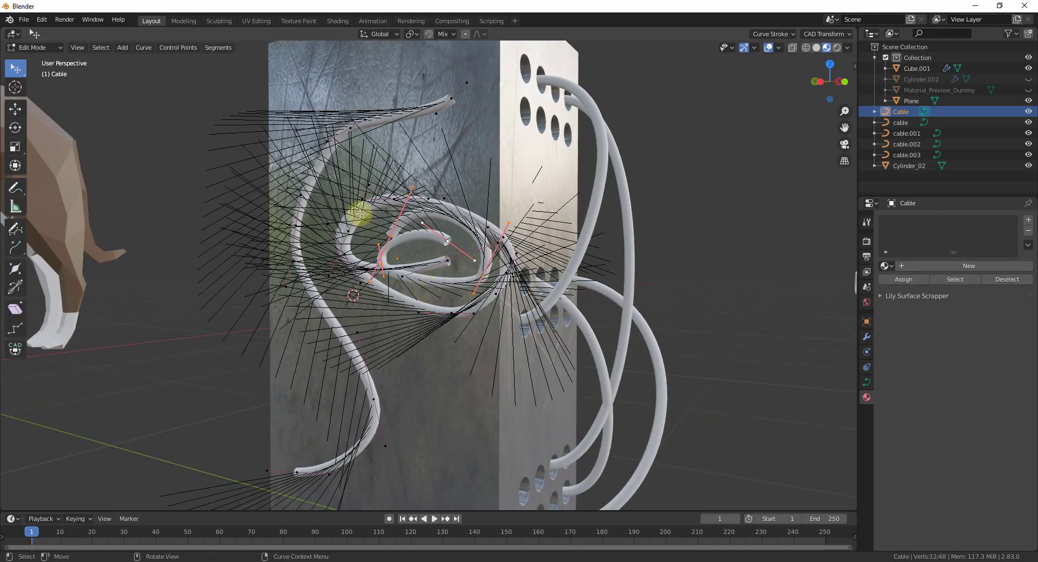
{"action": "key", "text": "b"}
{"action": "left_click_drag", "start_coordinate": [323, 185], "coordinate": [557, 335]}
{"action": "key", "text": "x"}
{"action": "left_click", "coordinate": [557, 335]}
{"action": "middle_click_drag", "start_coordinate": [540, 330], "coordinate": [447, 252]}
{"action": "key", "text": "Tab"}
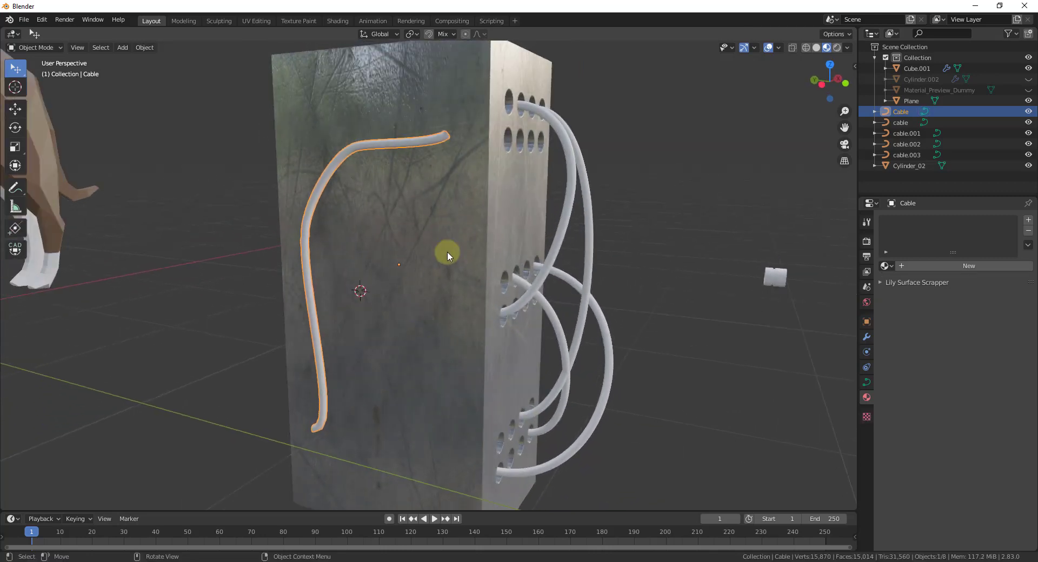
Select the drawn cable's upper end point in Edit Mode and create a cable from it to the first hole in the top group's lower row
{"action": "middle_click_drag", "start_coordinate": [547, 174], "coordinate": [494, 132]}
{"action": "scroll", "coordinate": [493, 124], "scroll_direction": "up", "scroll_amount": 3}
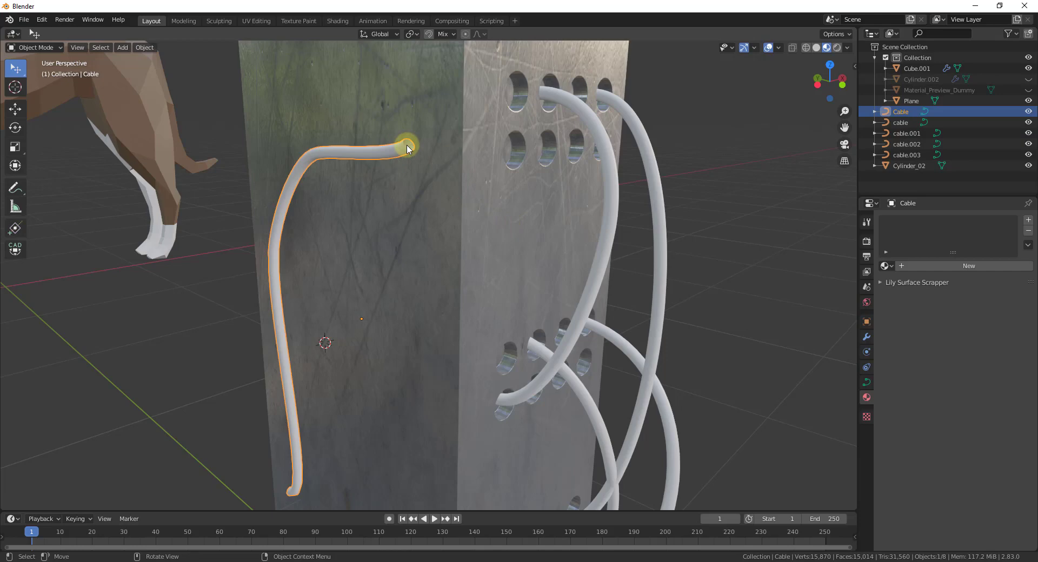
{"action": "scroll", "coordinate": [411, 146], "scroll_direction": "up", "scroll_amount": 2}
{"action": "key", "text": "Tab"}
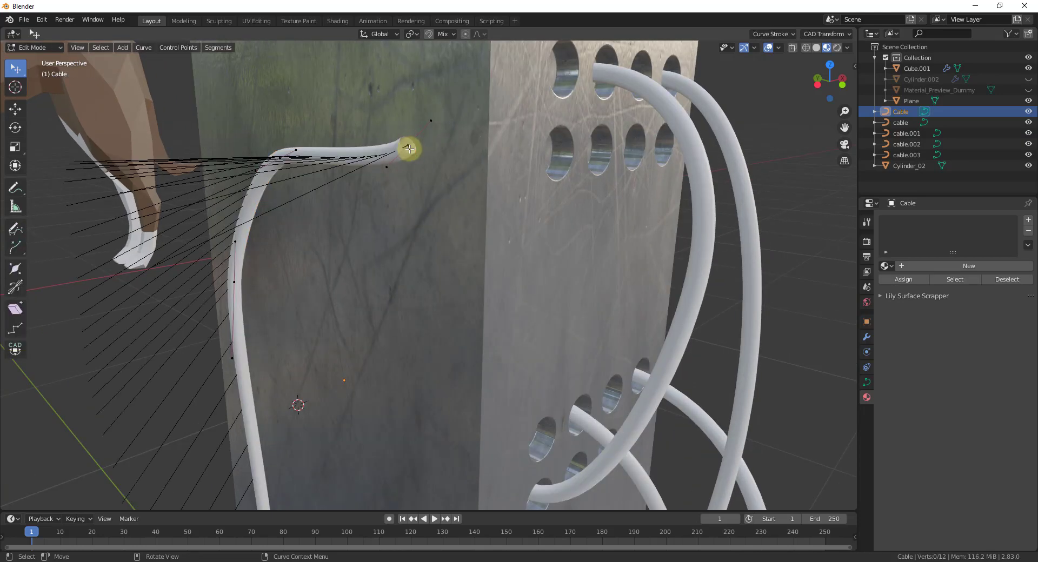
{"action": "left_click", "coordinate": [409, 147]}
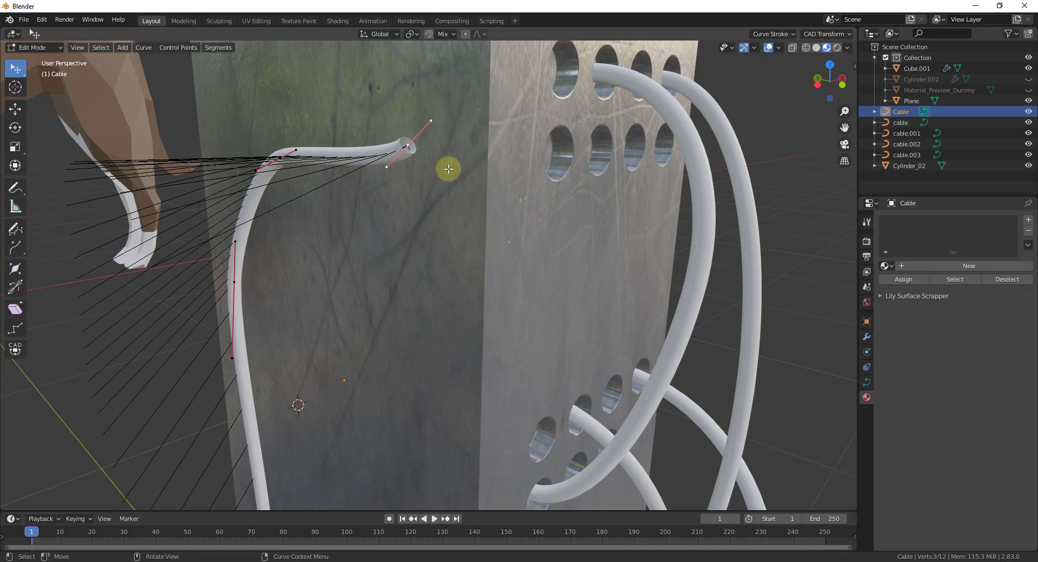
{"action": "key", "text": "shift+a"}
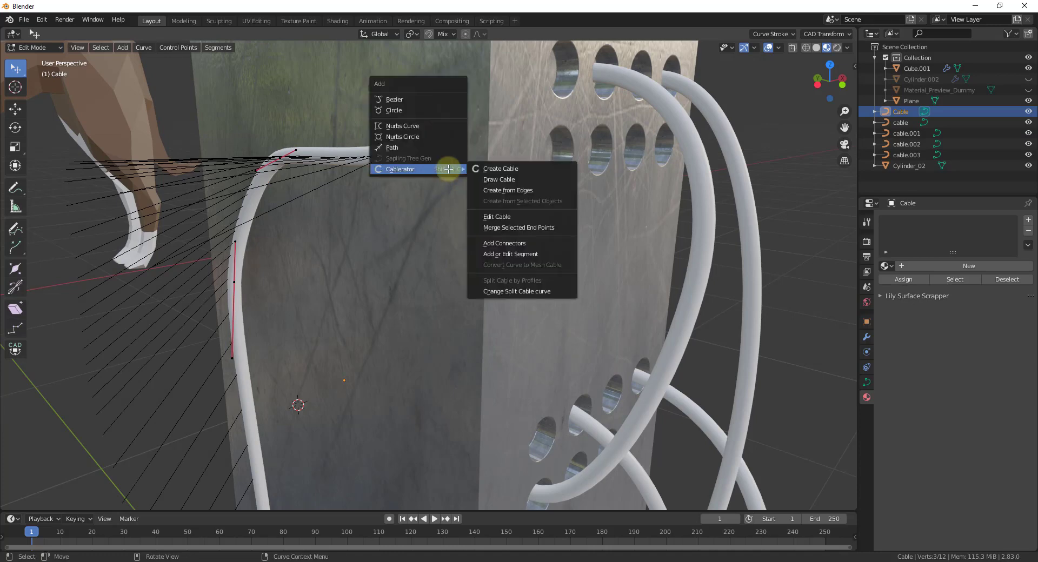
{"action": "left_click", "coordinate": [501, 170]}
{"action": "left_click", "coordinate": [406, 148]}
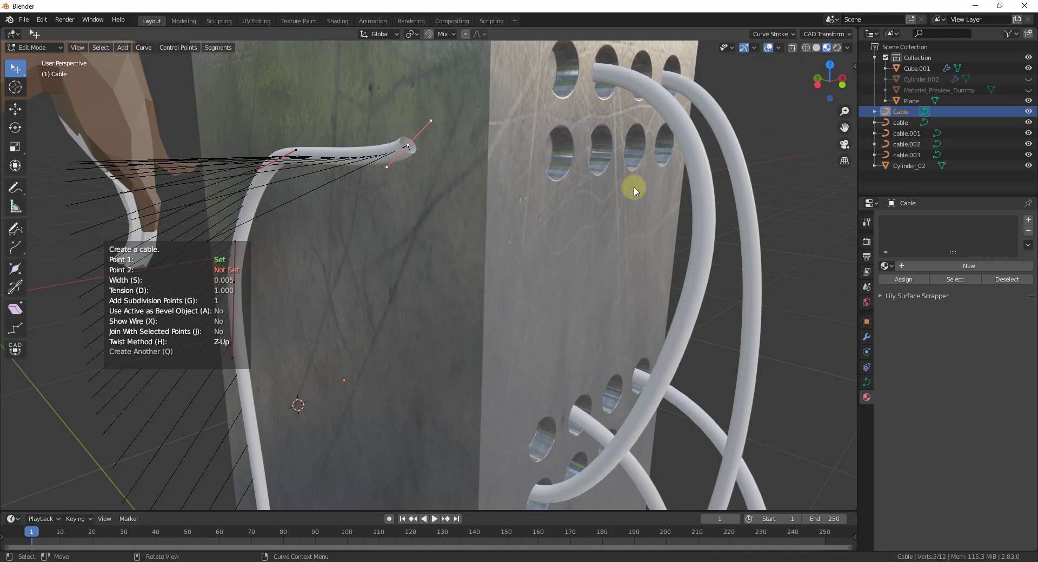
{"action": "middle_click_drag", "start_coordinate": [634, 191], "coordinate": [511, 172]}
{"action": "left_click", "coordinate": [558, 164]}
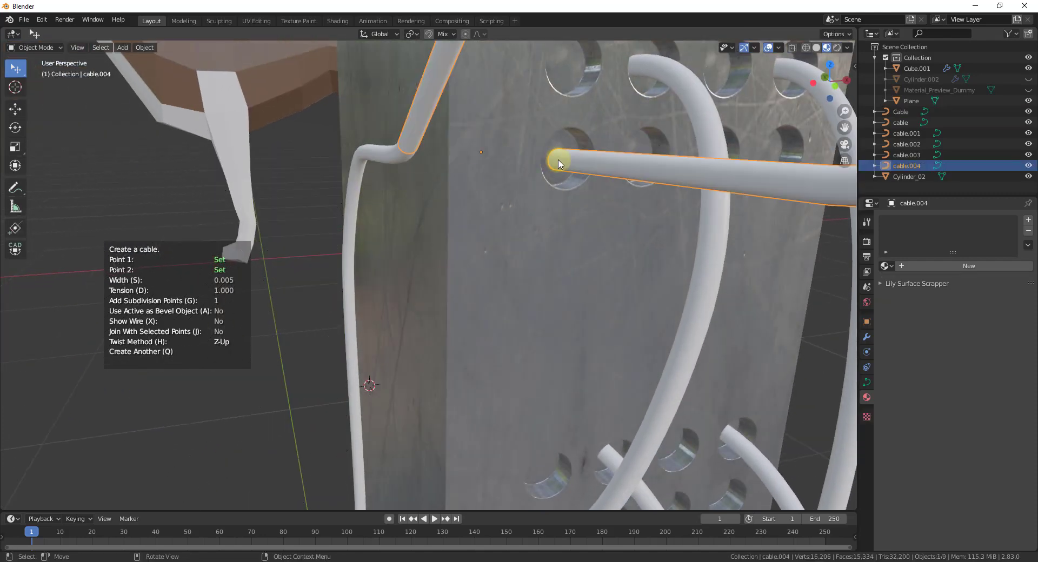
Reduce the new cable's tension to about 0.117 and confirm it
{"action": "scroll", "coordinate": [561, 222], "scroll_direction": "down", "scroll_amount": 5}
{"action": "middle_click_drag", "start_coordinate": [559, 224], "coordinate": [425, 204]}
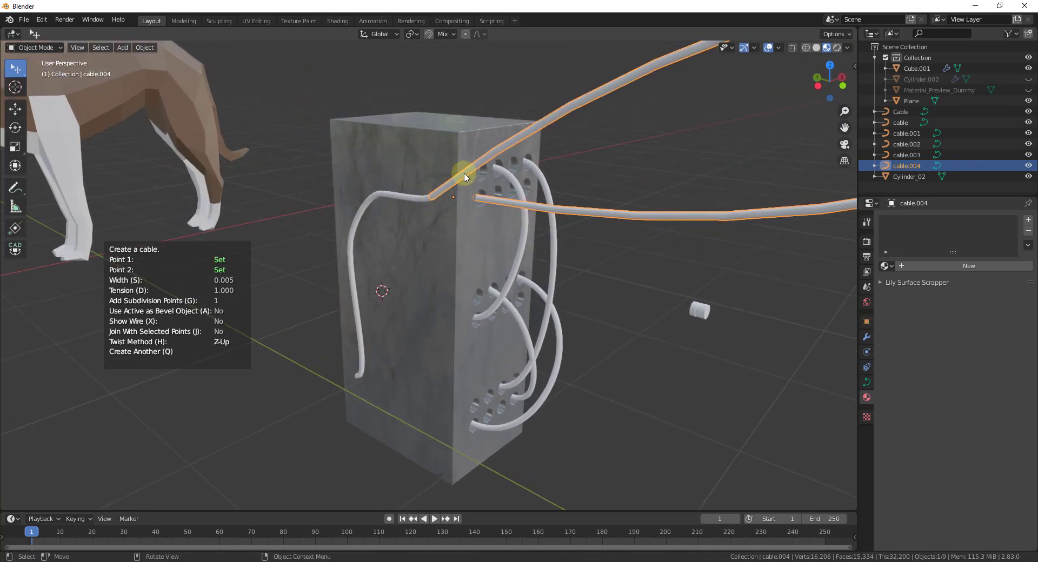
{"action": "scroll", "coordinate": [476, 169], "scroll_direction": "down", "scroll_amount": 3}
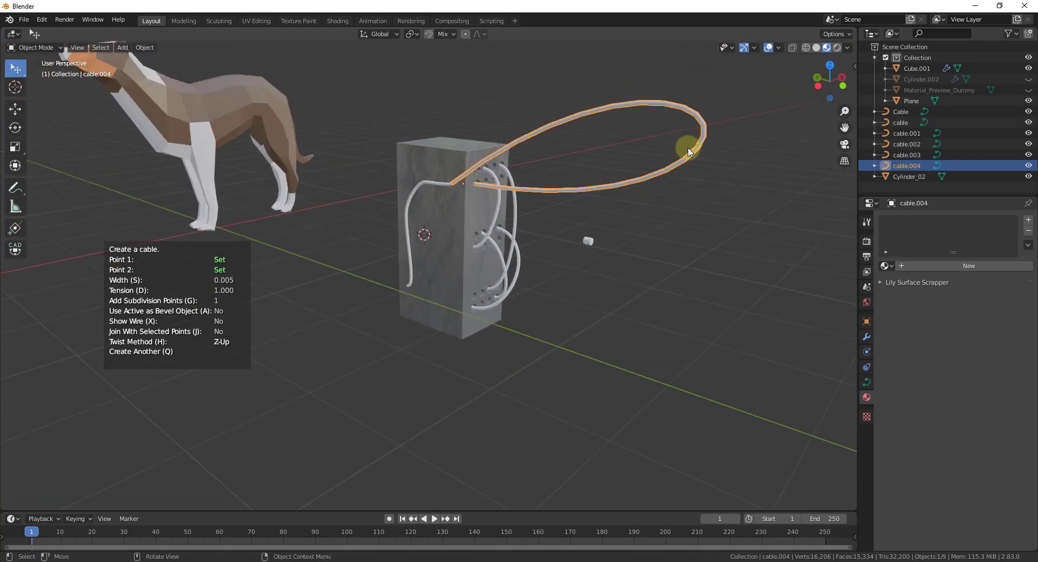
{"action": "key", "text": "d"}
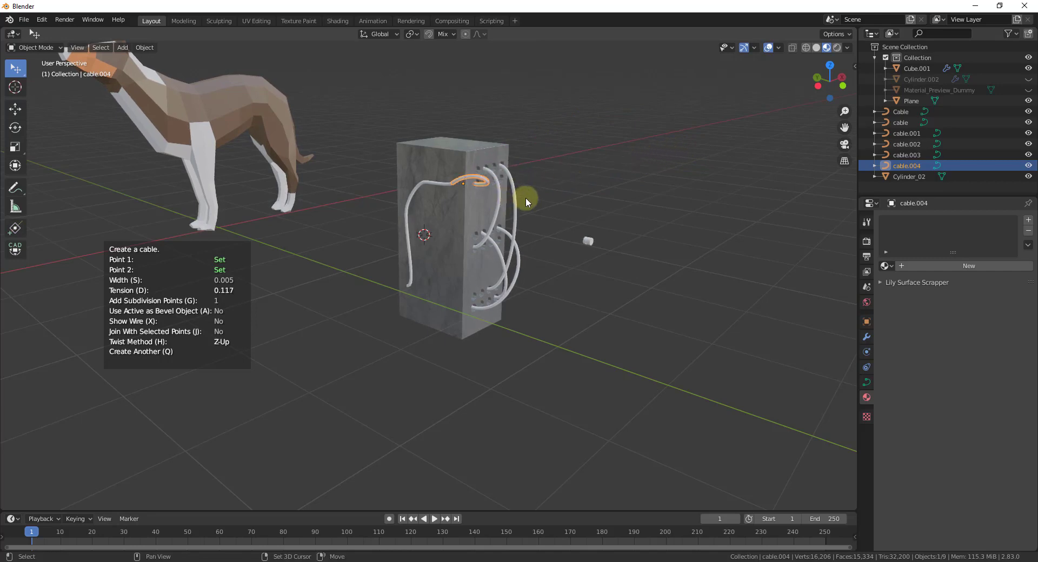
{"action": "scroll", "coordinate": [439, 171], "scroll_direction": "up", "scroll_amount": 4}
{"action": "middle_click_drag", "start_coordinate": [434, 211], "coordinate": [441, 211]}
{"action": "left_click", "coordinate": [507, 203]}
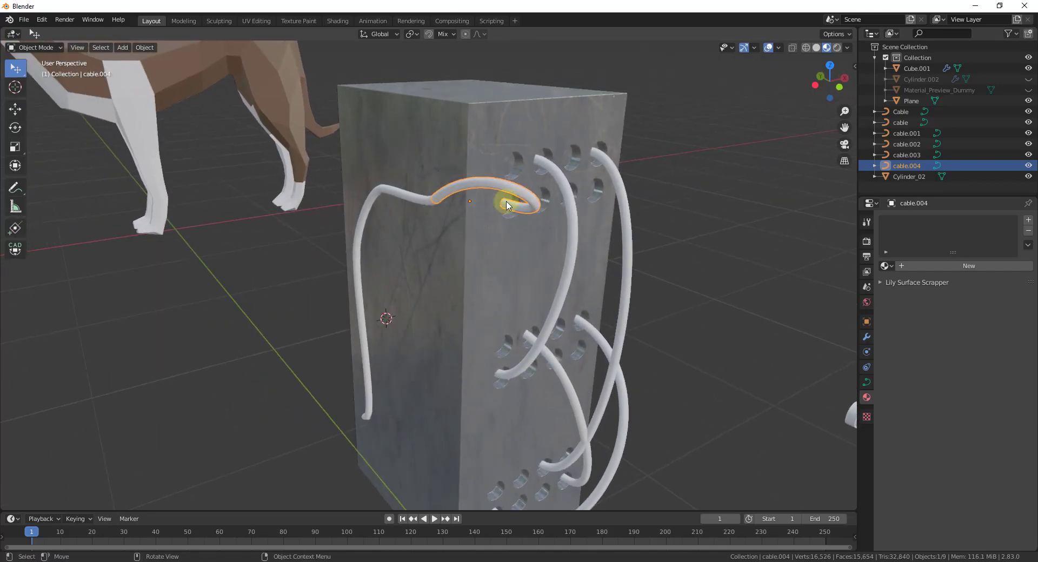
Edit the new cable's curve and move its middle point about -1.04 inches in X, 0.19 inches in Y and -0.50 inches in Z
{"action": "key", "text": "Tab"}
{"action": "mouse_move", "coordinate": [510, 186]}
{"action": "middle_mouse_down"}
{"action": "mouse_move", "coordinate": [545, 363]}
{"action": "mouse_move", "coordinate": [508, 204]}
{"action": "middle_mouse_up"}
{"action": "left_click", "coordinate": [519, 207]}
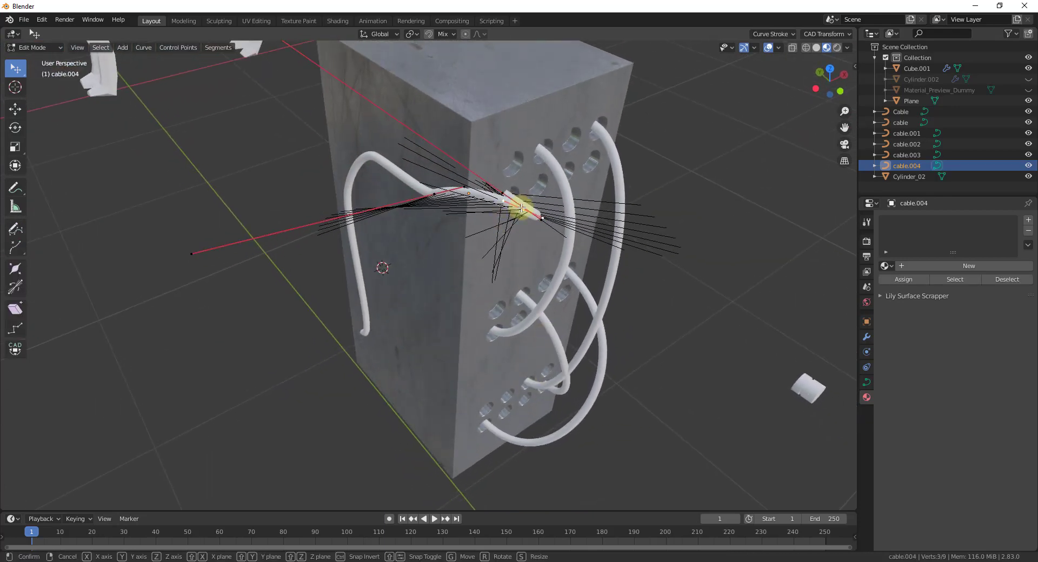
{"action": "key", "text": "g"}
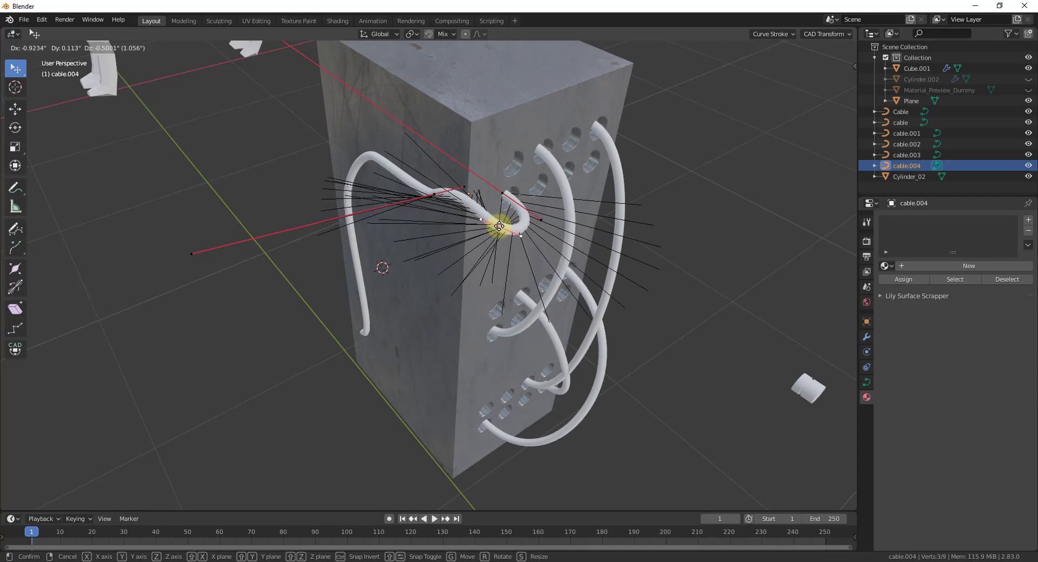
{"action": "left_click", "coordinate": [500, 227]}
Rotate the new cable's end point at the junction with the drawn cable by about 26 degrees, and return to Object Mode
{"action": "middle_click_drag", "start_coordinate": [501, 227], "coordinate": [619, 306]}
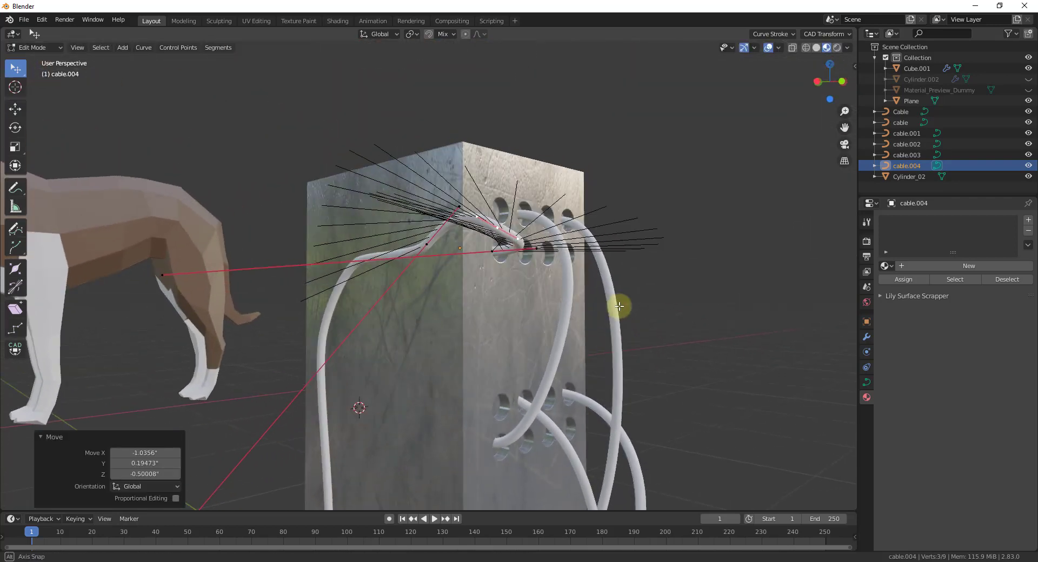
{"action": "scroll", "coordinate": [443, 219], "scroll_direction": "up", "scroll_amount": 2}
{"action": "left_click", "coordinate": [419, 254]}
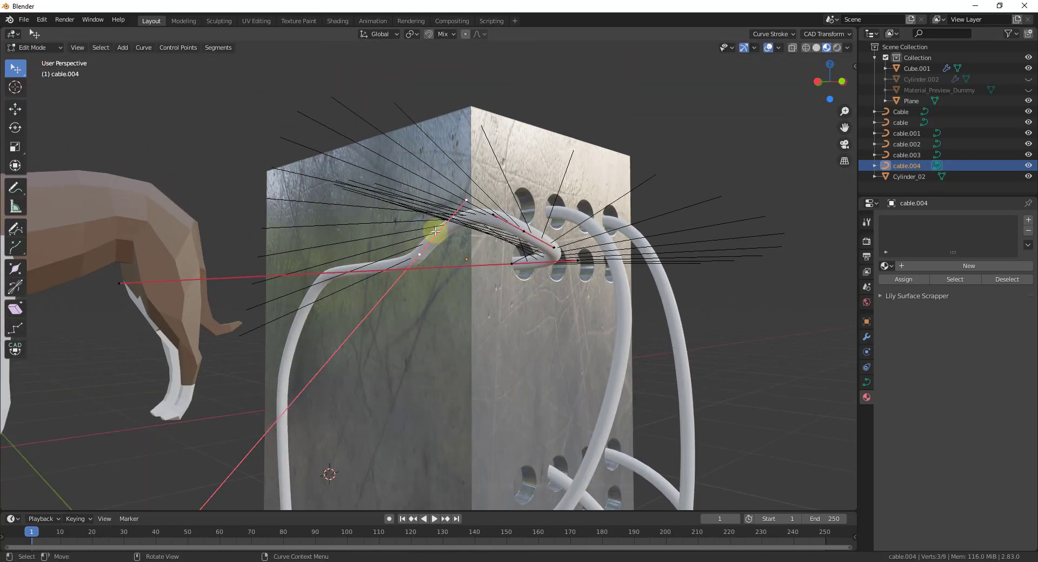
{"action": "key", "text": "r"}
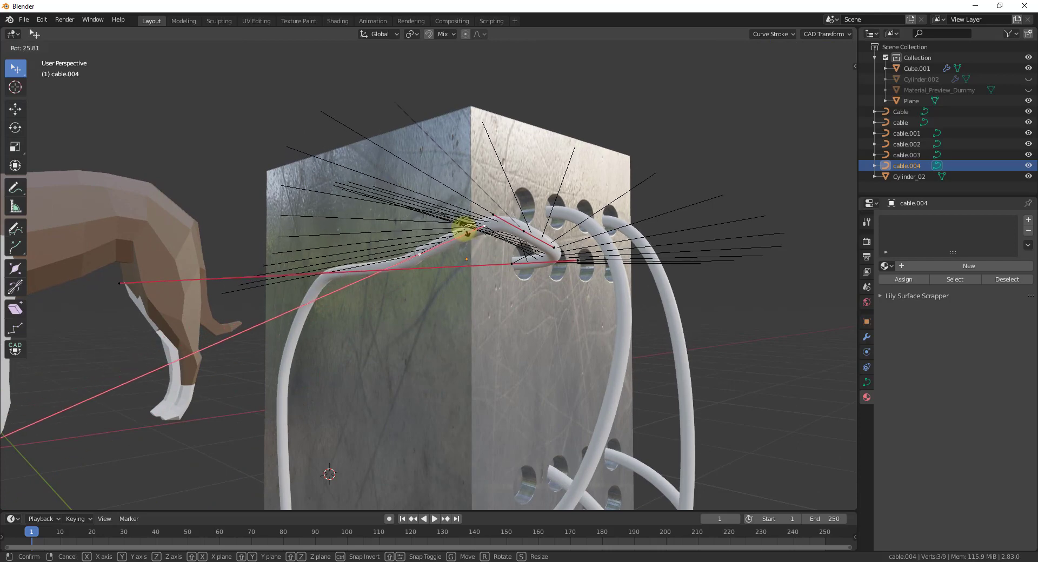
{"action": "left_click", "coordinate": [462, 230]}
{"action": "middle_click_drag", "start_coordinate": [603, 278], "coordinate": [528, 325]}
{"action": "key", "text": "Tab"}
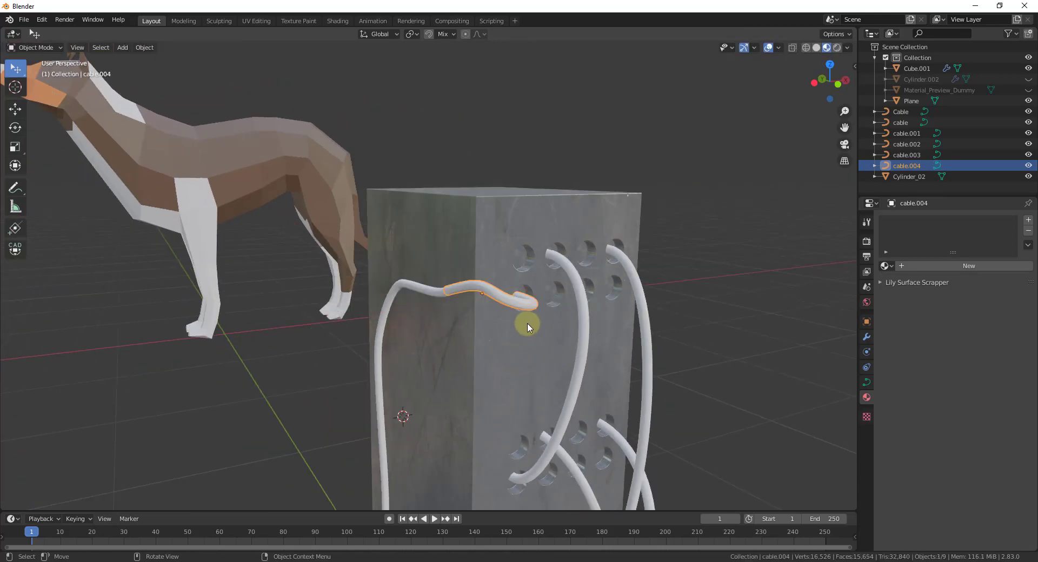
{"action": "left_click", "coordinate": [448, 292]}
{"action": "left_click", "coordinate": [462, 291]}
{"action": "left_click", "coordinate": [431, 293]}
{"action": "left_click", "coordinate": [462, 290]}
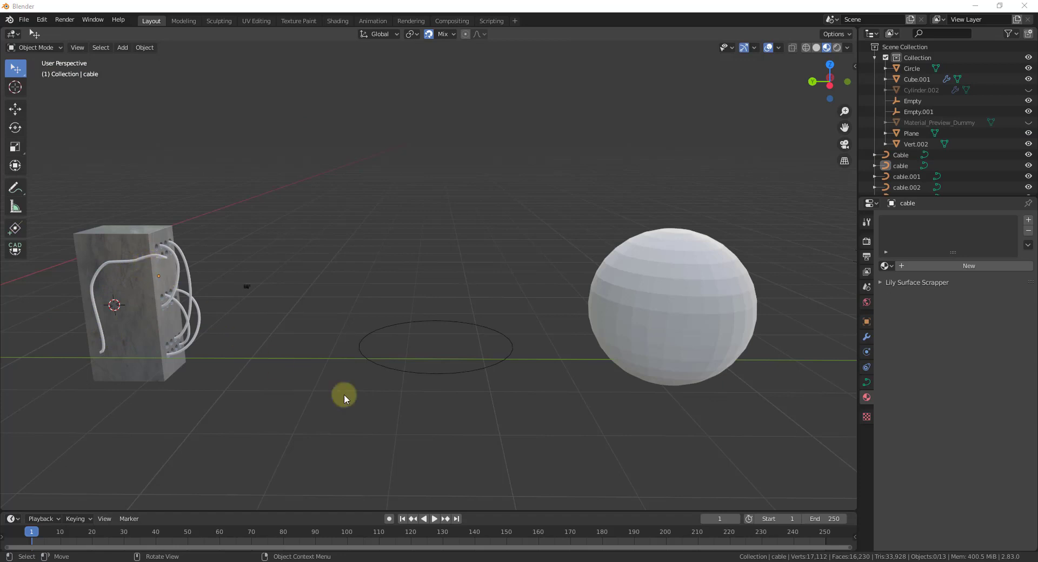
Select the flat circle's whole edge loop in Edit Mode and create a cable from its edges with Cablerator
{"action": "left_click", "coordinate": [451, 372]}
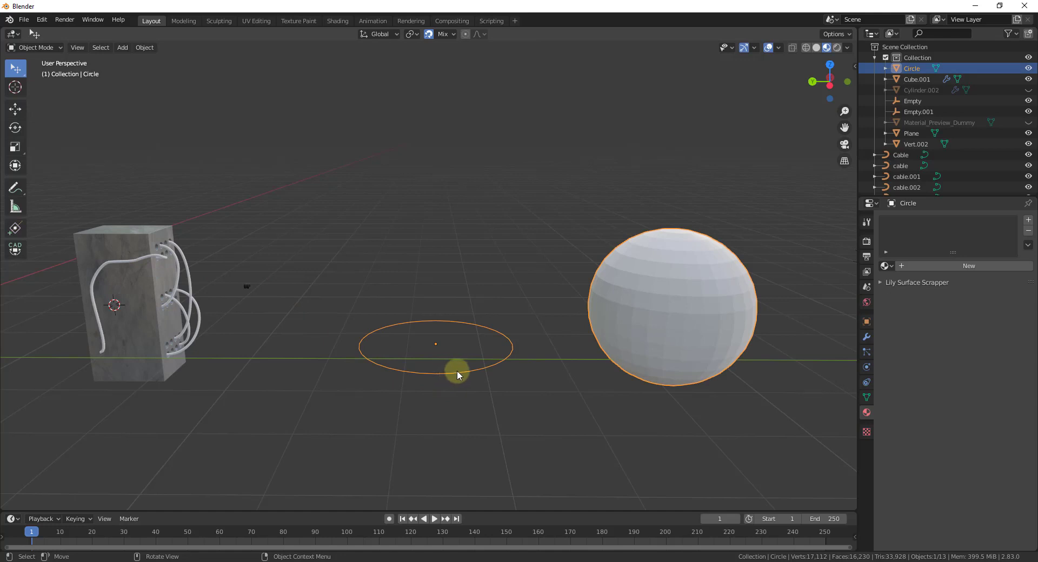
{"action": "key", "text": "Tab"}
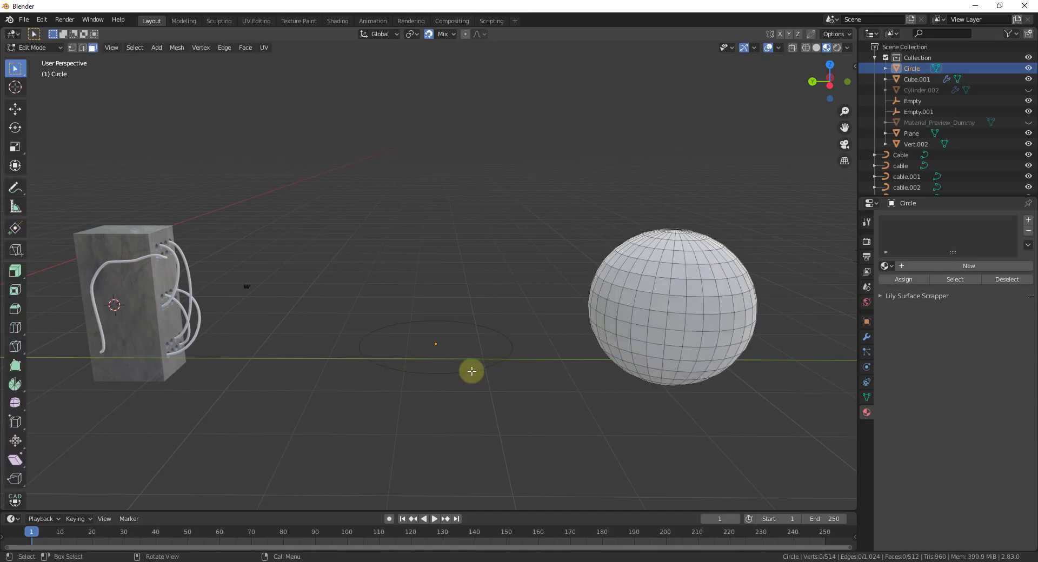
{"action": "key", "text": "2"}
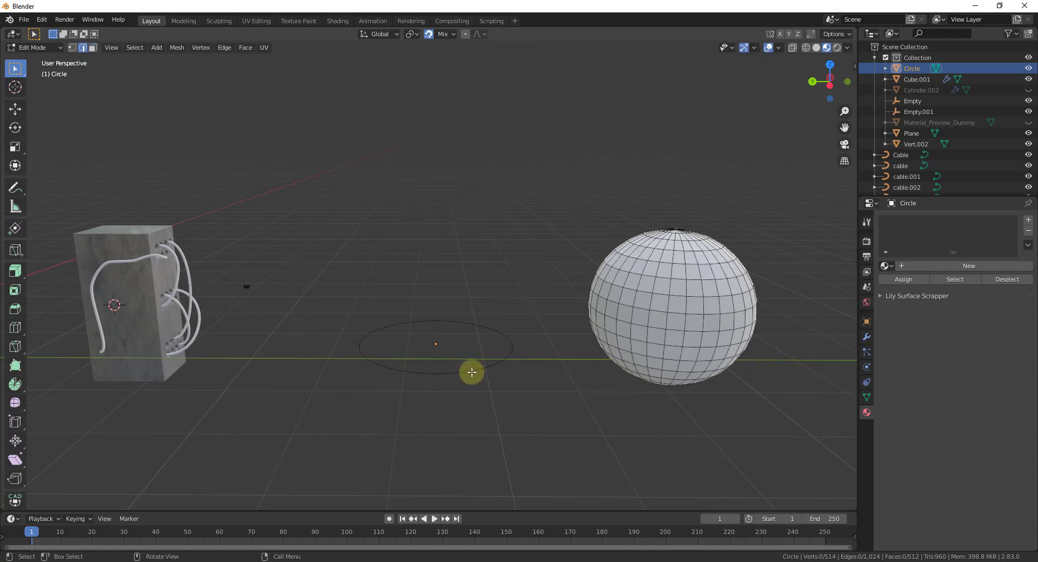
{"action": "left_click", "coordinate": [478, 370], "text": "alt"}
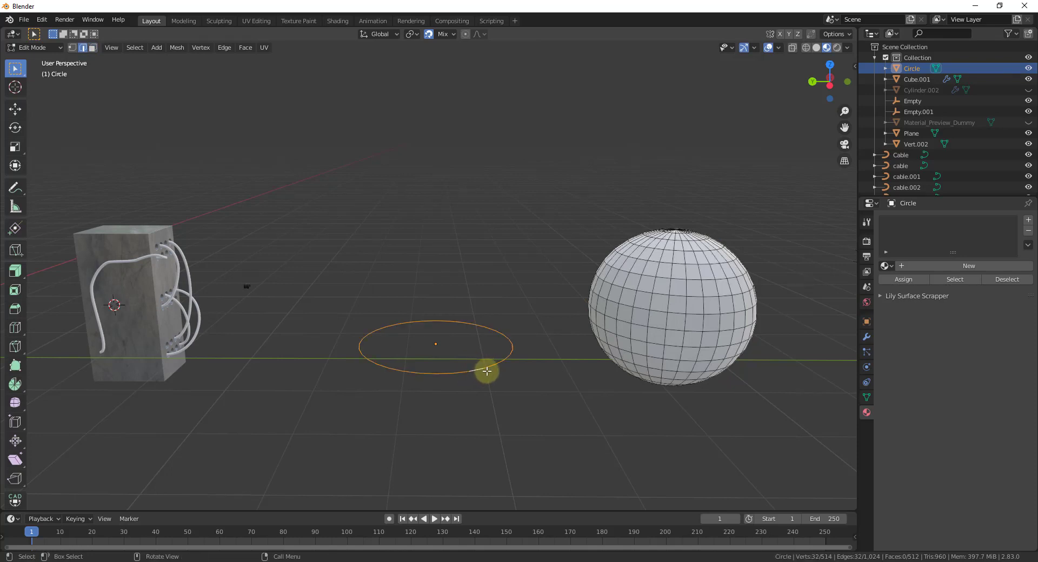
{"action": "key", "text": "shift+a"}
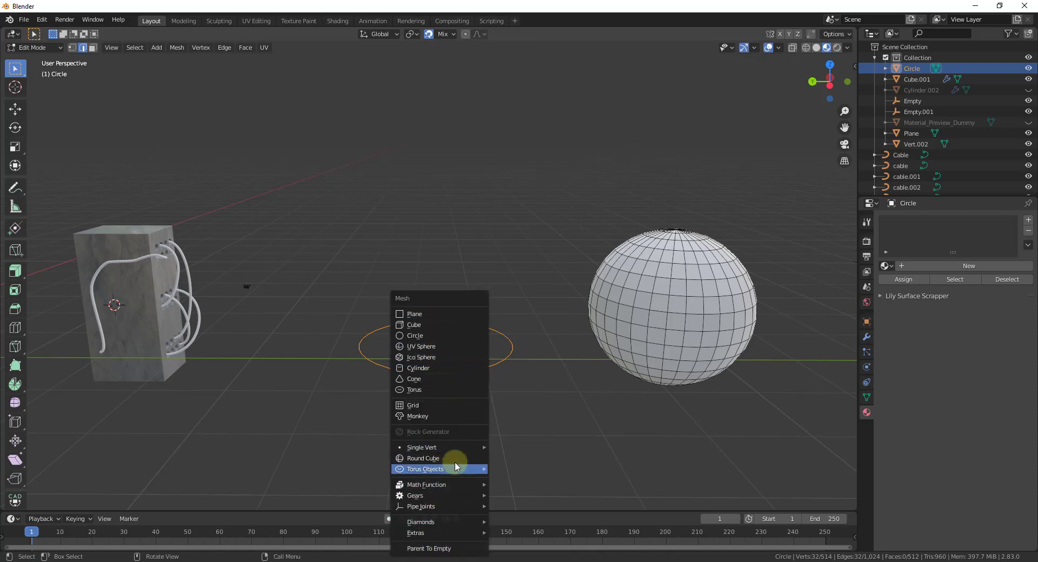
{"action": "key", "text": "Escape"}
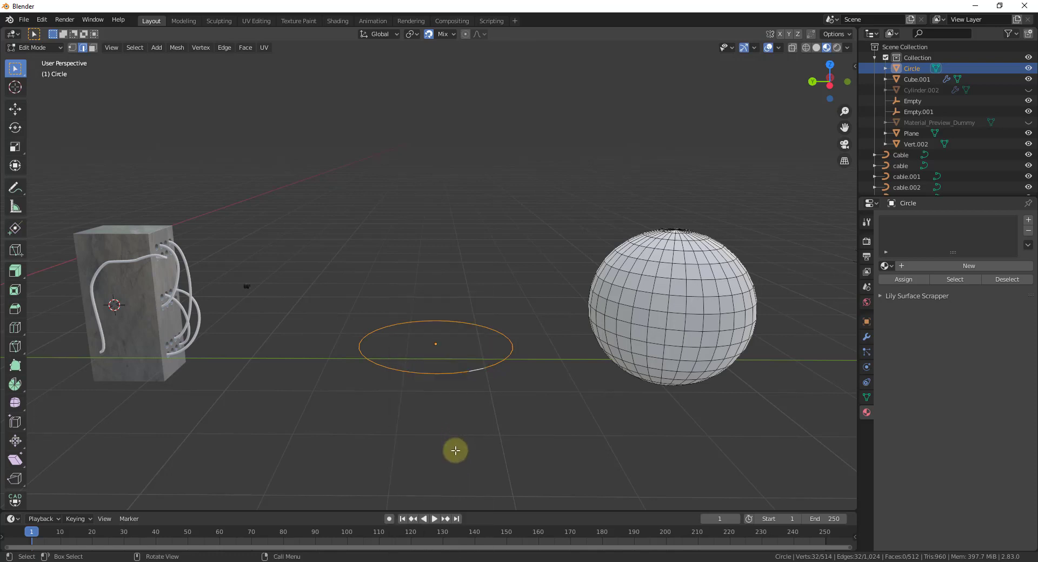
{"action": "key", "text": "shift+alt+c"}
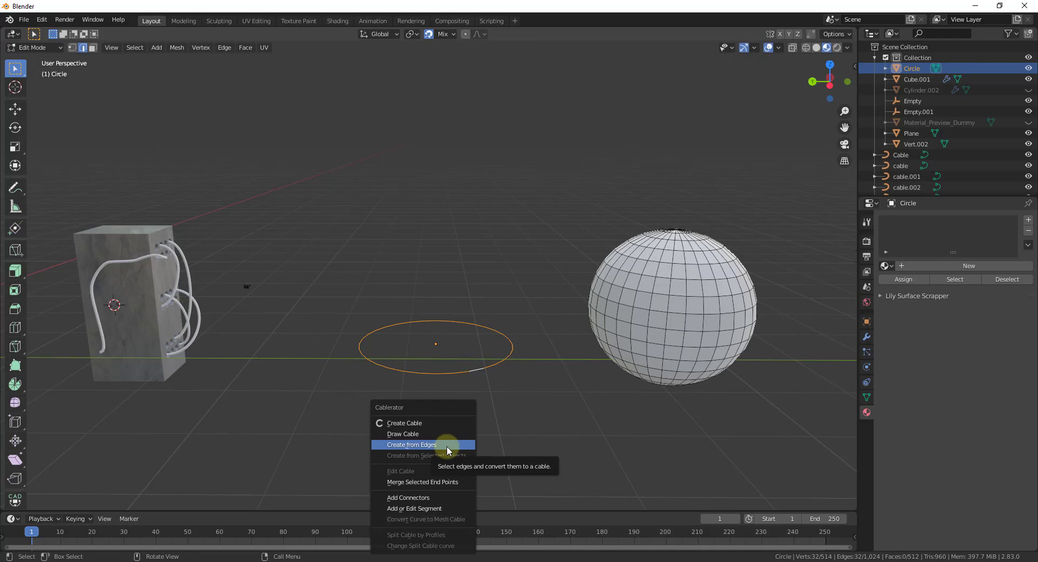
{"action": "left_click", "coordinate": [446, 446]}
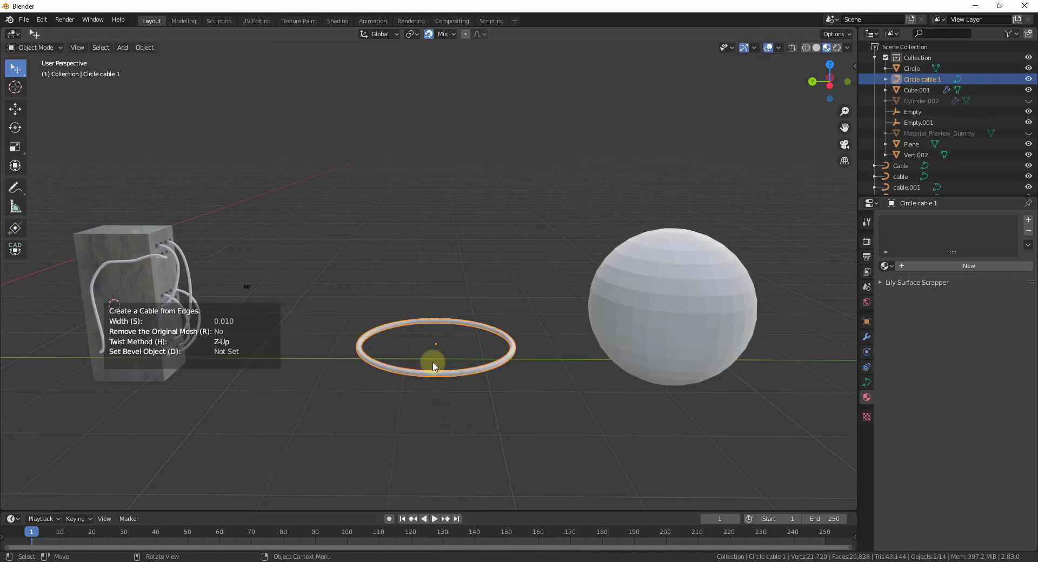
Increase the ring-shaped cable's width to 0.019 and confirm it
{"action": "scroll", "coordinate": [429, 363], "scroll_direction": "up", "scroll_amount": 3}
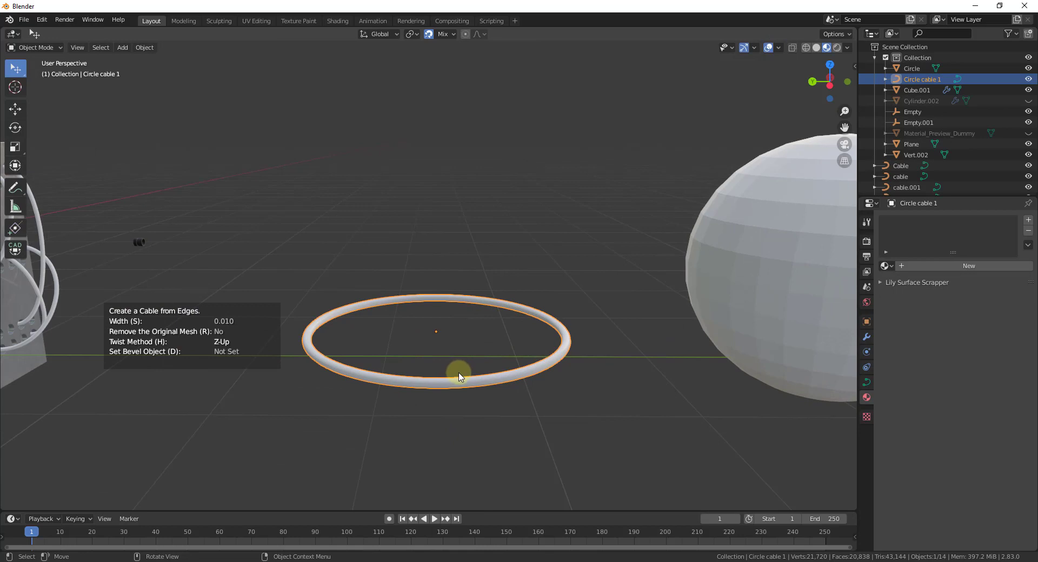
{"action": "key", "text": "s"}
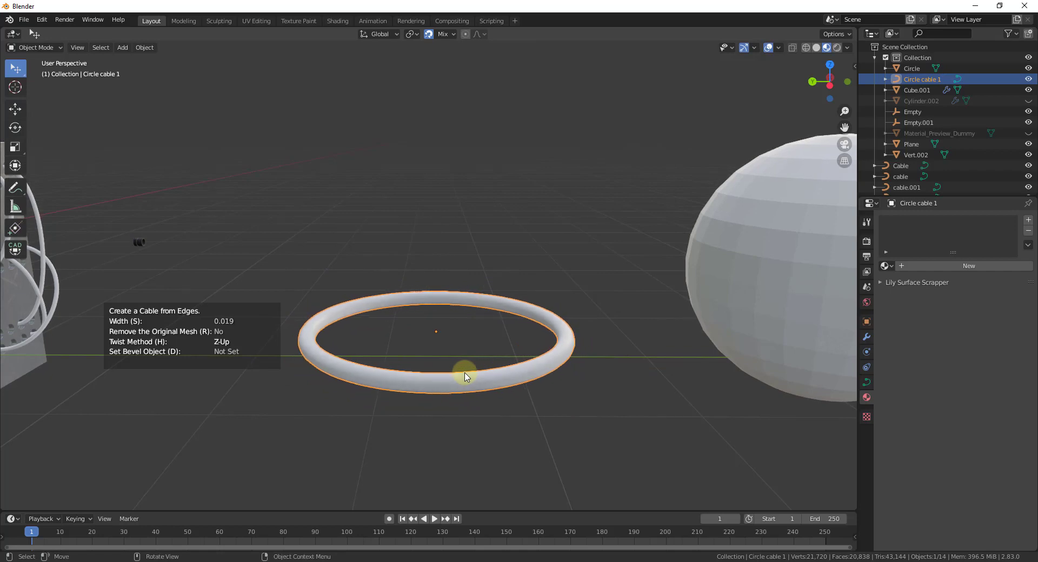
{"action": "scroll", "coordinate": [391, 333], "scroll_direction": "down", "scroll_amount": 5}
{"action": "left_click", "coordinate": [611, 317]}
Select a stepped path of 12 connected edges across the sphere's front in Edit Mode, running across, down and across again
{"action": "left_click", "coordinate": [595, 312]}
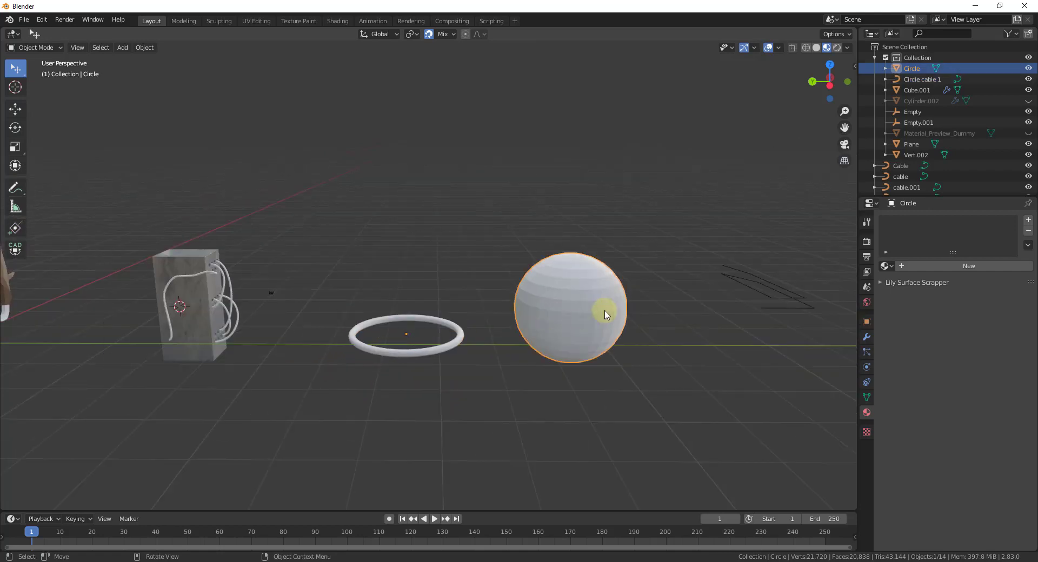
{"action": "scroll", "coordinate": [606, 312], "scroll_direction": "up", "scroll_amount": 3}
{"action": "key", "text": "Tab"}
{"action": "scroll", "coordinate": [520, 294], "scroll_direction": "up", "scroll_amount": 1}
{"action": "scroll", "coordinate": [472, 281], "scroll_direction": "up", "scroll_amount": 1}
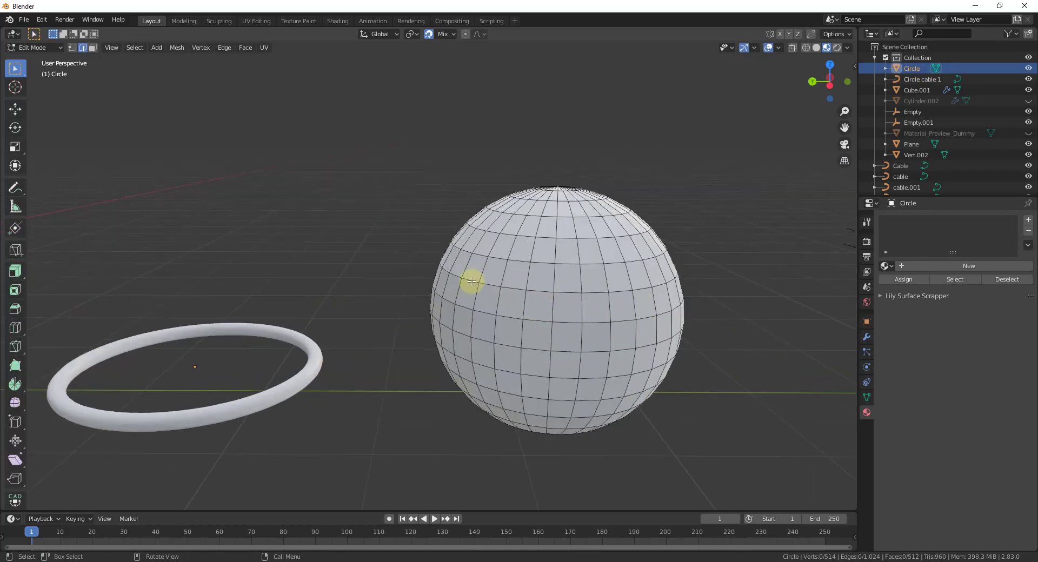
{"action": "key", "text": "l"}
{"action": "key", "text": "ctrl+z"}
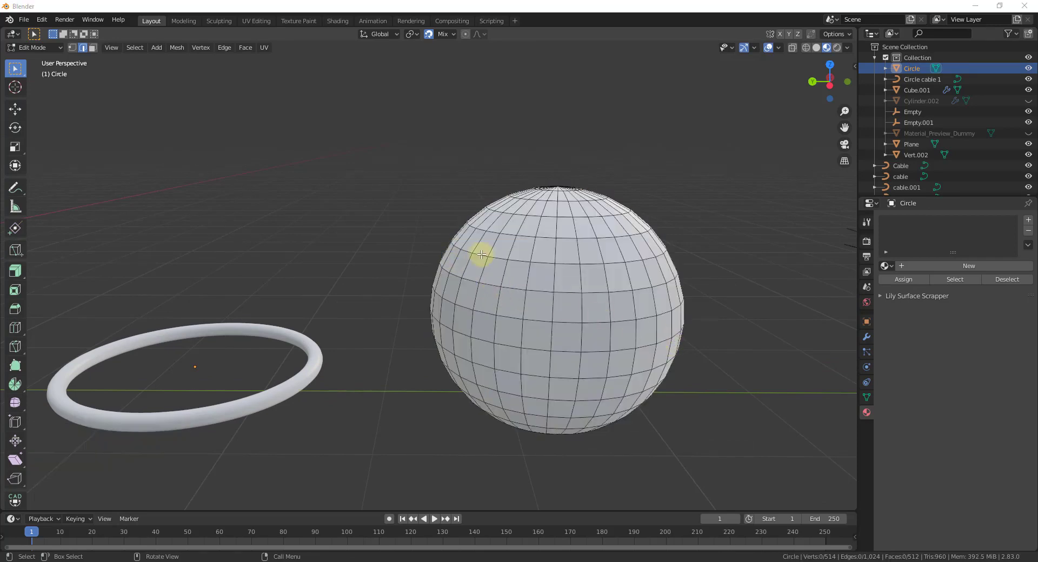
{"action": "left_click", "coordinate": [626, 351], "text": "ctrl"}
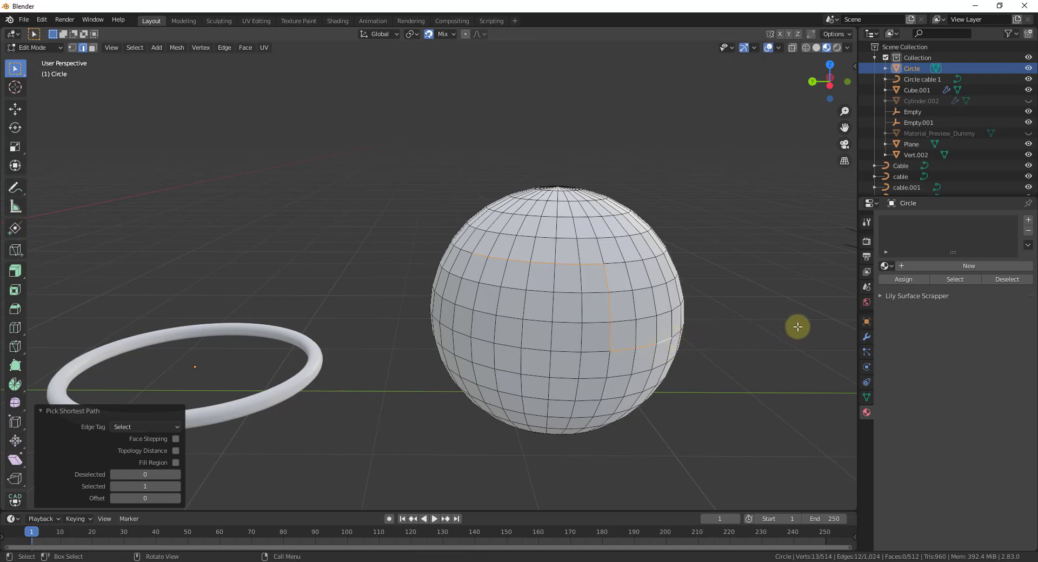
Turn on the Screencast Keys display for the viewport
{"action": "scroll", "coordinate": [799, 327], "scroll_direction": "up", "scroll_amount": 1}
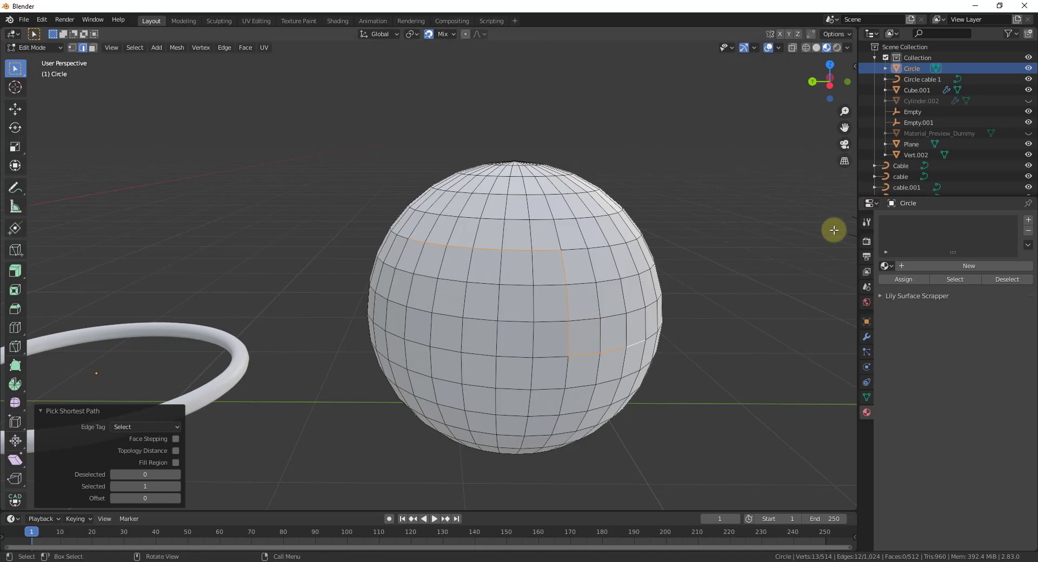
{"action": "key", "text": "n"}
{"action": "left_click", "coordinate": [852, 157]}
{"action": "left_click", "coordinate": [763, 65]}
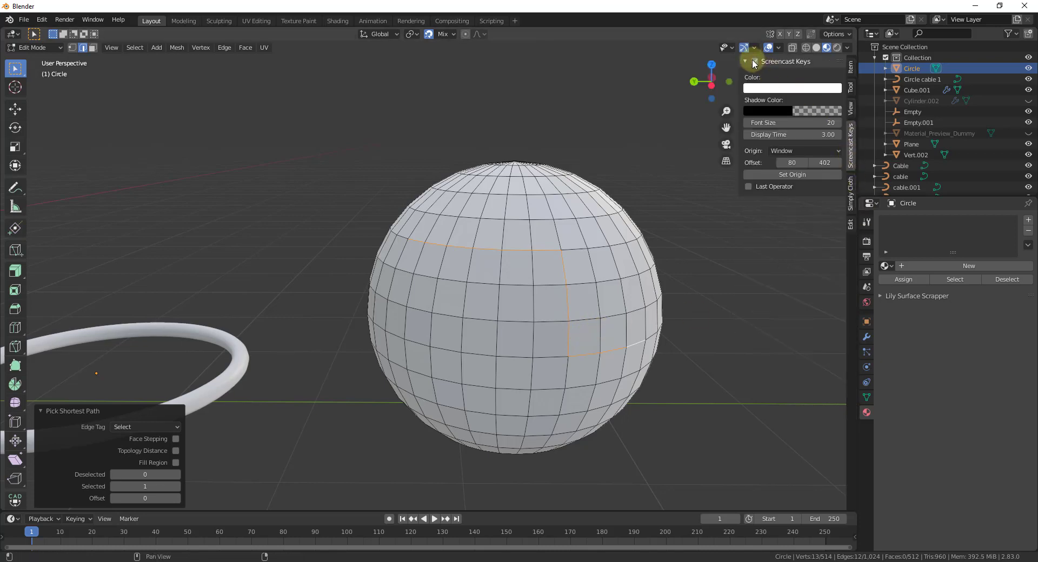
{"action": "key", "text": "n"}
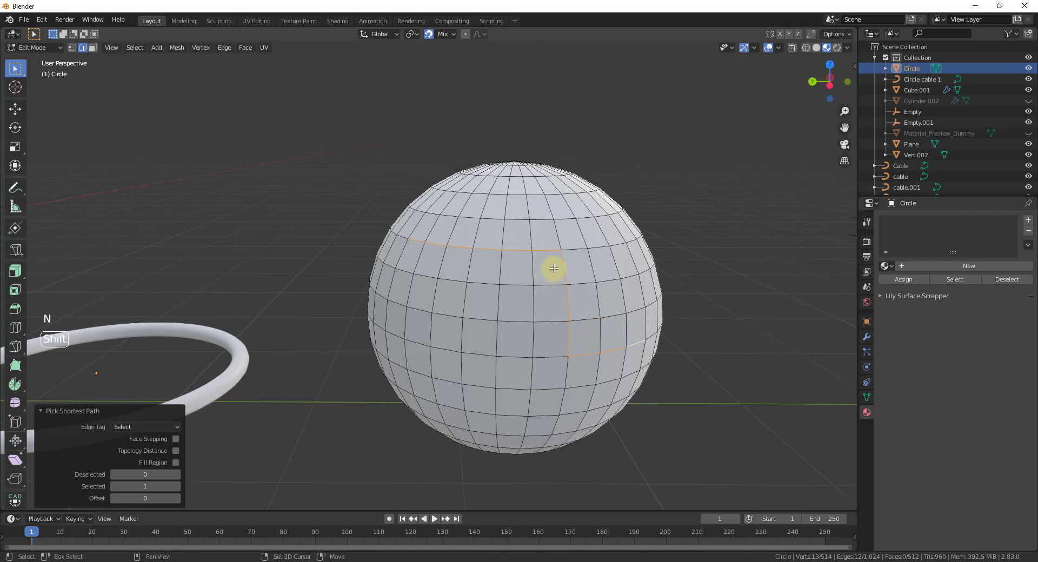
Create a cable from the sphere's selected edges with a width of 0.008 and the Z-Up twist method
{"action": "key", "text": "shift+alt+c"}
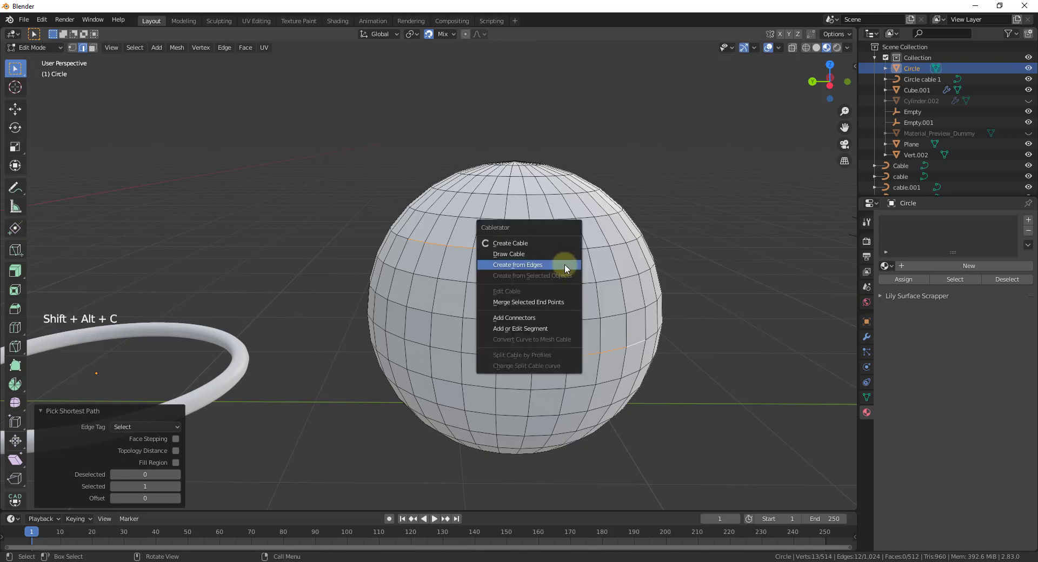
{"action": "left_click", "coordinate": [551, 264]}
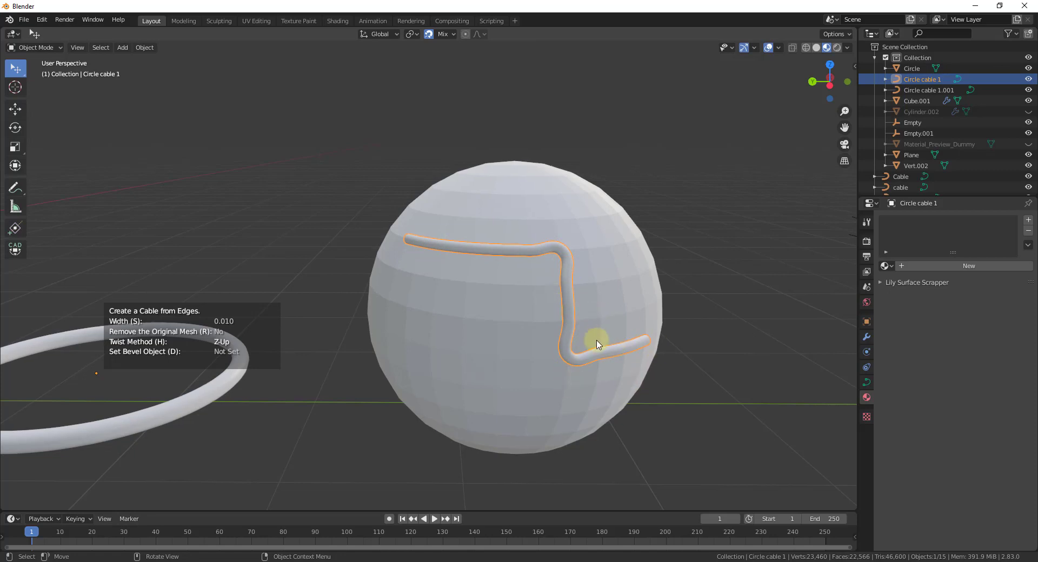
{"action": "key", "text": "h"}
{"action": "key", "text": "s"}
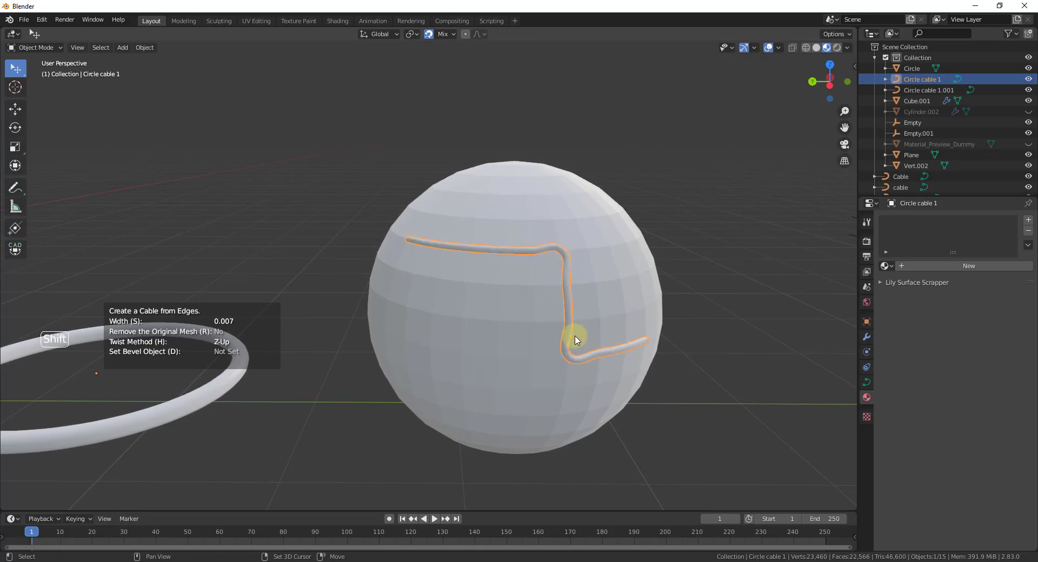
{"action": "middle_click_drag", "start_coordinate": [575, 339], "coordinate": [570, 255]}
{"action": "scroll", "coordinate": [531, 296], "scroll_direction": "down", "scroll_amount": 6}
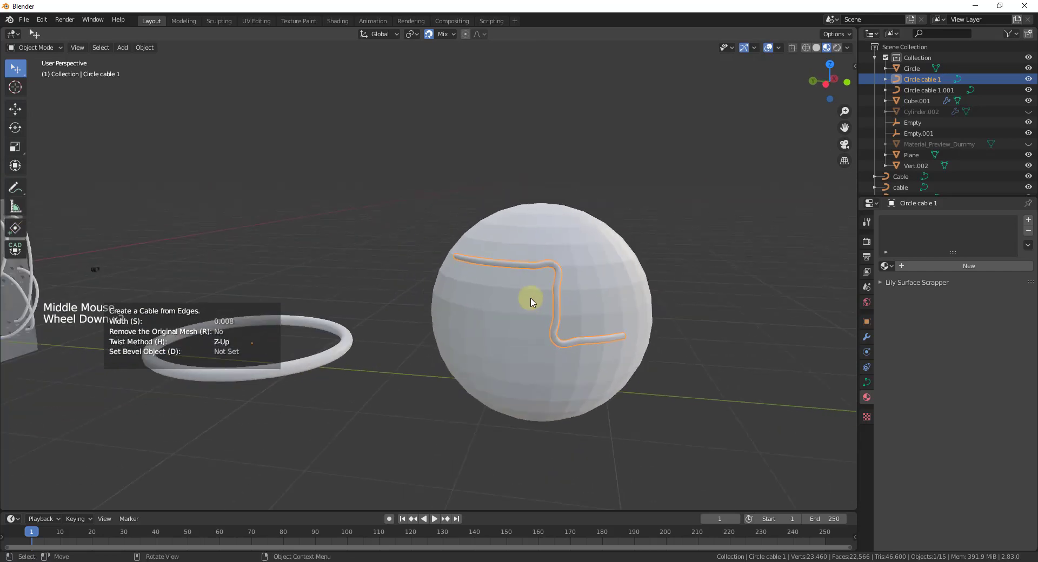
{"action": "scroll", "coordinate": [772, 302], "scroll_direction": "up", "scroll_amount": 2}
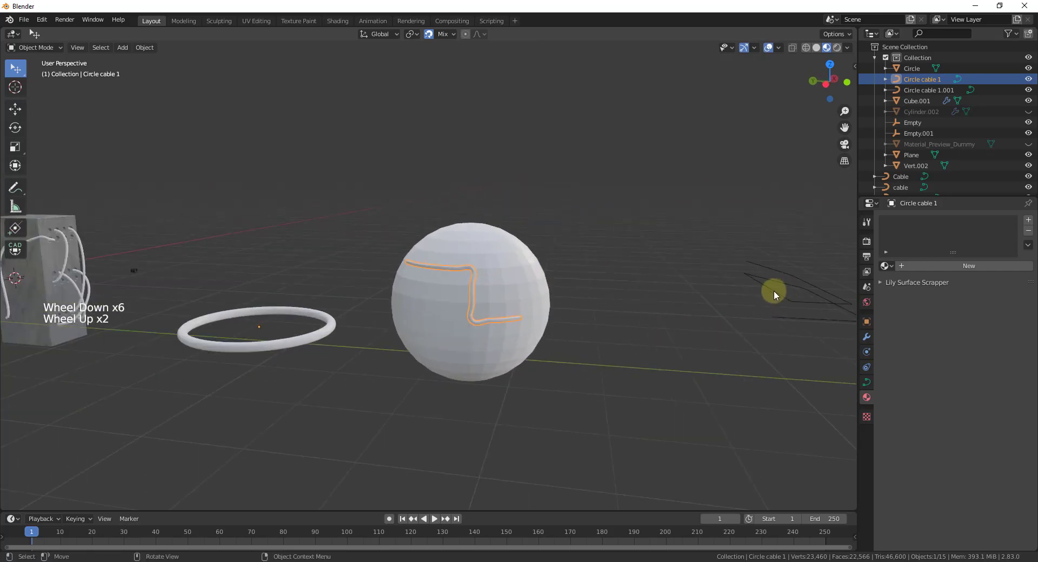
Select all edges of the zigzag wire object Vert.002 in Edit Mode and create a cable from them
{"action": "left_click", "coordinate": [772, 290]}
{"action": "scroll", "coordinate": [772, 290], "scroll_direction": "down", "scroll_amount": 5}
{"action": "scroll", "coordinate": [740, 285], "scroll_direction": "up", "scroll_amount": 8}
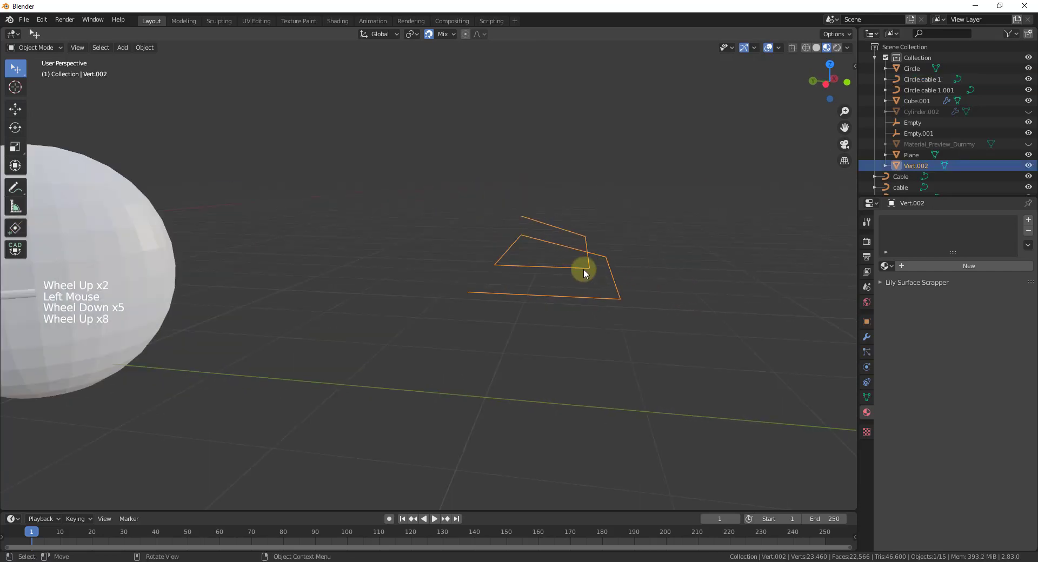
{"action": "middle_click_drag", "start_coordinate": [583, 269], "coordinate": [449, 289]}
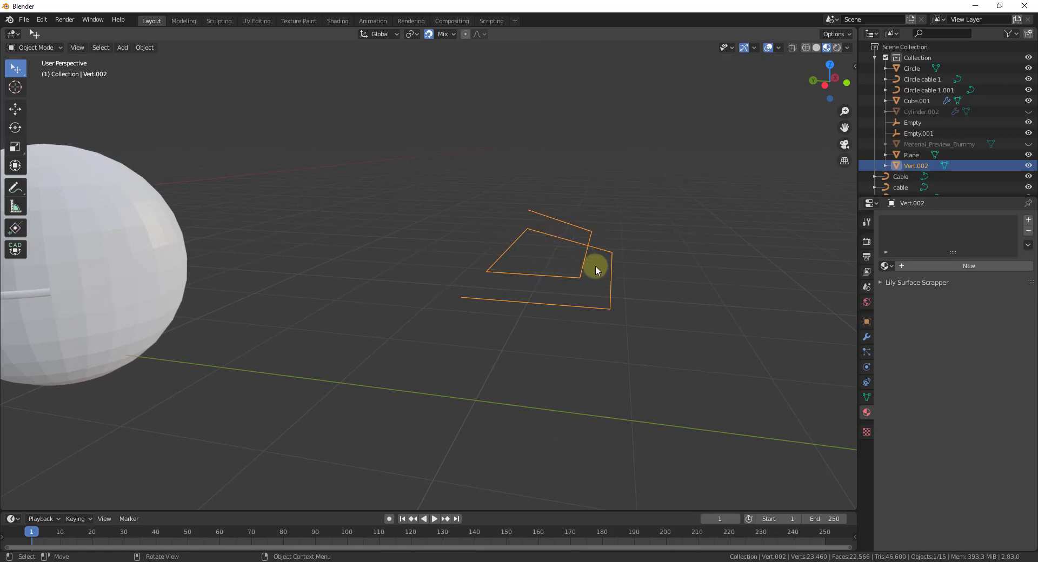
{"action": "key", "text": "Tab"}
{"action": "key", "text": "a"}
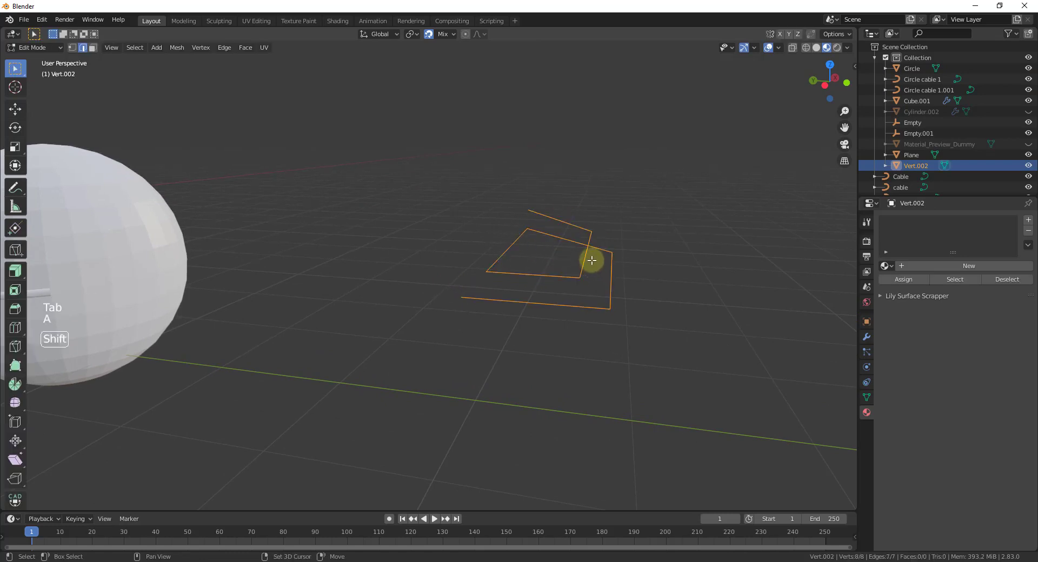
{"action": "key", "text": "shift+alt+c"}
{"action": "left_click", "coordinate": [586, 260]}
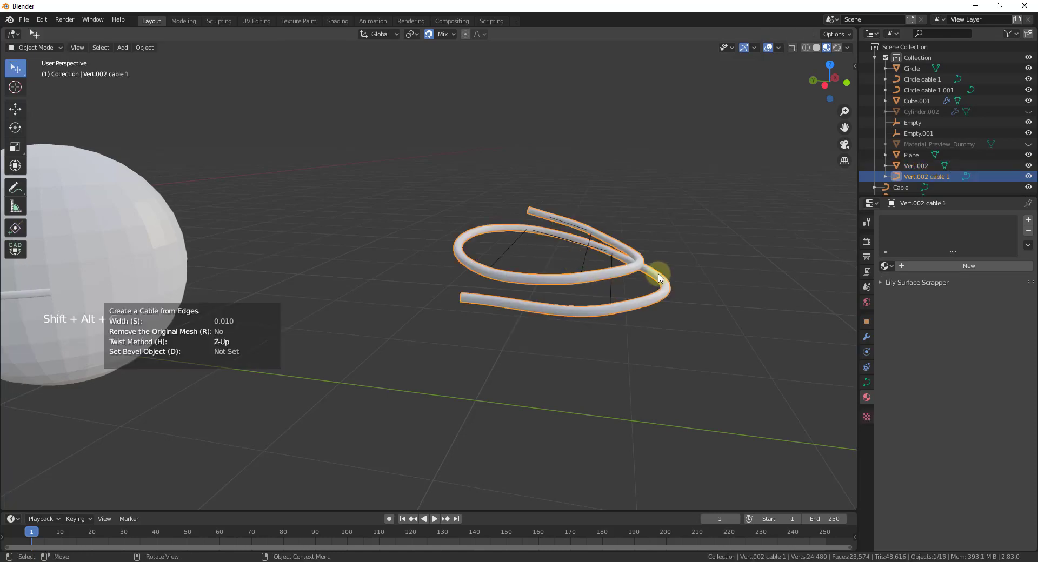
Increase the width of the cable made from the zigzag wire to 0.030
{"action": "mouse_move", "coordinate": [658, 274]}
{"action": "middle_mouse_down"}
{"action": "mouse_move", "coordinate": [614, 265]}
{"action": "mouse_move", "coordinate": [647, 275]}
{"action": "middle_mouse_up"}
{"action": "key", "text": "s"}
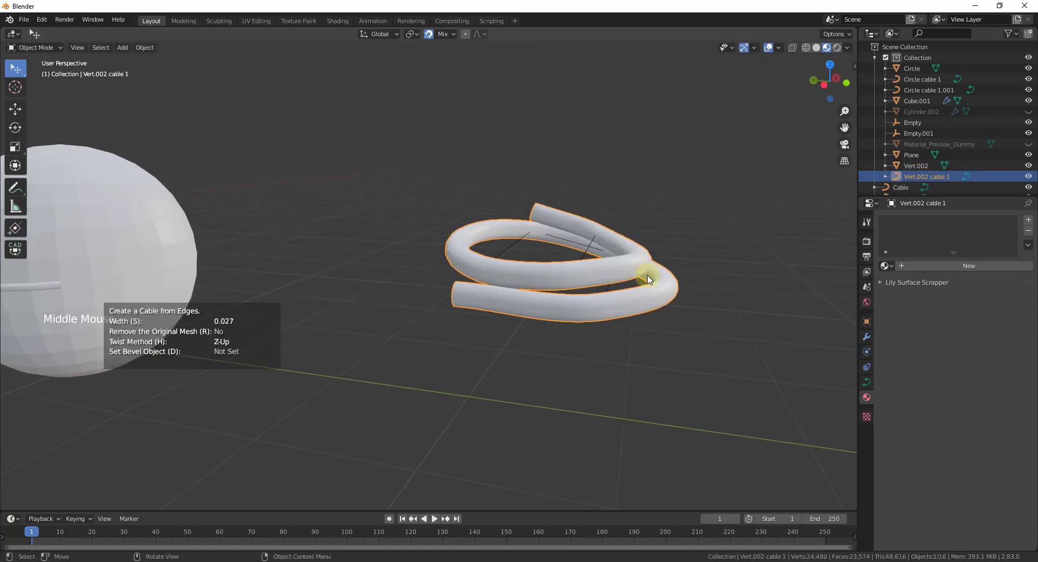
{"action": "key", "text": "shift"}
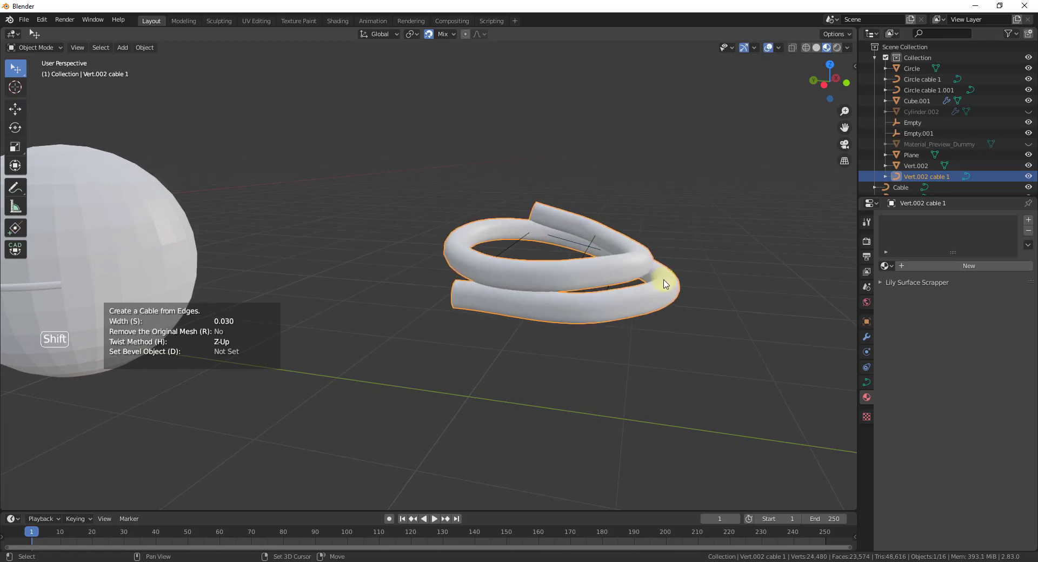
Move a control point on the front of the coiled cable's inner loop in Edit Mode, then return to Object Mode
{"action": "middle_click_drag", "start_coordinate": [622, 278], "coordinate": [592, 309]}
{"action": "key", "text": "Tab"}
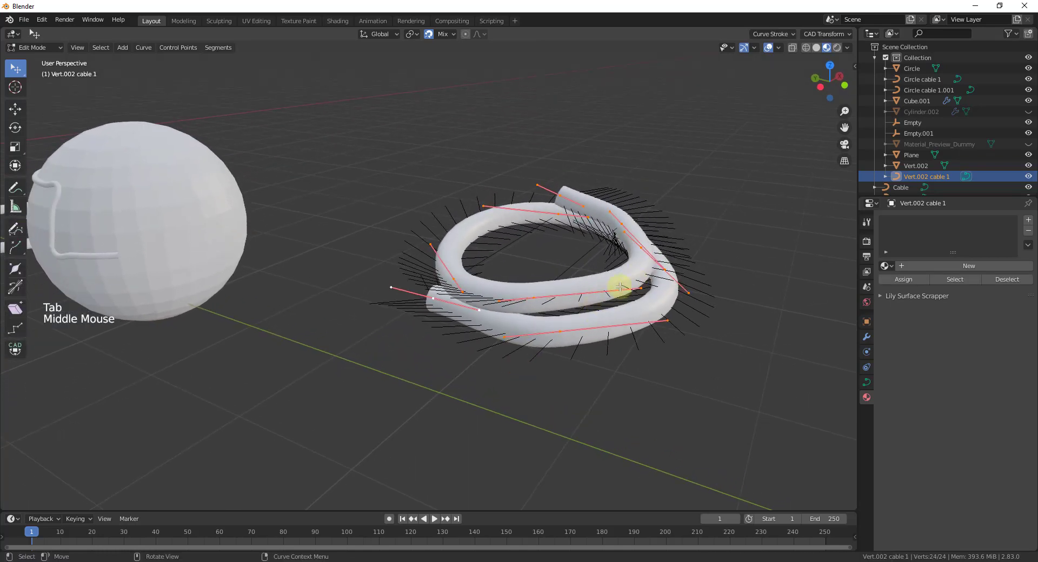
{"action": "left_click", "coordinate": [535, 297]}
{"action": "key", "text": "g"}
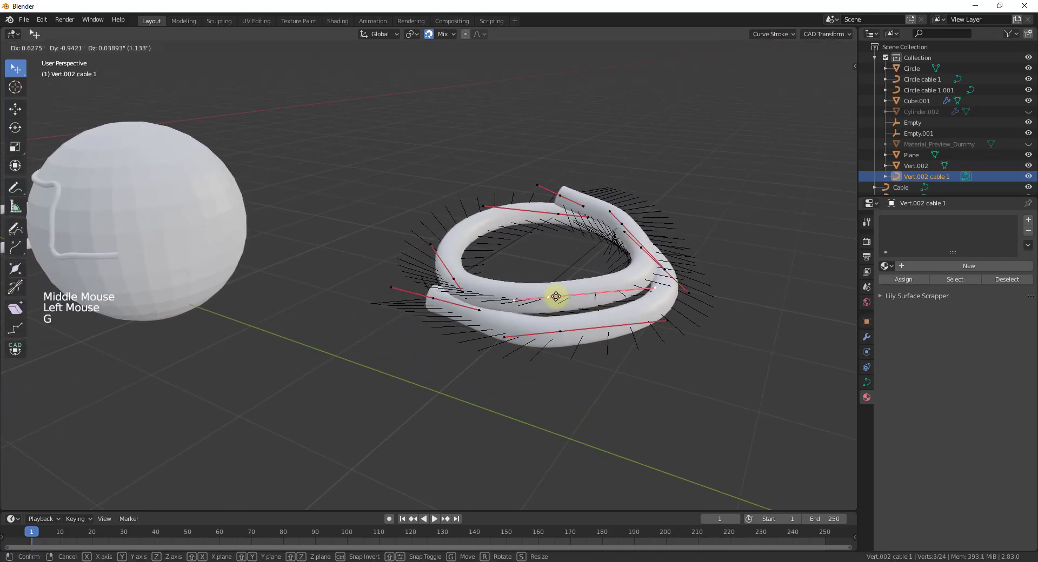
{"action": "left_click", "coordinate": [566, 299]}
{"action": "middle_click_drag", "start_coordinate": [566, 299], "coordinate": [471, 336]}
{"action": "middle_click_drag", "start_coordinate": [505, 283], "coordinate": [567, 302]}
{"action": "key", "text": "Tab"}
{"action": "scroll", "coordinate": [590, 271], "scroll_direction": "down", "scroll_amount": 5}
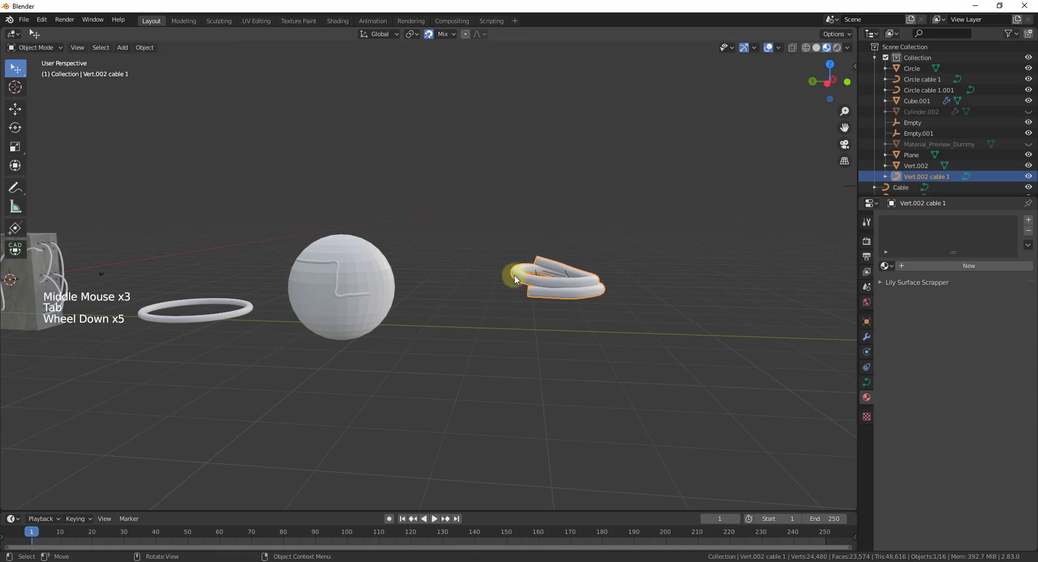
{"action": "middle_click_drag", "start_coordinate": [515, 280], "coordinate": [667, 310]}
{"action": "scroll", "coordinate": [498, 314], "scroll_direction": "up", "scroll_amount": 3}
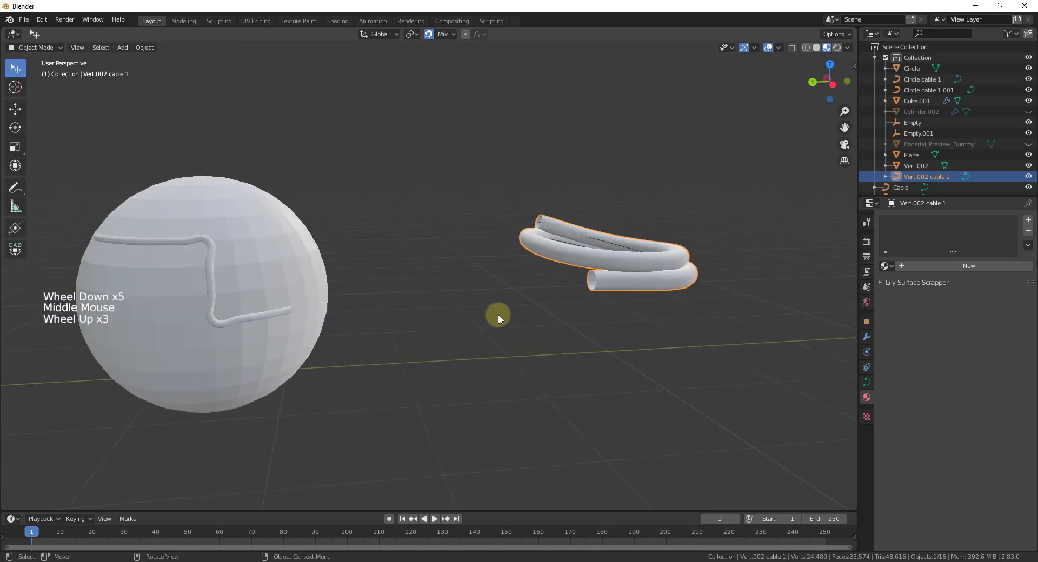
{"action": "middle_click_drag", "start_coordinate": [593, 280], "coordinate": [610, 282]}
{"action": "left_click", "coordinate": [619, 287]}
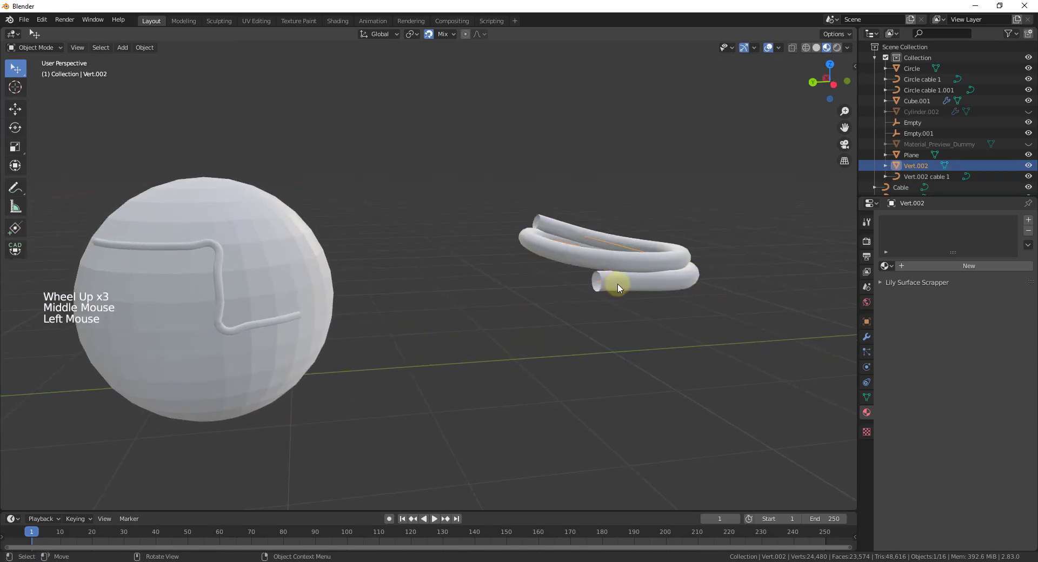
{"action": "left_click", "coordinate": [634, 286]}
{"action": "key", "text": "Tab"}
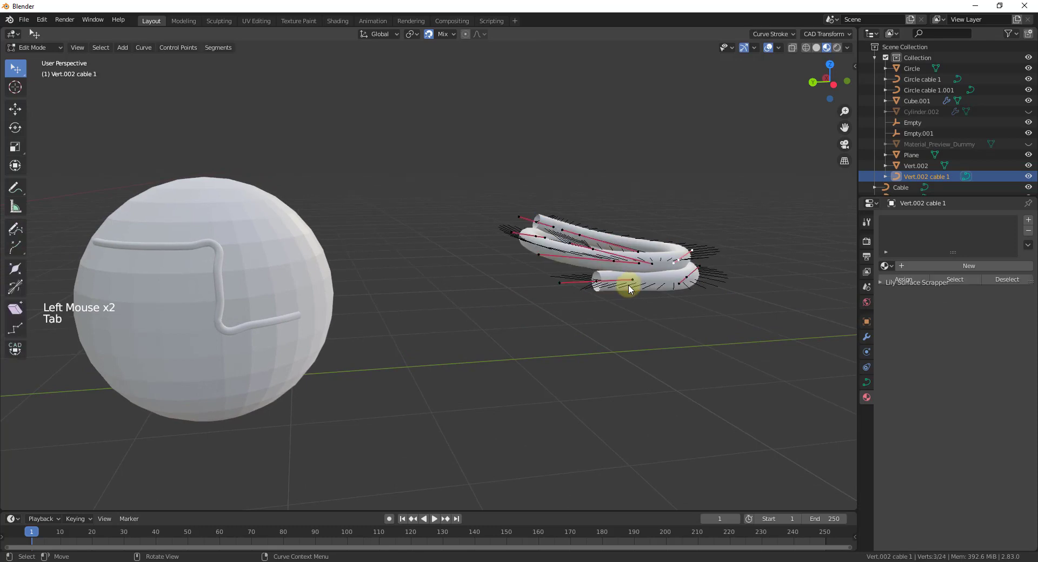
{"action": "left_click", "coordinate": [595, 282]}
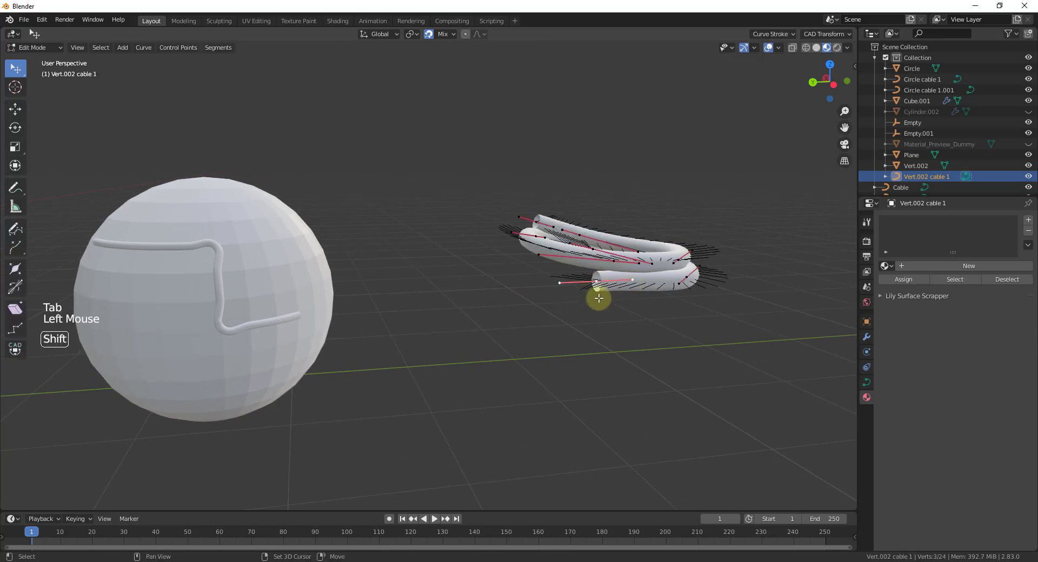
{"action": "key", "text": "shift+a"}
{"action": "mouse_move", "coordinate": [557, 372]}
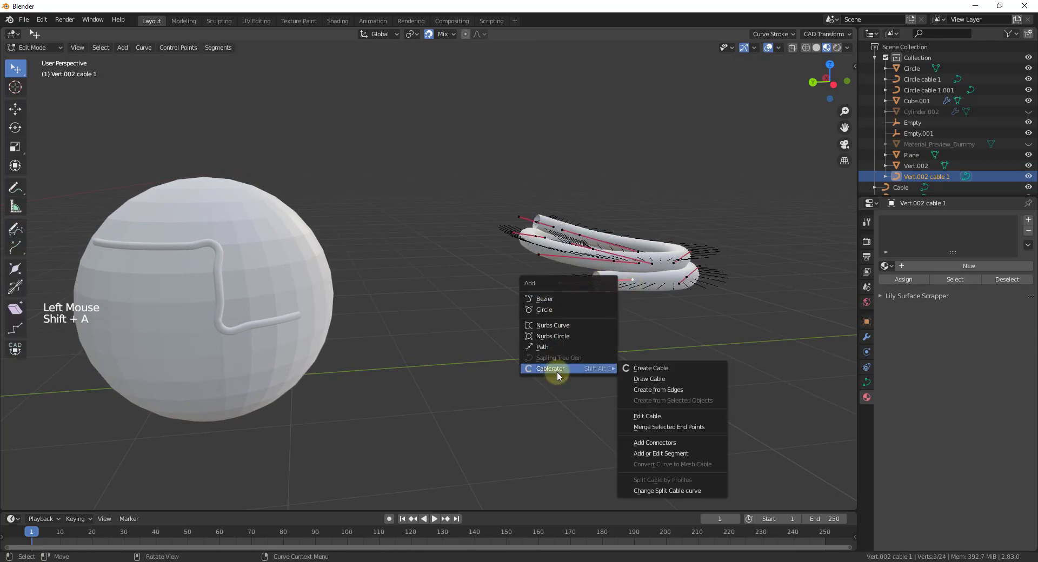
{"action": "left_click", "coordinate": [649, 367]}
{"action": "middle_click_drag", "start_coordinate": [591, 282], "coordinate": [216, 325]}
{"action": "scroll", "coordinate": [332, 247], "scroll_direction": "up", "scroll_amount": 4}
{"action": "scroll", "coordinate": [332, 248], "scroll_direction": "up", "scroll_amount": 5}
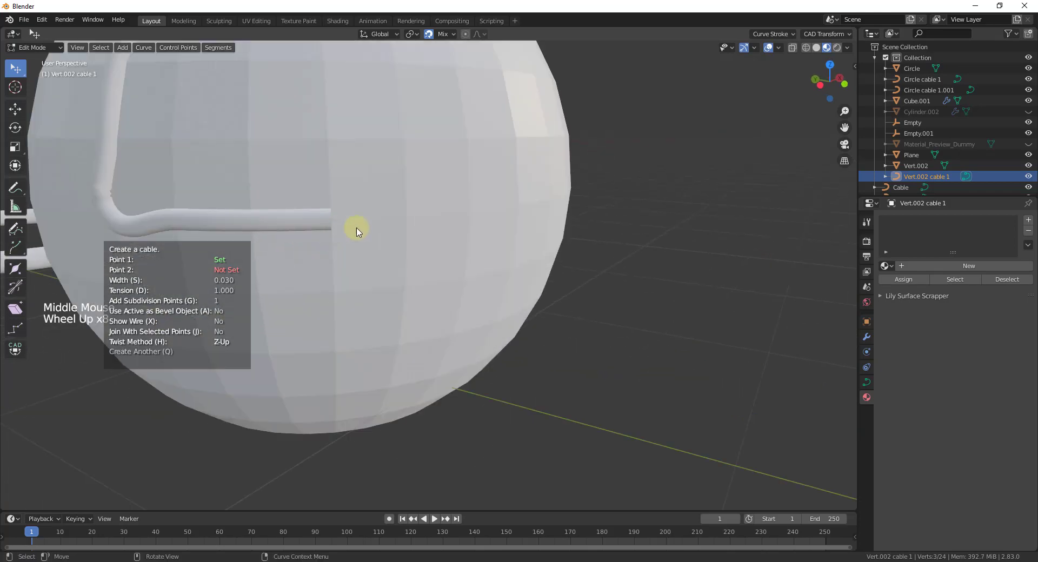
{"action": "middle_click_drag", "start_coordinate": [354, 227], "coordinate": [584, 166]}
{"action": "scroll", "coordinate": [570, 187], "scroll_direction": "up", "scroll_amount": 7}
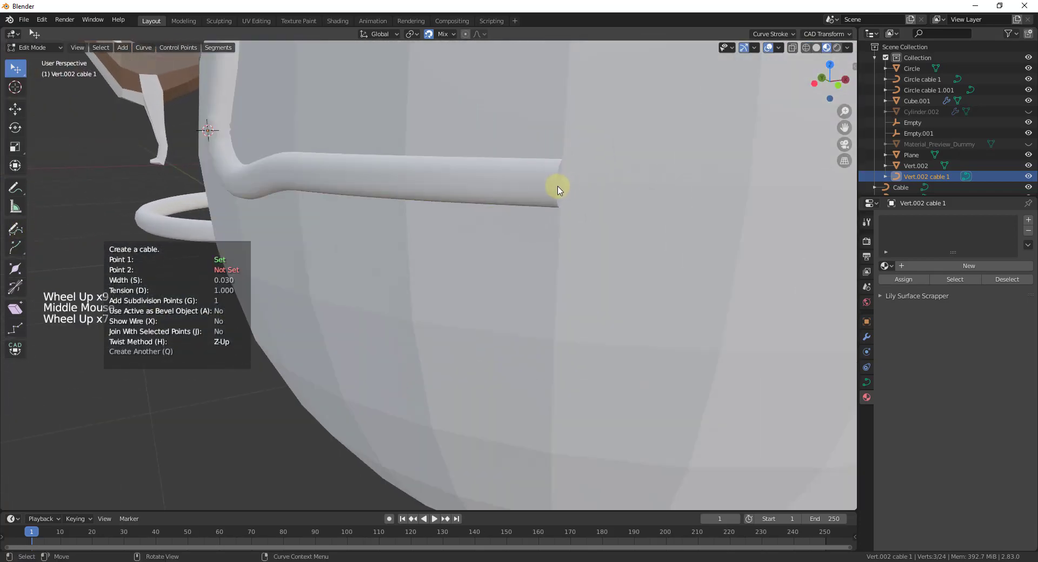
{"action": "left_click", "coordinate": [570, 186]}
{"action": "scroll", "coordinate": [595, 240], "scroll_direction": "down", "scroll_amount": 11}
{"action": "scroll", "coordinate": [595, 254], "scroll_direction": "down", "scroll_amount": 4}
{"action": "middle_click_drag", "start_coordinate": [627, 265], "coordinate": [795, 308]}
{"action": "scroll", "coordinate": [757, 305], "scroll_direction": "down", "scroll_amount": 5}
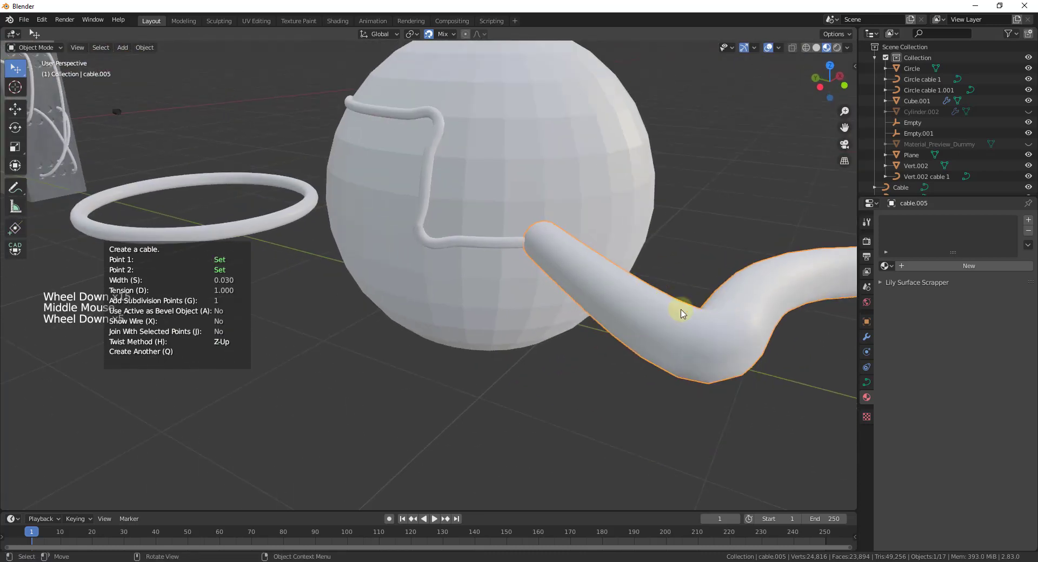
{"action": "key", "text": "Escape"}
Select the sphere's cable together with the coiled cable and enter Edit Mode on both
{"action": "scroll", "coordinate": [595, 270], "scroll_direction": "down", "scroll_amount": 5}
{"action": "middle_click_drag", "start_coordinate": [626, 261], "coordinate": [806, 249]}
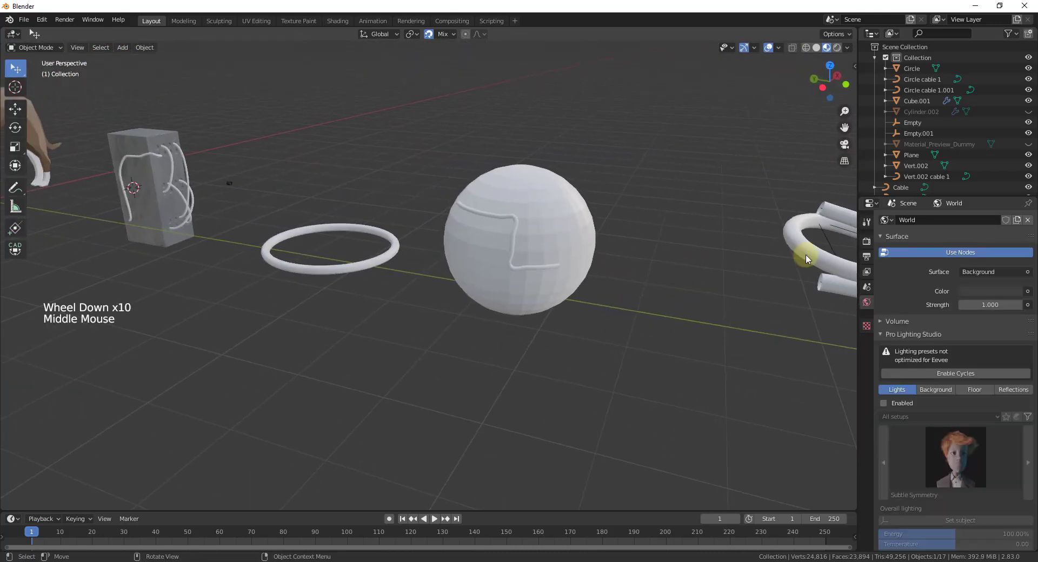
{"action": "left_click", "coordinate": [514, 268]}
{"action": "left_click", "coordinate": [514, 268], "text": "shift"}
{"action": "middle_click_drag", "start_coordinate": [514, 269], "coordinate": [616, 251]}
{"action": "key", "text": "Tab"}
Select the lower end point of the sphere's cable and the coiled cable's near end point, and create a cable between them
{"action": "scroll", "coordinate": [785, 268], "scroll_direction": "up", "scroll_amount": 2}
{"action": "middle_click_drag", "start_coordinate": [479, 281], "coordinate": [389, 280]}
{"action": "left_click", "coordinate": [389, 281]}
{"action": "scroll", "coordinate": [401, 268], "scroll_direction": "down", "scroll_amount": 4}
{"action": "scroll", "coordinate": [568, 297], "scroll_direction": "down", "scroll_amount": 1}
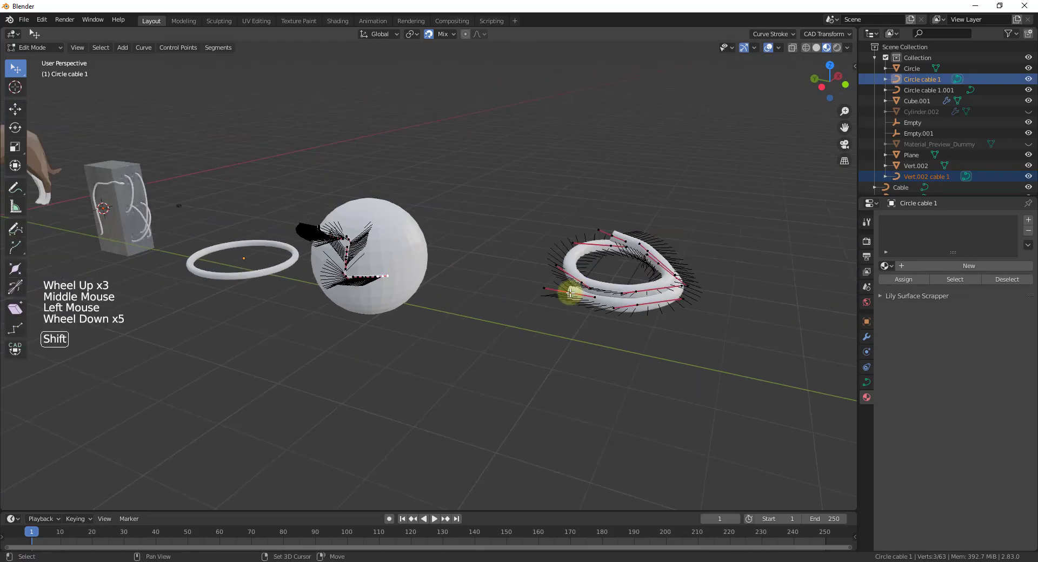
{"action": "left_click", "coordinate": [568, 297], "text": "shift"}
{"action": "scroll", "coordinate": [550, 287], "scroll_direction": "up", "scroll_amount": 4}
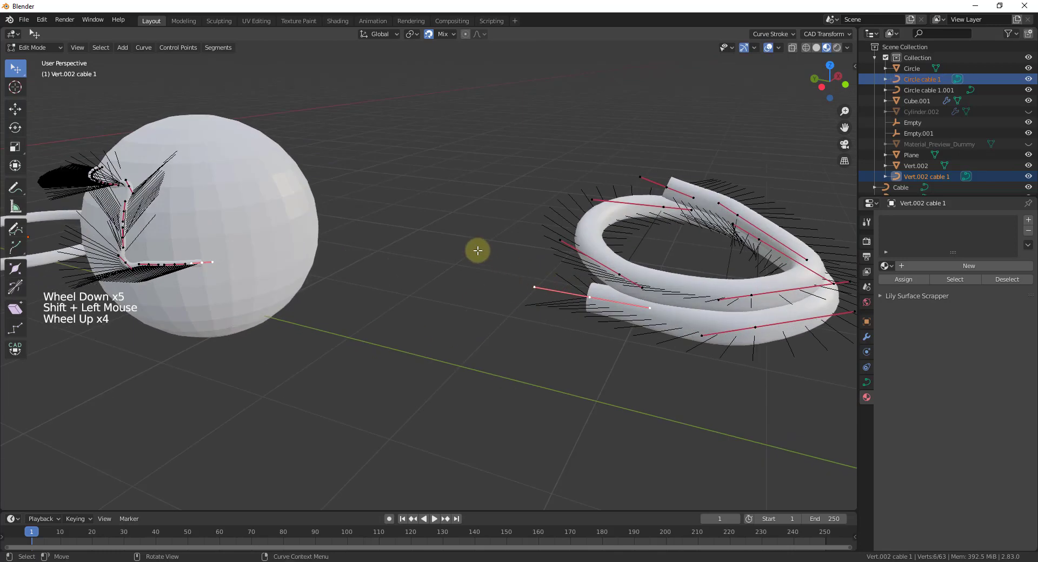
{"action": "key", "text": "shift+a"}
{"action": "mouse_move", "coordinate": [468, 250]}
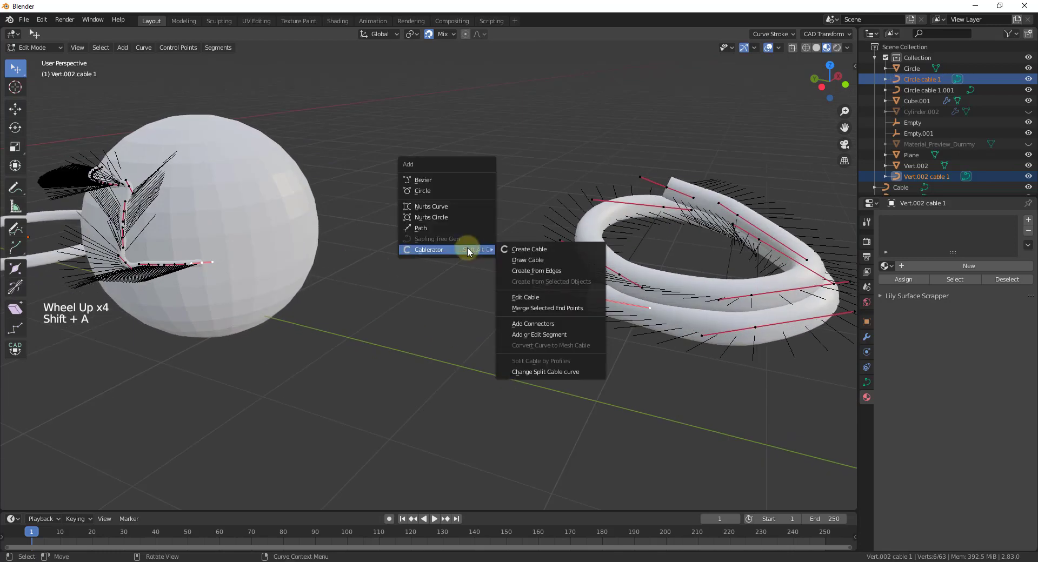
{"action": "left_click", "coordinate": [524, 251]}
{"action": "middle_click_drag", "start_coordinate": [438, 241], "coordinate": [465, 469]}
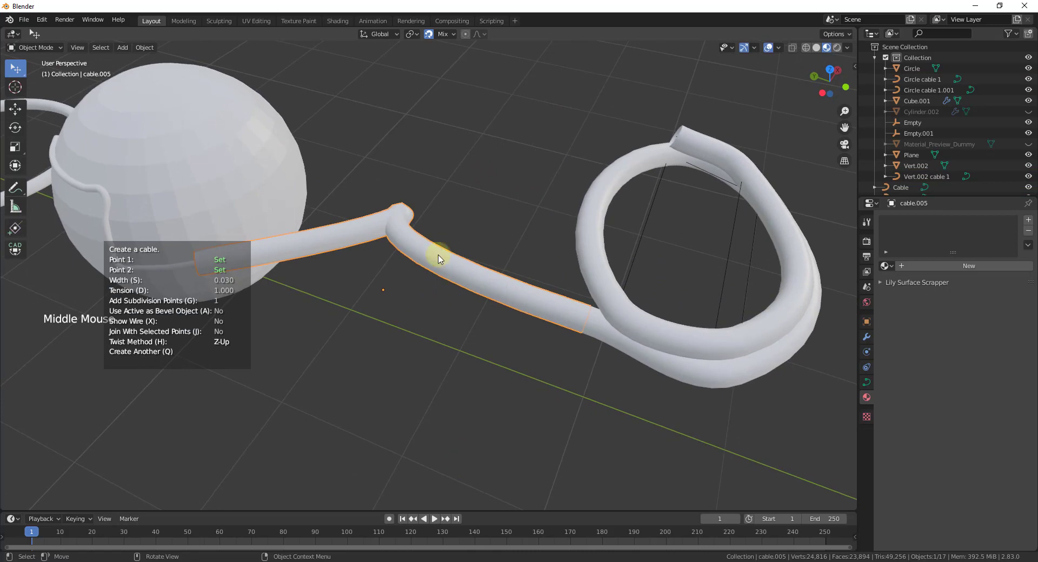
Set the connecting cable's width to 0.012 and its tension to 0.500, and confirm it
{"action": "scroll", "coordinate": [436, 259], "scroll_direction": "down", "scroll_amount": 3}
{"action": "scroll", "coordinate": [429, 258], "scroll_direction": "down", "scroll_amount": 1}
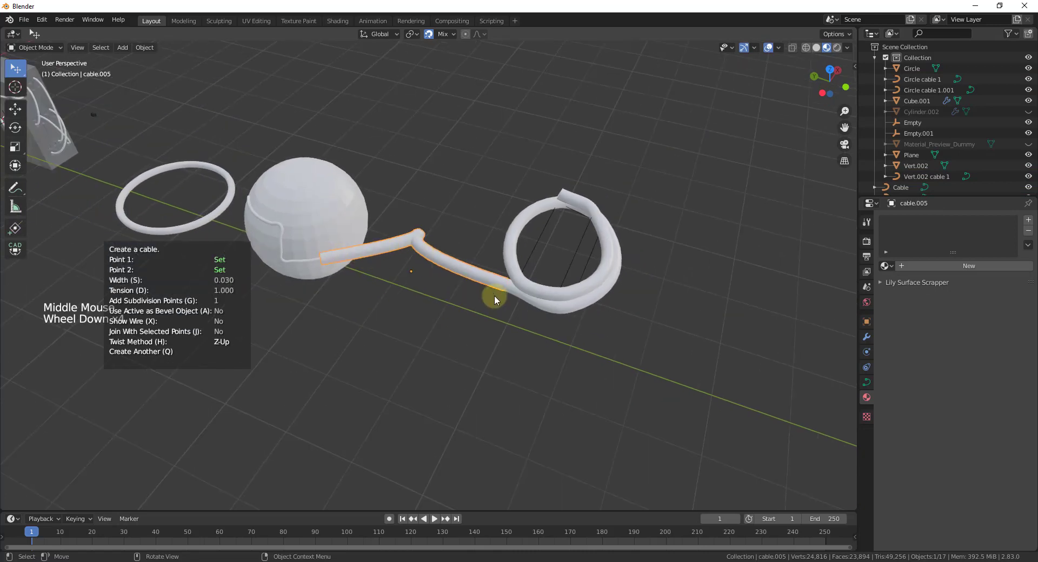
{"action": "key", "text": "s"}
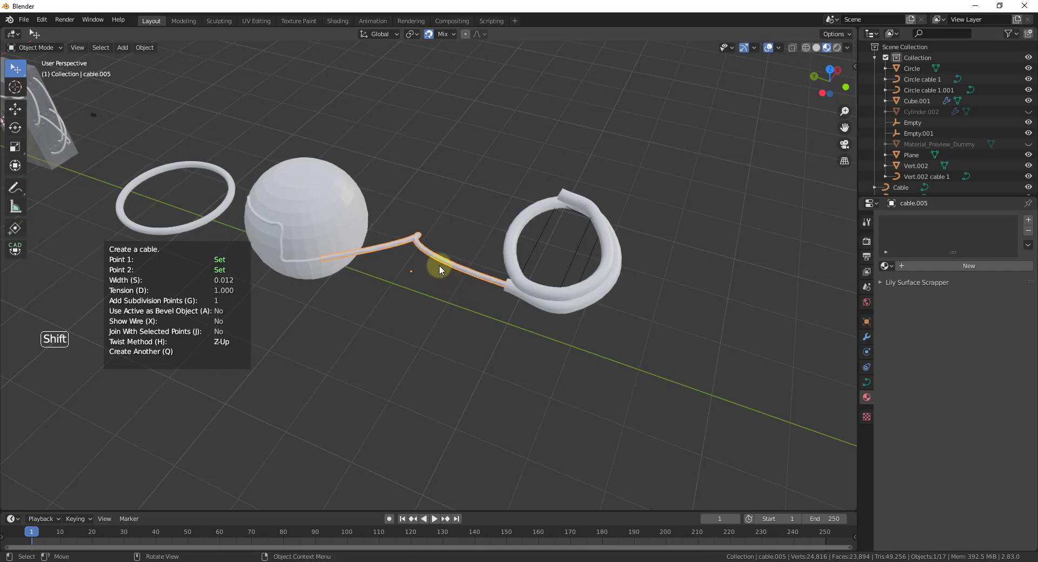
{"action": "scroll", "coordinate": [393, 258], "scroll_direction": "up", "scroll_amount": 2}
{"action": "scroll", "coordinate": [394, 258], "scroll_direction": "down", "scroll_amount": 2}
{"action": "key", "text": "d"}
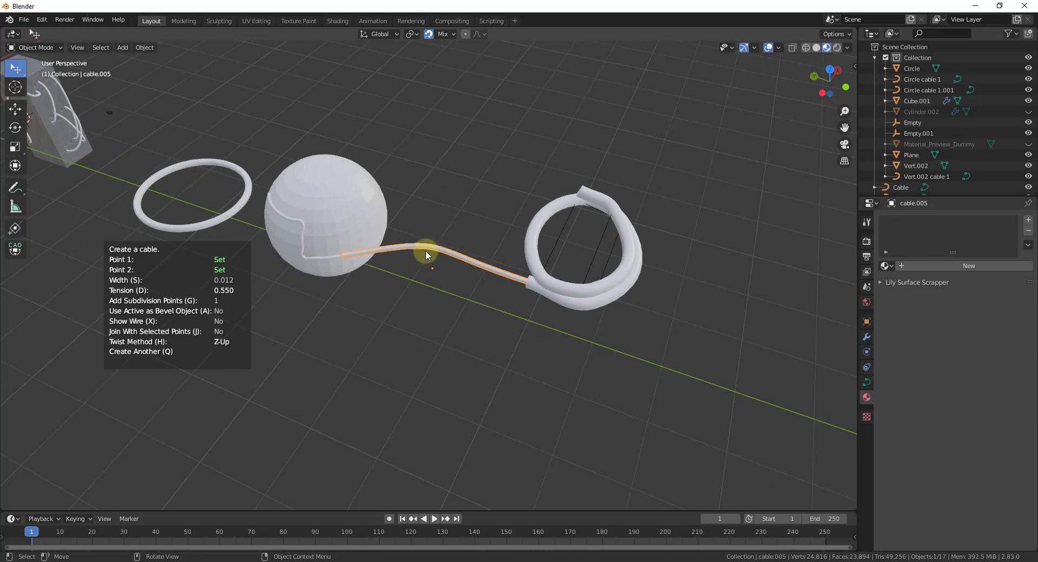
{"action": "scroll", "coordinate": [505, 245], "scroll_direction": "up", "scroll_amount": 2}
{"action": "middle_click_drag", "start_coordinate": [505, 245], "coordinate": [275, 270]}
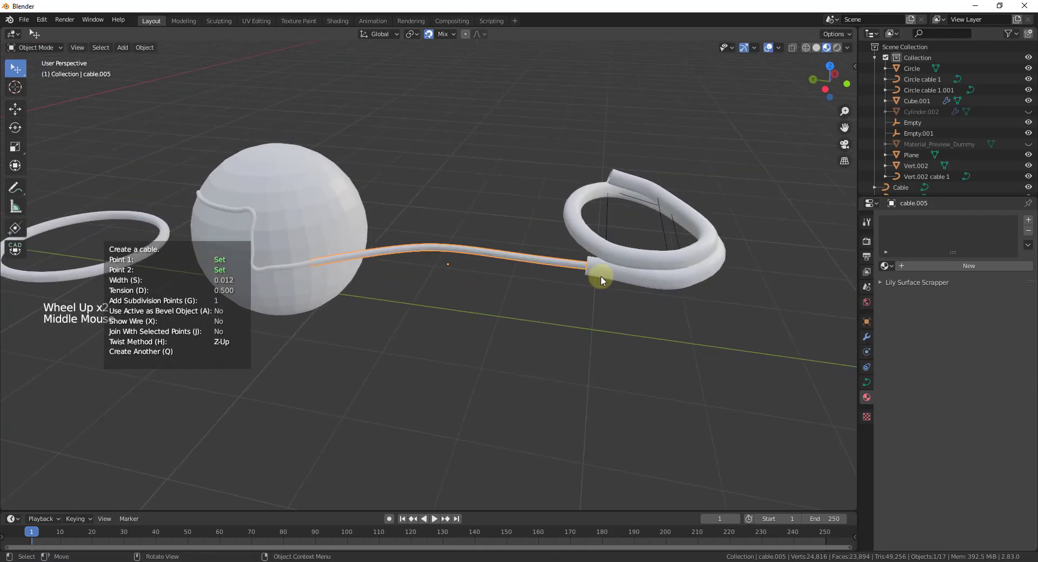
{"action": "scroll", "coordinate": [508, 286], "scroll_direction": "down", "scroll_amount": 9}
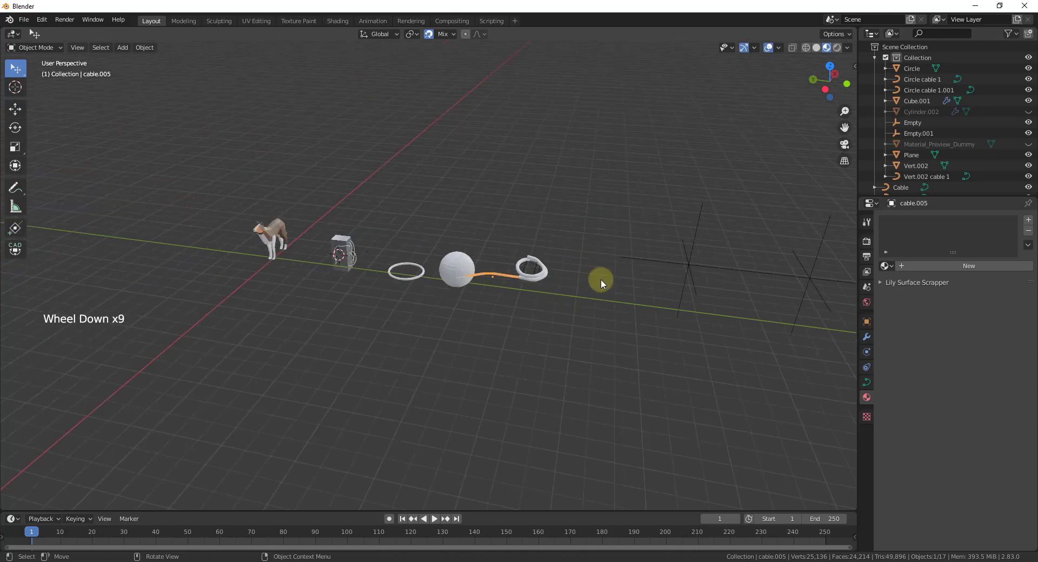
{"action": "key", "text": "Tab"}
{"action": "key", "text": "Tab"}
Select the two empties, Empty and Empty.001, and create a cable from the selected objects
{"action": "middle_click_drag", "start_coordinate": [492, 286], "coordinate": [567, 268]}
{"action": "middle_click_drag", "start_coordinate": [568, 268], "coordinate": [638, 247], "text": "shift"}
{"action": "scroll", "coordinate": [403, 246], "scroll_direction": "up", "scroll_amount": 3}
{"action": "left_click", "coordinate": [284, 235]}
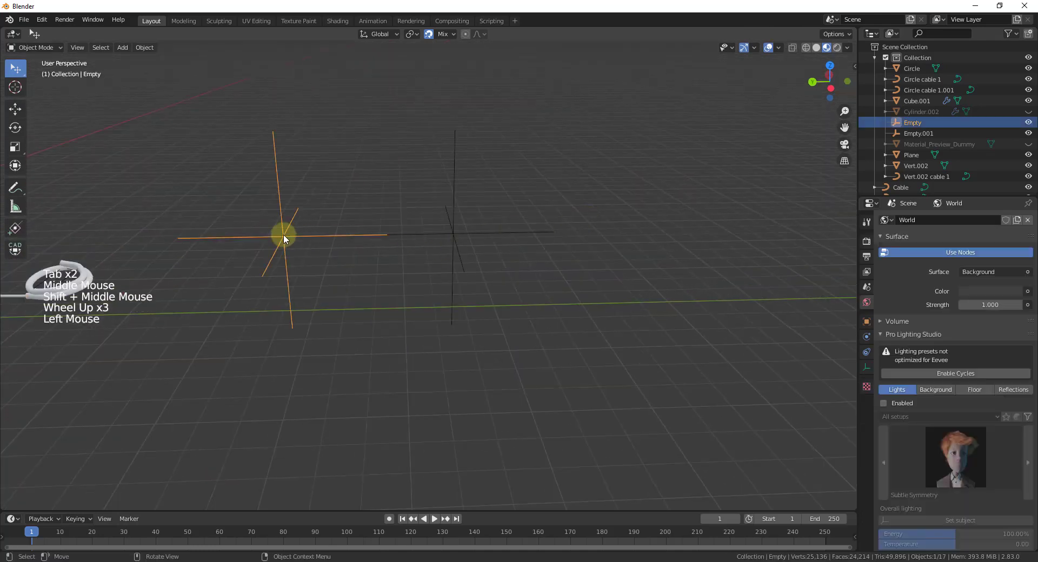
{"action": "left_click", "coordinate": [450, 232], "text": "shift"}
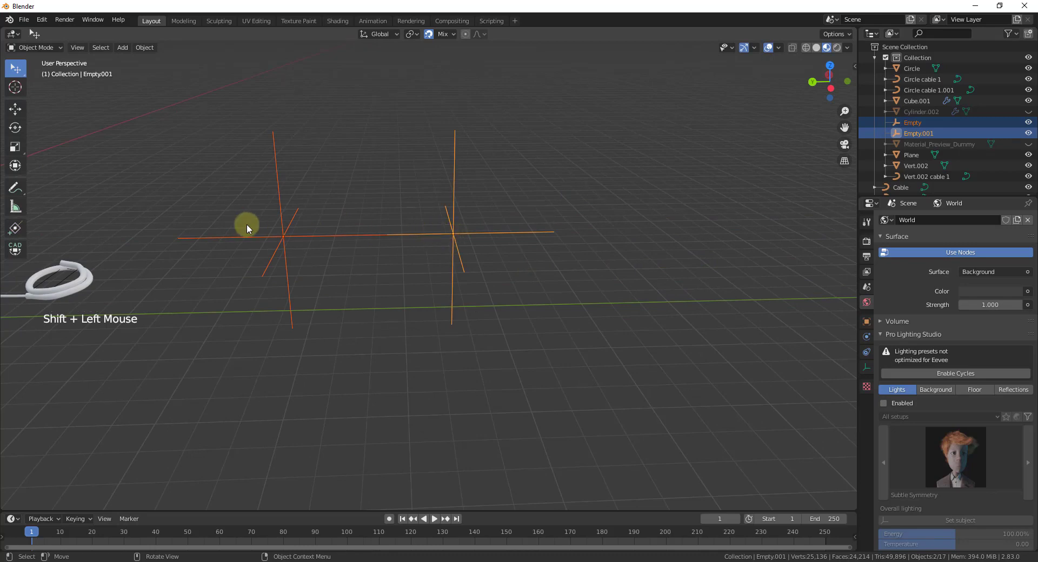
{"action": "key", "text": "shift+alt+c"}
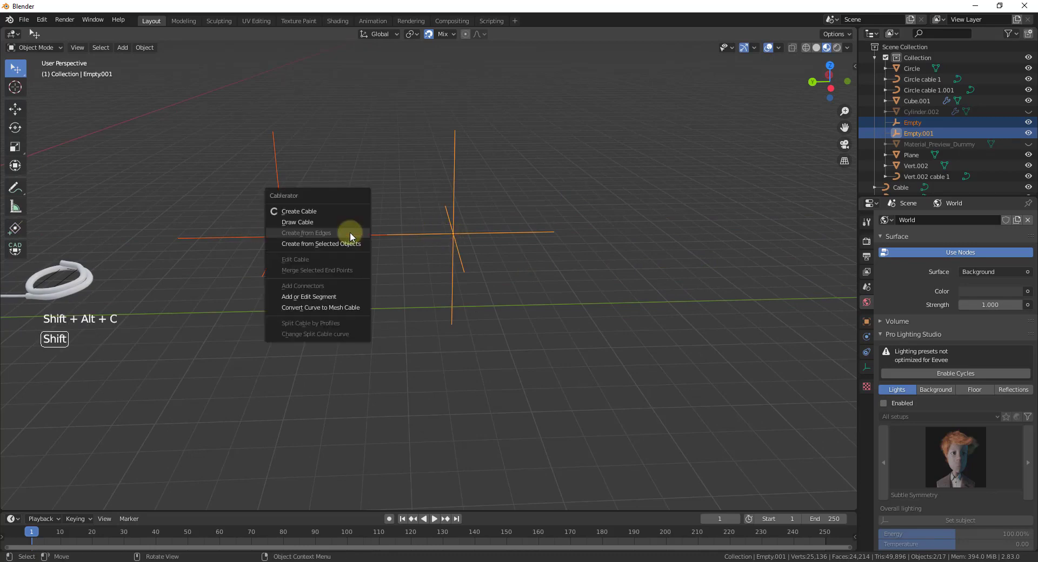
{"action": "left_click", "coordinate": [333, 244]}
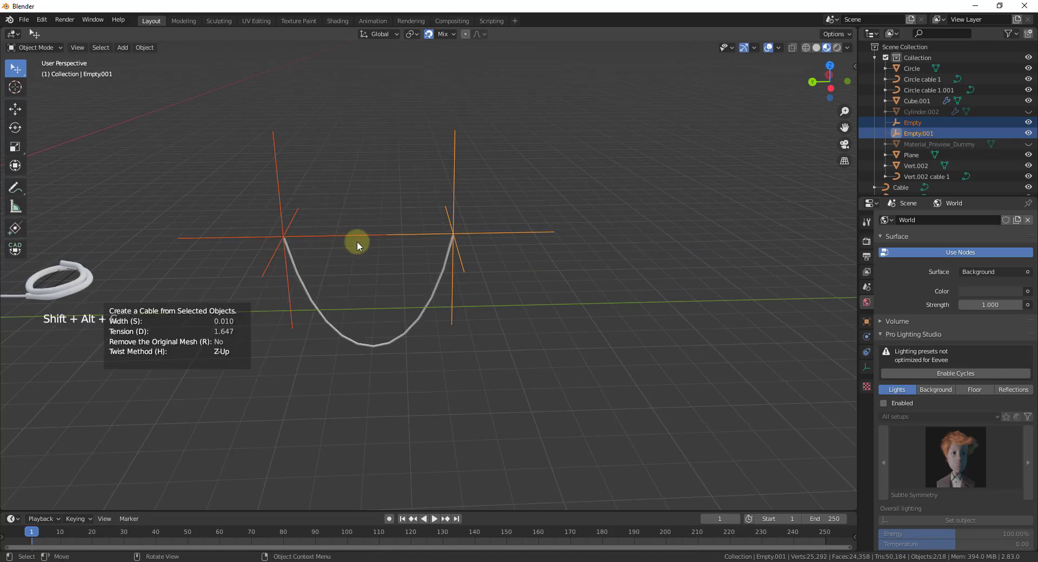
Set the tension of the cable hanging between the empties to 0.997 and its width to 0.038, and confirm it
{"action": "key", "text": "d"}
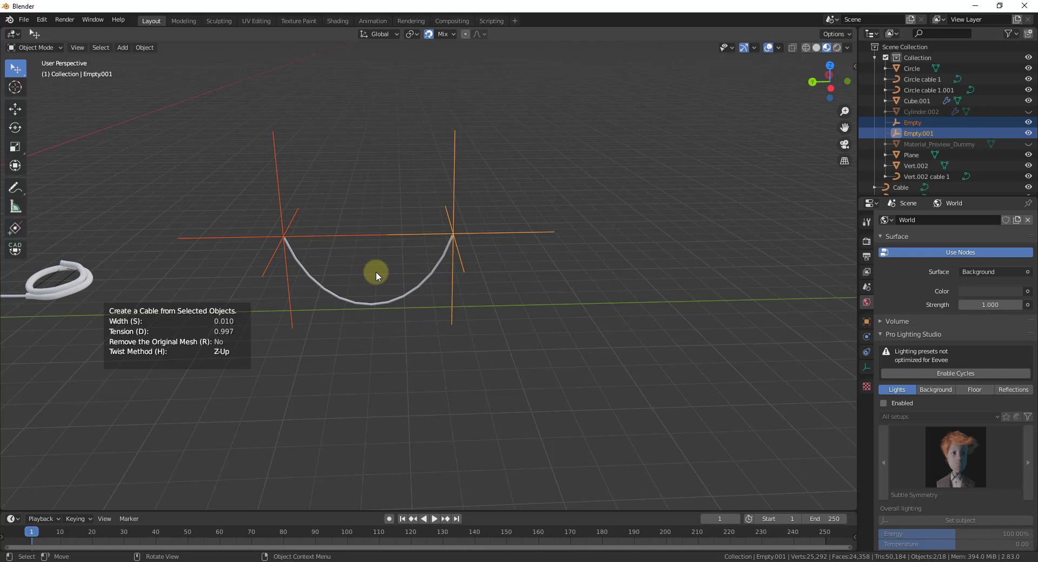
{"action": "key", "text": "s"}
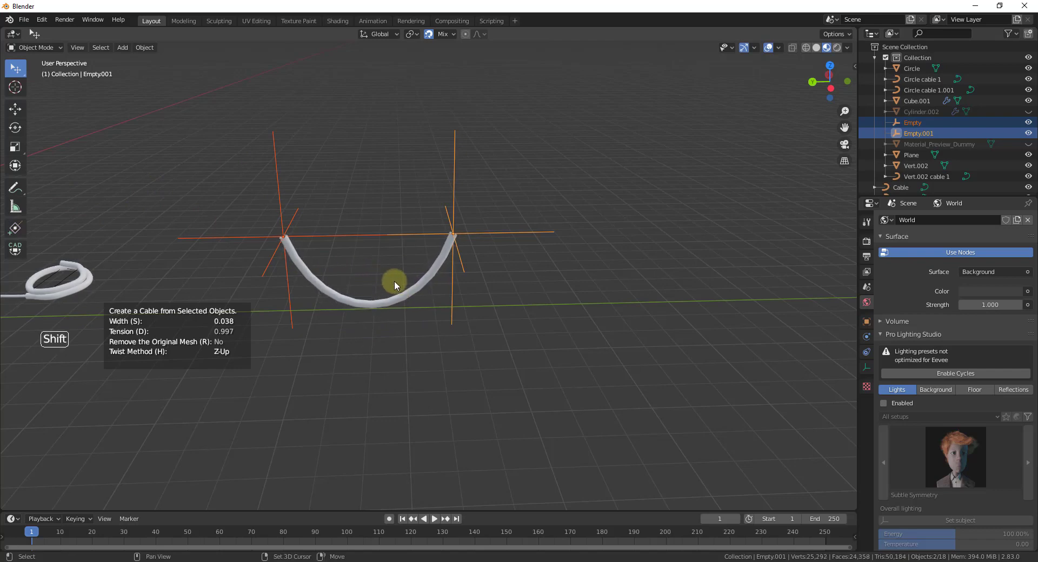
{"action": "left_click", "coordinate": [394, 281]}
{"action": "scroll", "coordinate": [508, 285], "scroll_direction": "down", "scroll_amount": 4}
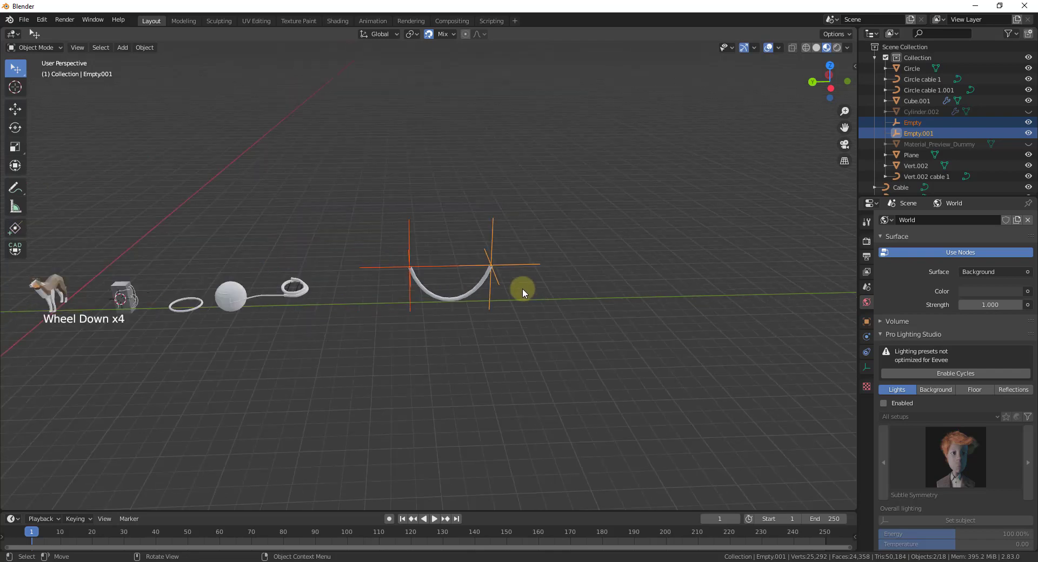
Switch to the Cablerator documentation in the browser, review the Creating Cables page and play the Draw Cable demo video briefly
{"action": "key", "text": "Tab"}
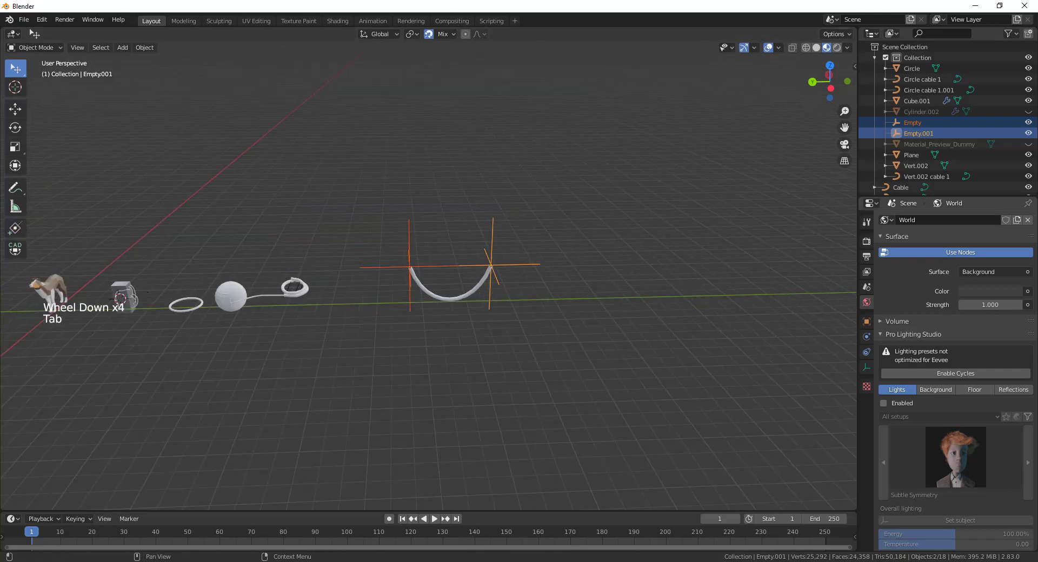
{"action": "scroll", "coordinate": [635, 265], "scroll_direction": "down", "scroll_amount": 1}
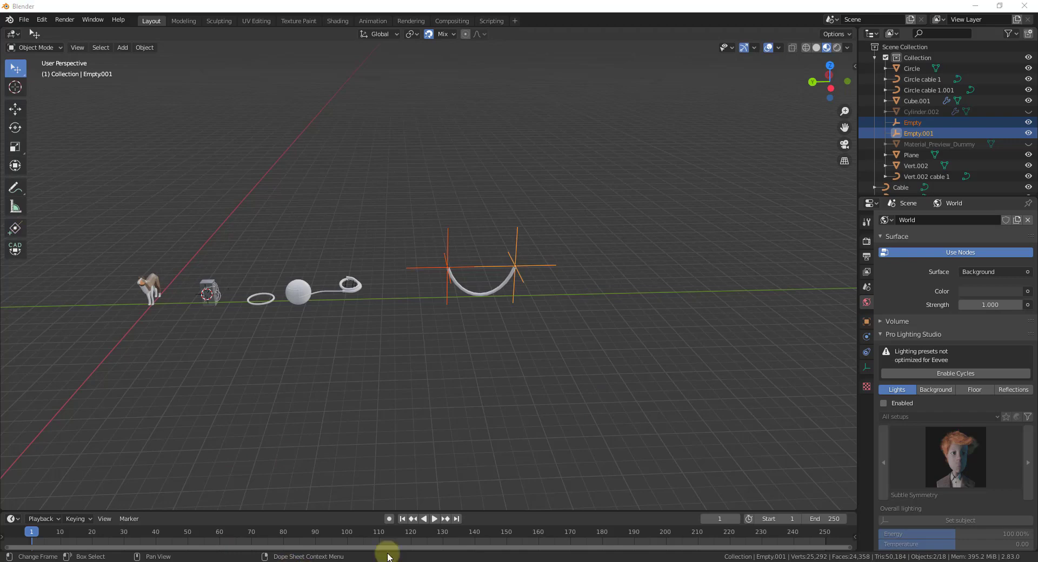
{"action": "left_click_drag", "start_coordinate": [1037, 163], "coordinate": [730, 16]}
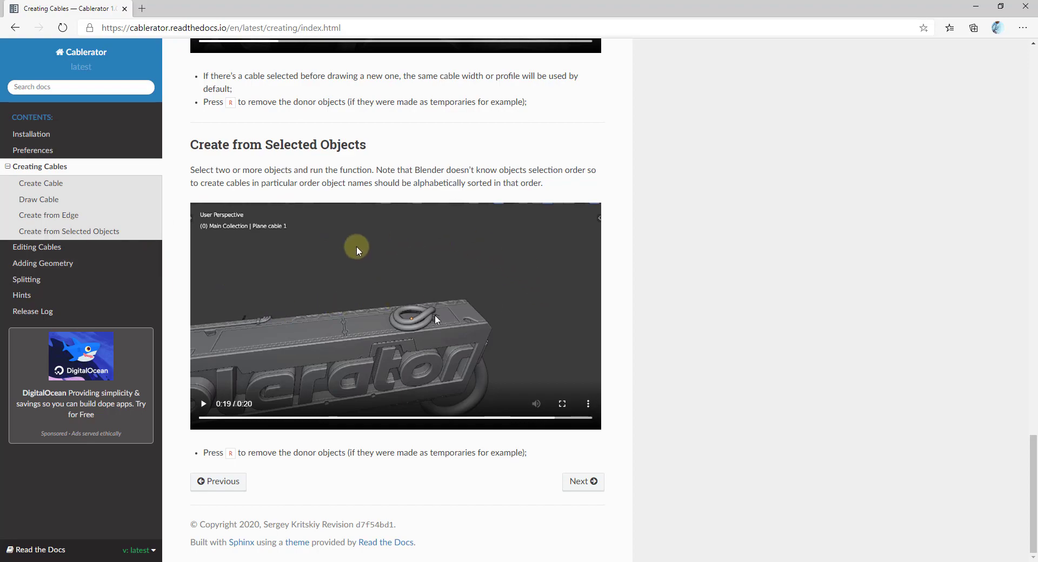
{"action": "scroll", "coordinate": [378, 302], "scroll_direction": "up", "scroll_amount": 9}
{"action": "scroll", "coordinate": [399, 276], "scroll_direction": "down", "scroll_amount": 3}
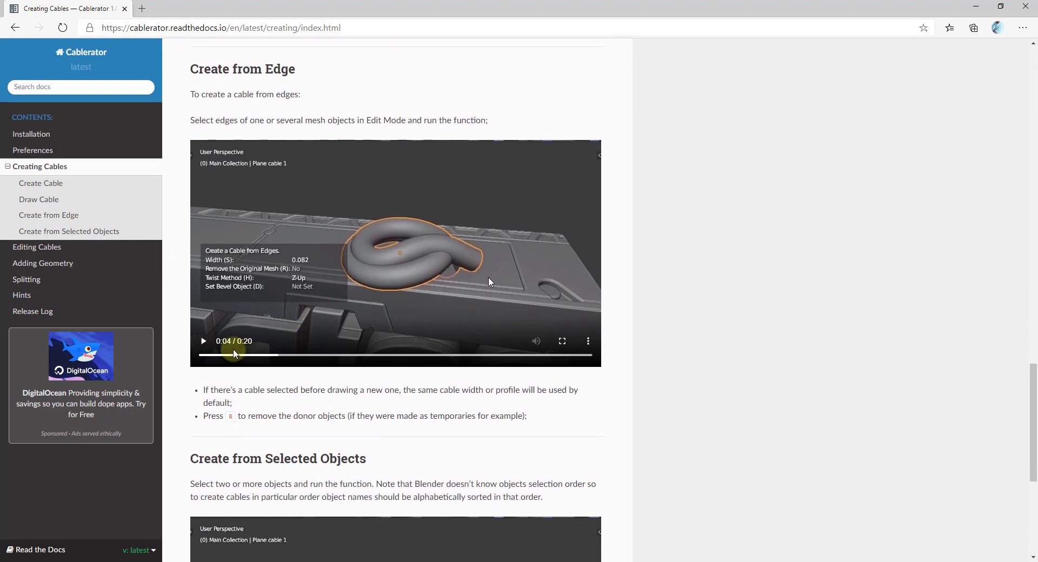
{"action": "scroll", "coordinate": [276, 271], "scroll_direction": "up", "scroll_amount": 5}
{"action": "scroll", "coordinate": [276, 278], "scroll_direction": "up", "scroll_amount": 2}
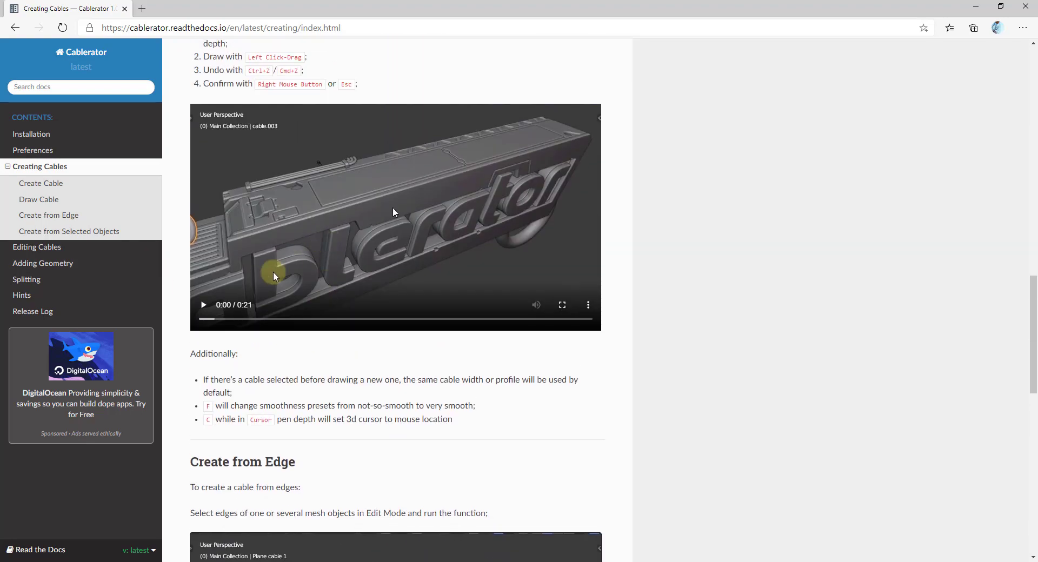
{"action": "left_click", "coordinate": [204, 306]}
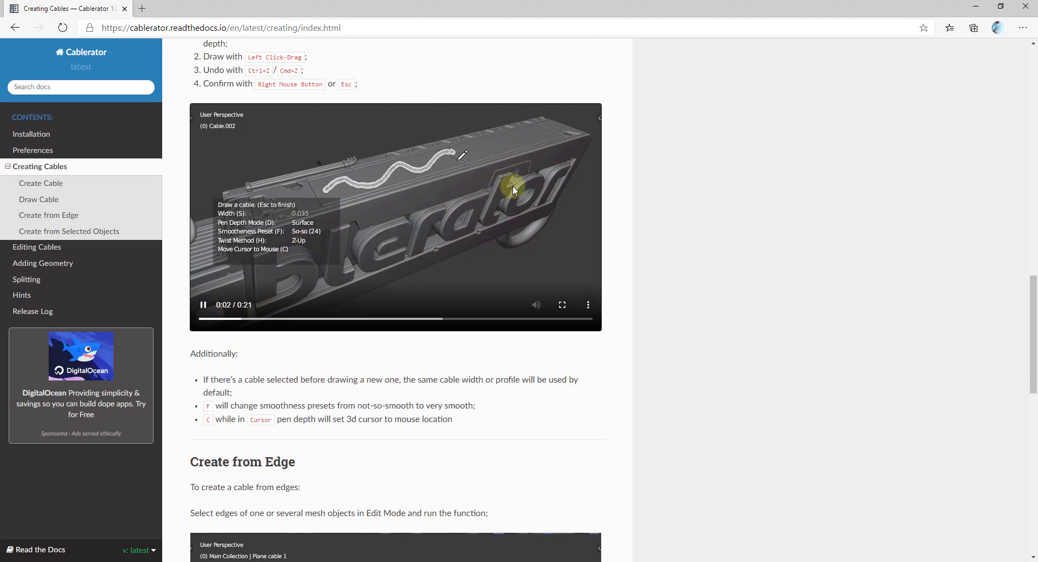
{"action": "left_click", "coordinate": [203, 306]}
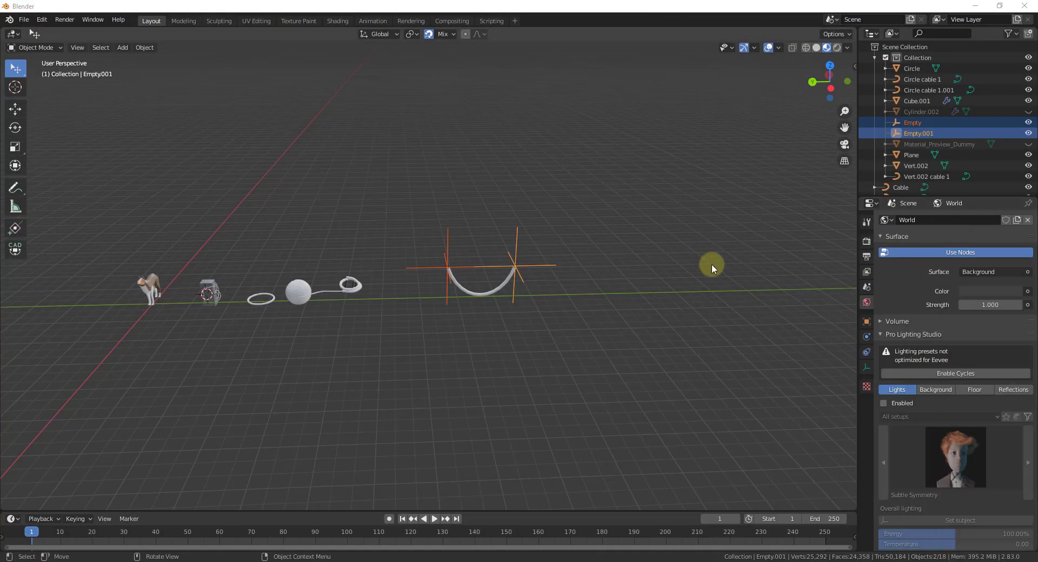
Examine the cables plugged into the holes of the stone block and the separate dark connector beside it
{"action": "scroll", "coordinate": [280, 290], "scroll_direction": "down", "scroll_amount": 4}
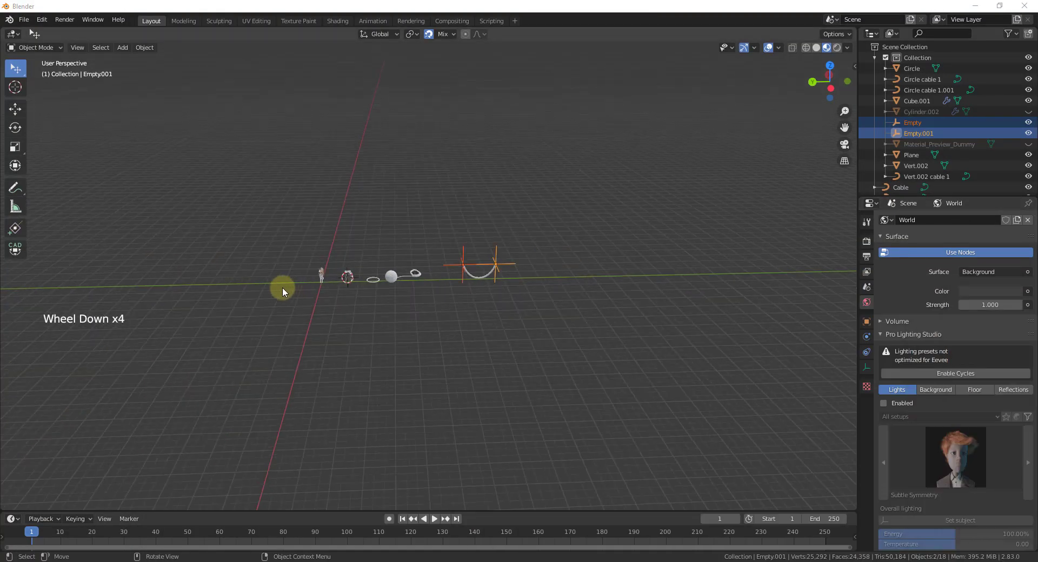
{"action": "scroll", "coordinate": [472, 282], "scroll_direction": "up", "scroll_amount": 4}
{"action": "scroll", "coordinate": [373, 241], "scroll_direction": "up", "scroll_amount": 14}
{"action": "middle_click_drag", "start_coordinate": [374, 241], "coordinate": [346, 271]}
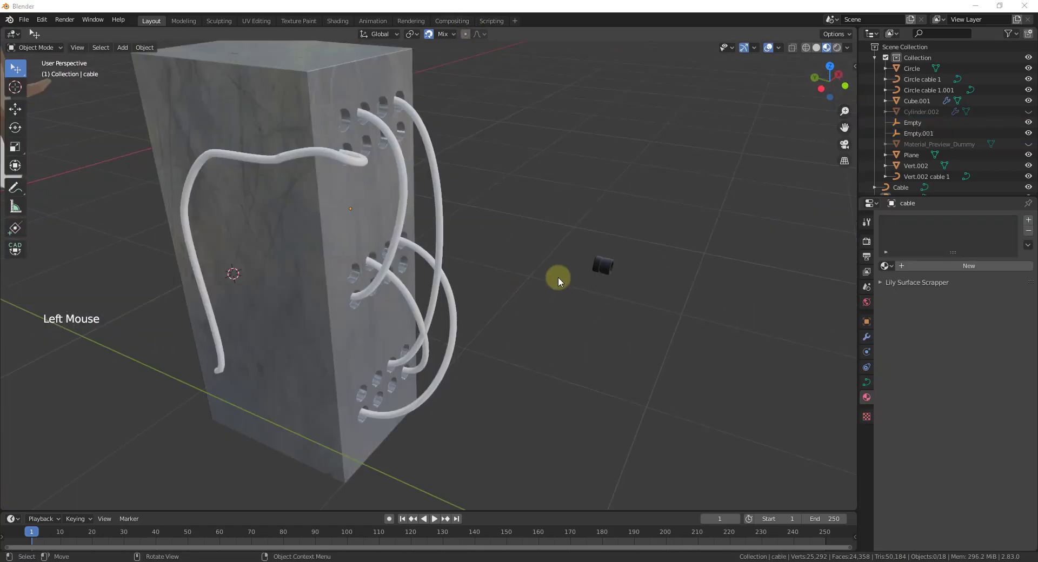
{"action": "scroll", "coordinate": [559, 265], "scroll_direction": "up", "scroll_amount": 2}
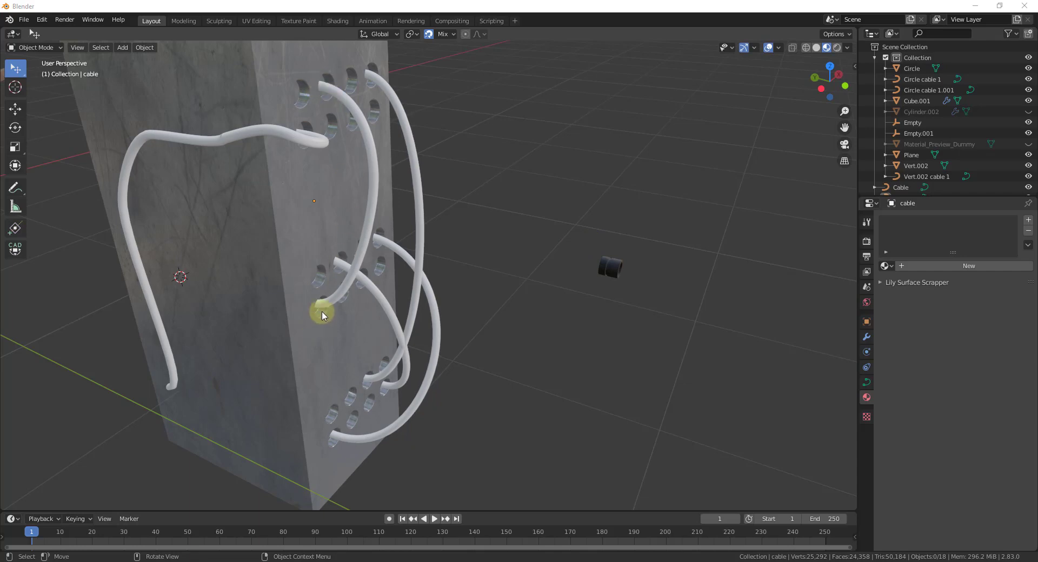
{"action": "scroll", "coordinate": [317, 84], "scroll_direction": "up", "scroll_amount": 4}
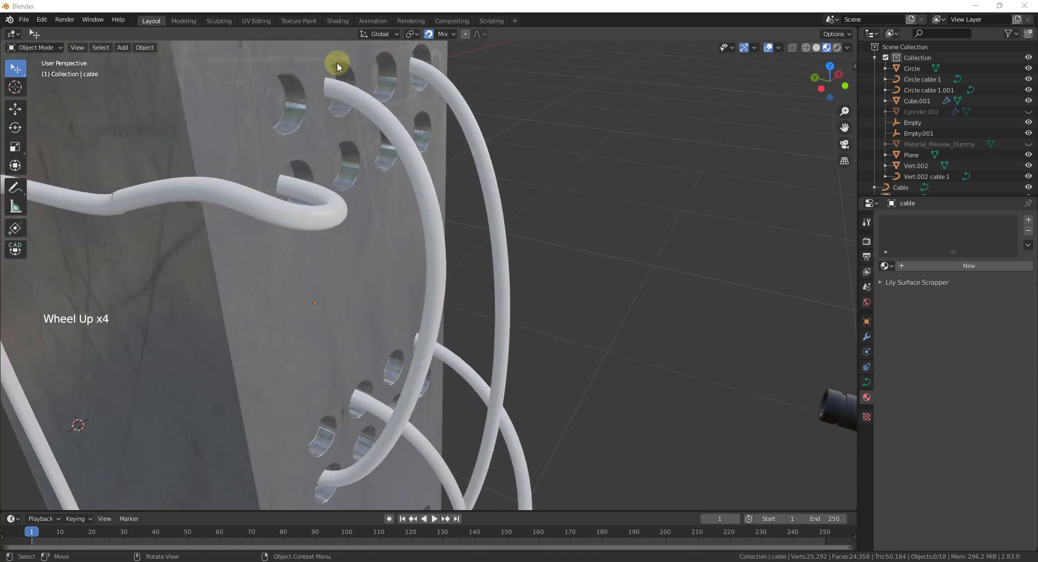
{"action": "scroll", "coordinate": [336, 69], "scroll_direction": "down", "scroll_amount": 3}
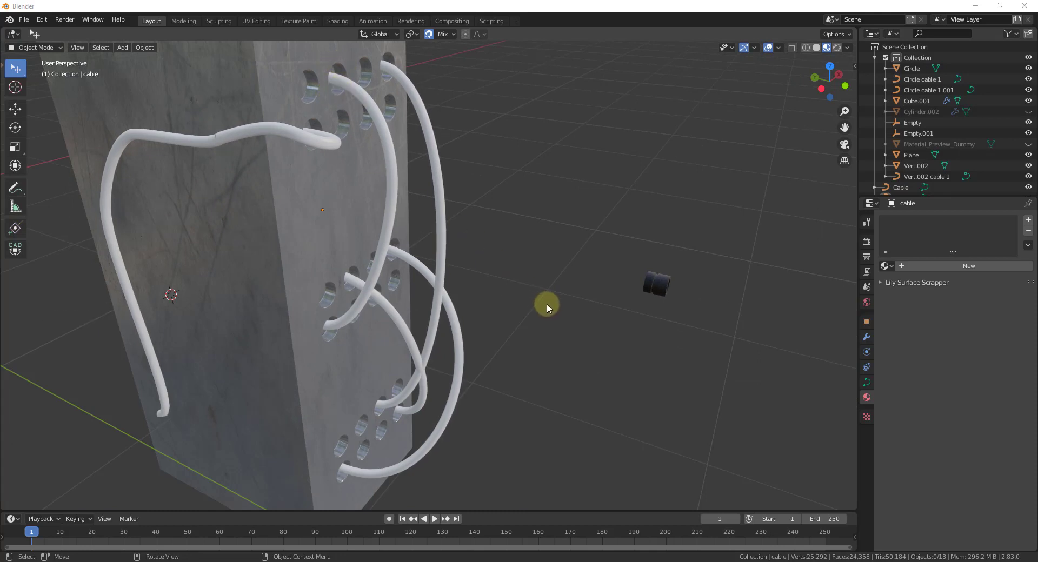
{"action": "scroll", "coordinate": [514, 297], "scroll_direction": "down", "scroll_amount": 2}
{"action": "scroll", "coordinate": [557, 254], "scroll_direction": "up", "scroll_amount": 2}
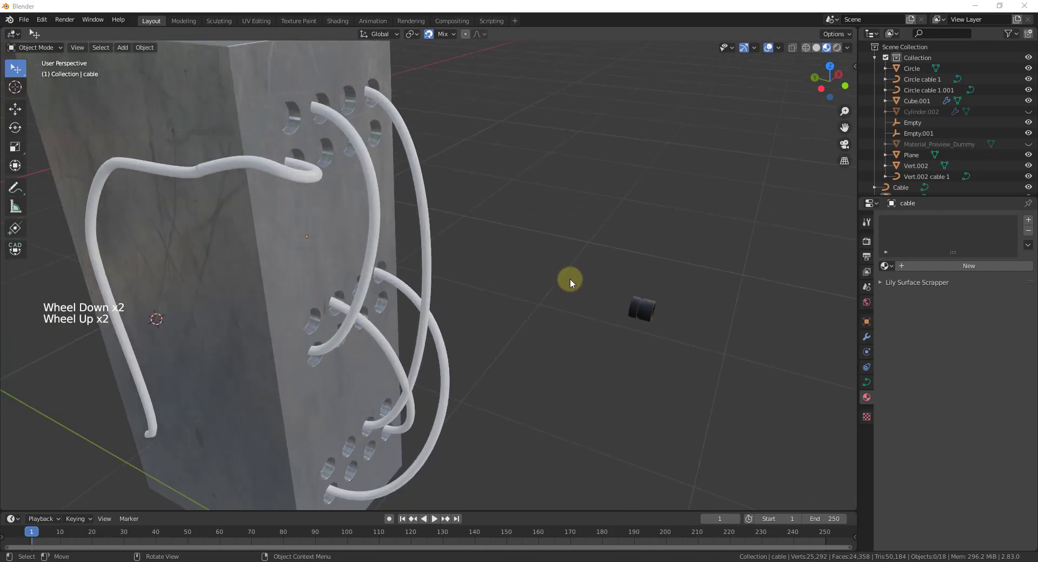
Select the dark cylindrical connector beside the block, plus the cable running from the second top-row hole to the middle holes
{"action": "left_click", "coordinate": [643, 312]}
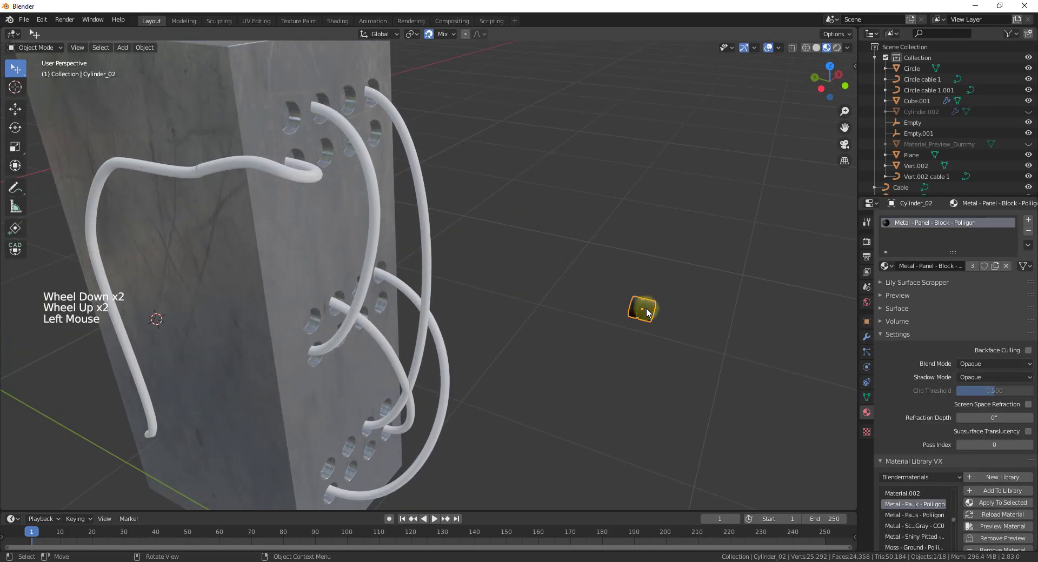
{"action": "scroll", "coordinate": [656, 311], "scroll_direction": "up", "scroll_amount": 7}
{"action": "middle_click_drag", "start_coordinate": [649, 303], "coordinate": [631, 291]}
{"action": "scroll", "coordinate": [616, 290], "scroll_direction": "down", "scroll_amount": 10}
{"action": "scroll", "coordinate": [542, 255], "scroll_direction": "up", "scroll_amount": 3}
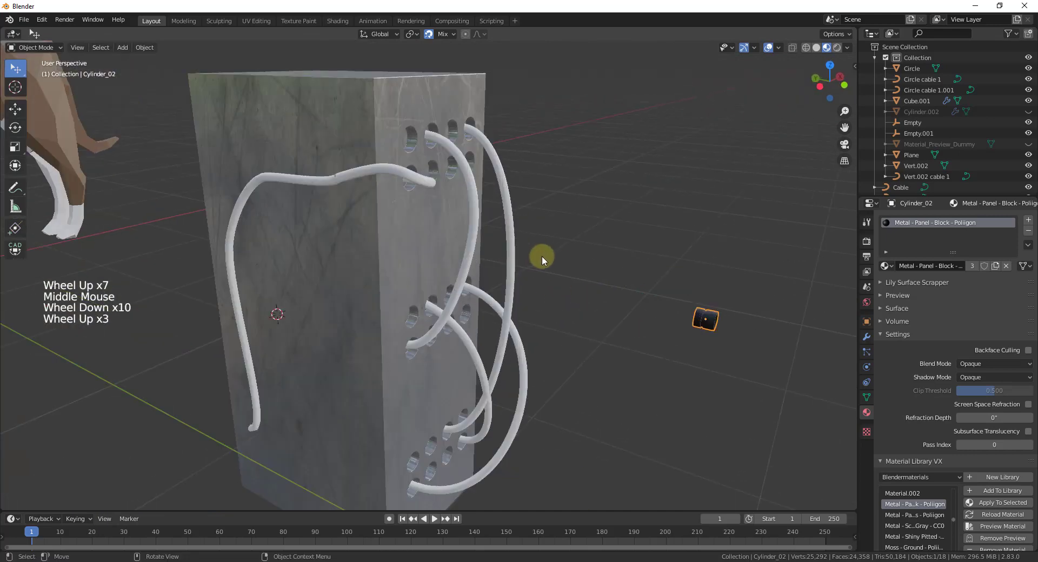
{"action": "left_click", "coordinate": [470, 228], "text": "shift"}
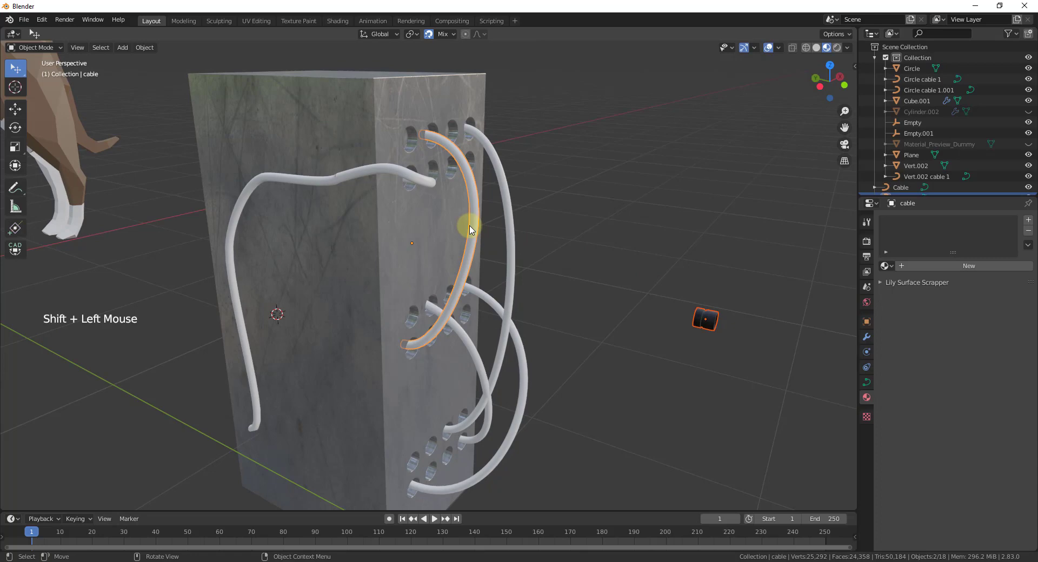
In Edit Mode, select both end points of this cable and add the connector to them with Cablerator's Add Connectors
{"action": "key", "text": "Tab"}
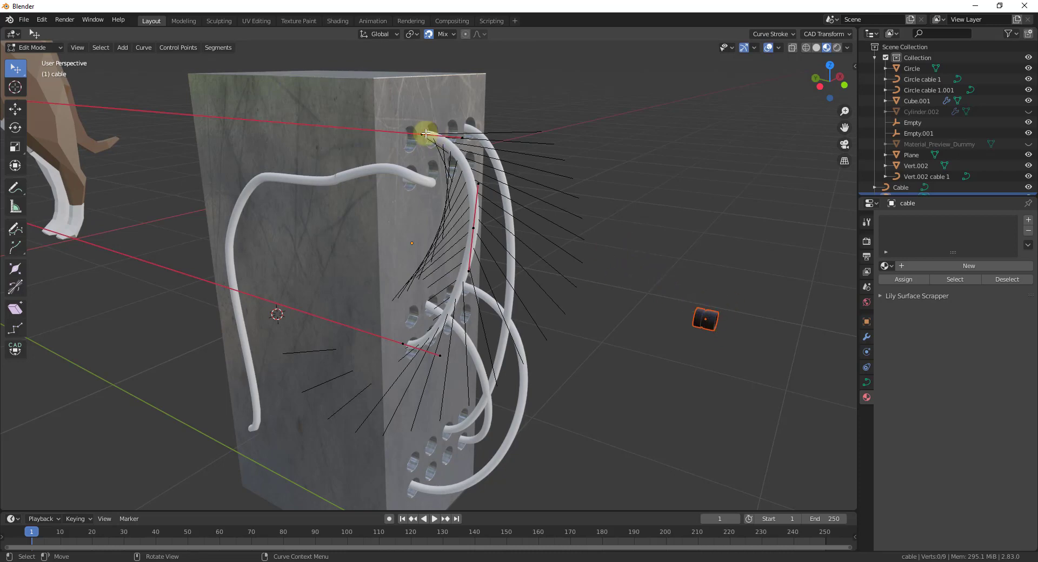
{"action": "left_click", "coordinate": [420, 134]}
{"action": "left_click", "coordinate": [402, 343], "text": "shift"}
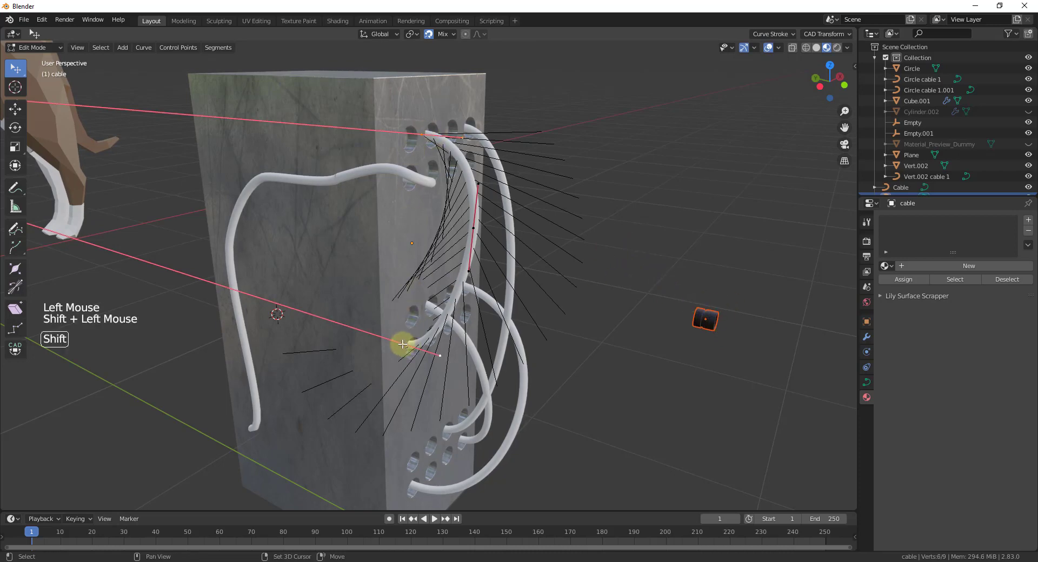
{"action": "key", "text": "shift+a"}
{"action": "mouse_move", "coordinate": [463, 338]}
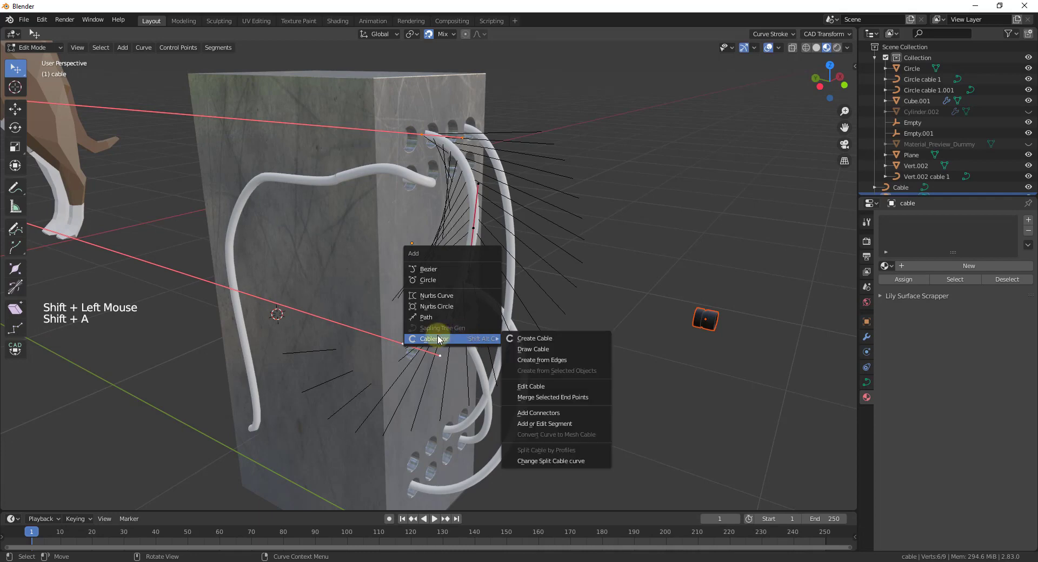
{"action": "left_click", "coordinate": [564, 412]}
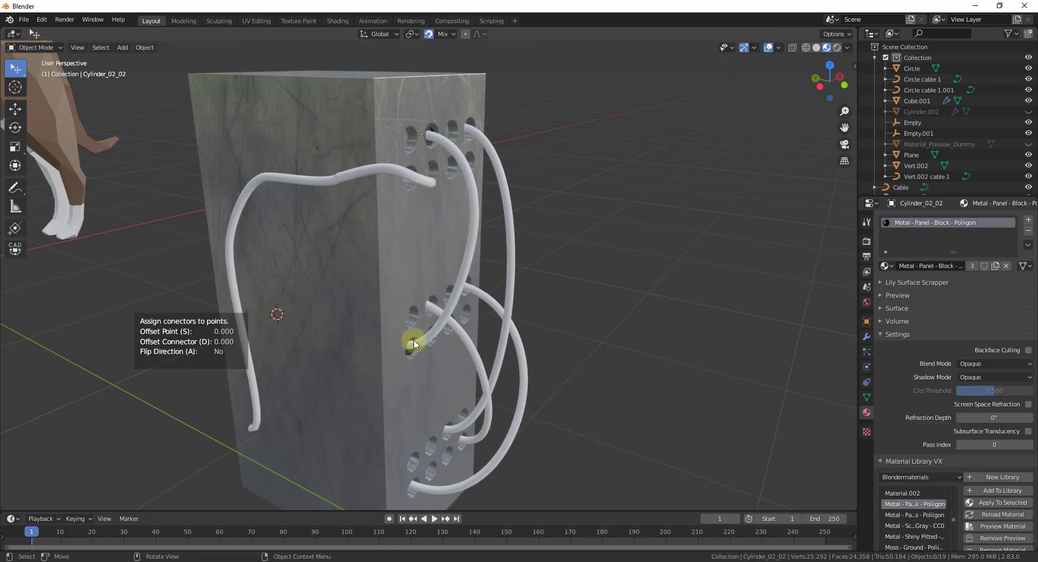
Set the point offset to 0.013 and the connector offset to 0.005 for this cable, and confirm the connectors
{"action": "scroll", "coordinate": [424, 297], "scroll_direction": "up", "scroll_amount": 2}
{"action": "middle_click_drag", "start_coordinate": [463, 274], "coordinate": [431, 285]}
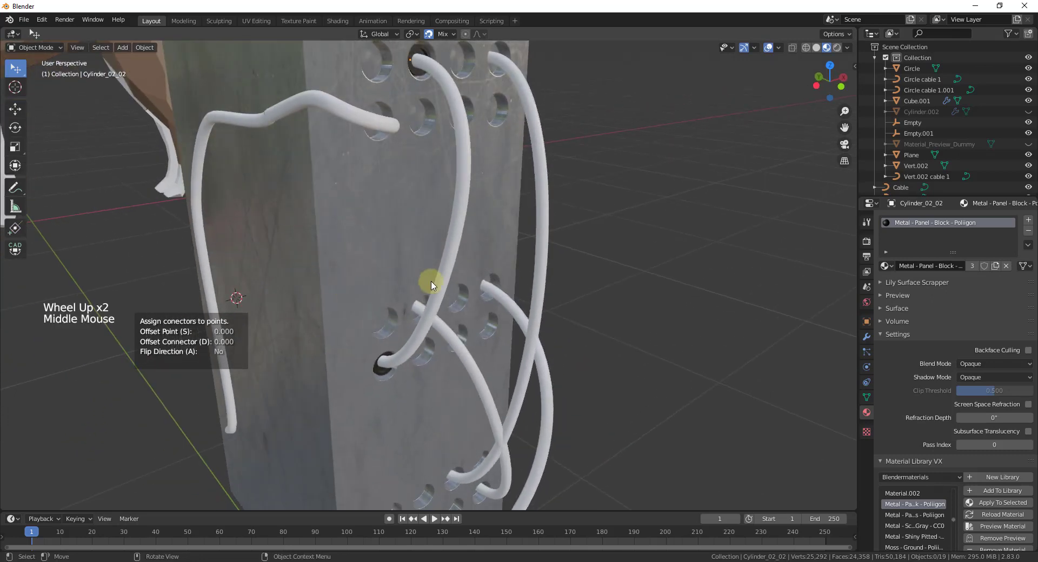
{"action": "scroll", "coordinate": [431, 285], "scroll_direction": "down", "scroll_amount": 1}
{"action": "scroll", "coordinate": [440, 117], "scroll_direction": "up", "scroll_amount": 1}
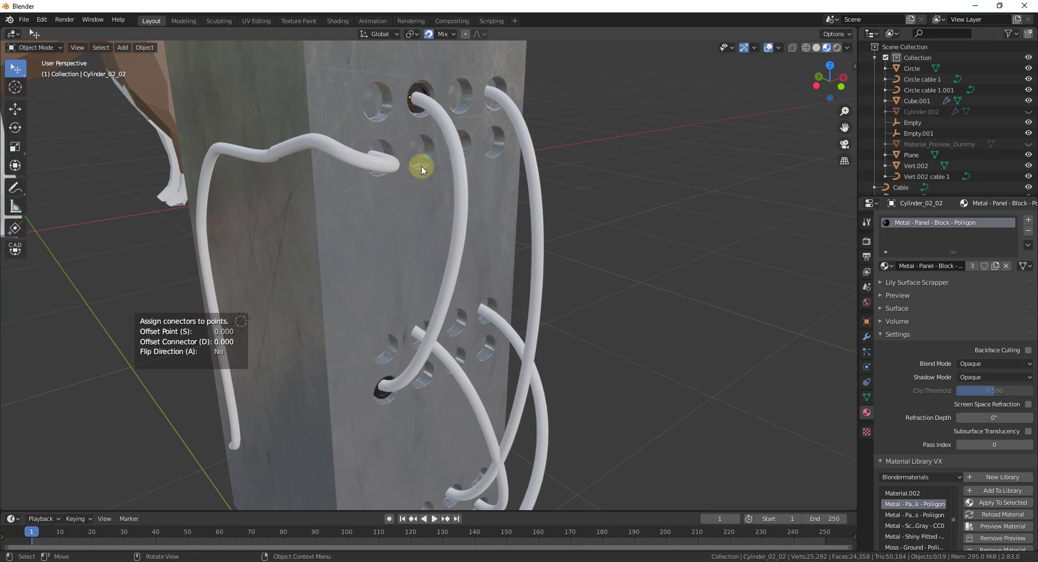
{"action": "key", "text": "shift"}
{"action": "key", "text": "s"}
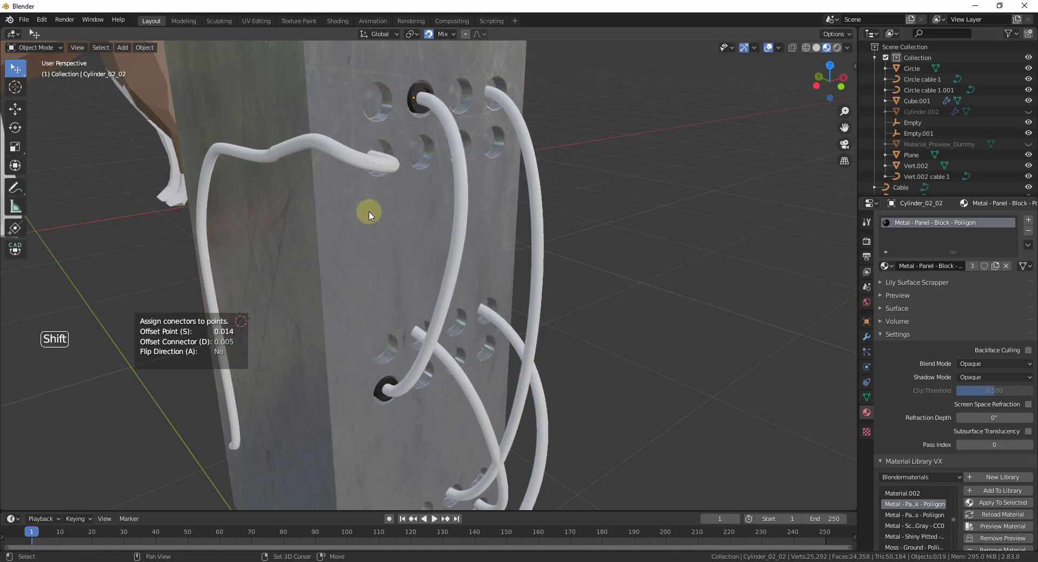
{"action": "middle_click_drag", "start_coordinate": [366, 213], "coordinate": [556, 243]}
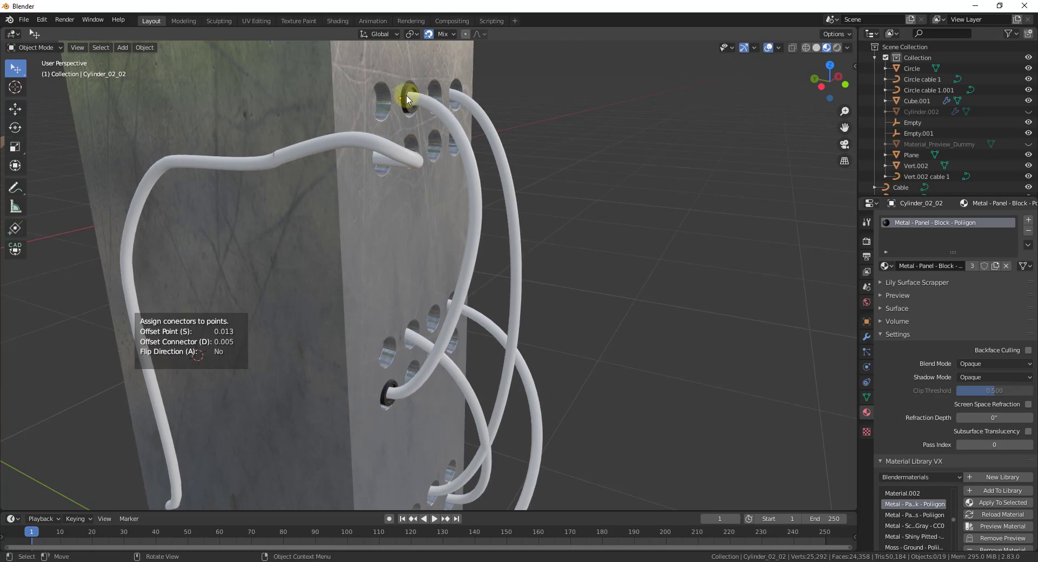
{"action": "middle_click_drag", "start_coordinate": [514, 196], "coordinate": [409, 186]}
{"action": "scroll", "coordinate": [567, 261], "scroll_direction": "down", "scroll_amount": 3}
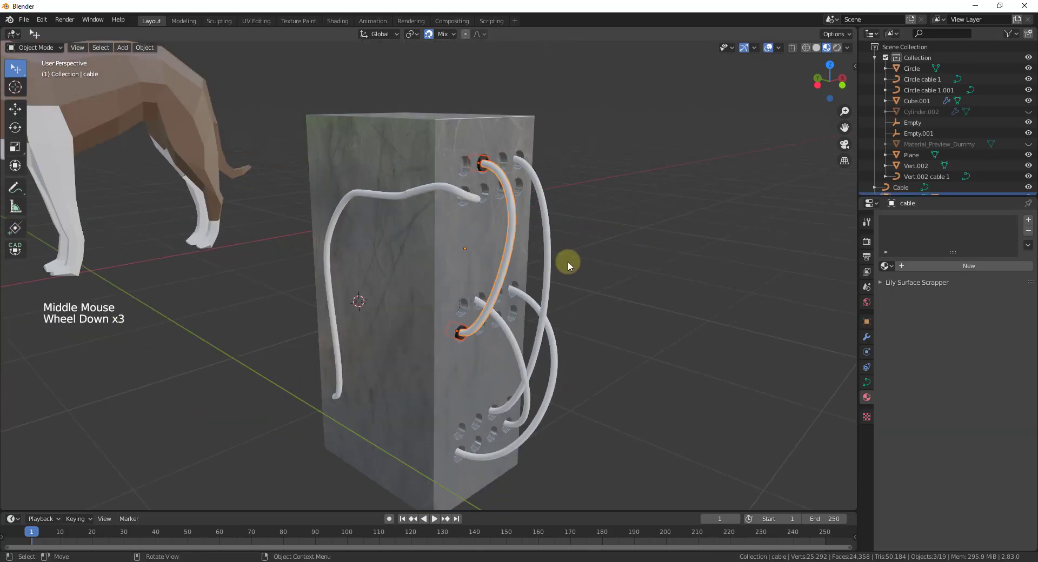
Duplicate the connector at the cable's upper end and place the copy beside the block, about 8.4 inches along X
{"action": "left_click", "coordinate": [551, 219]}
{"action": "left_click", "coordinate": [477, 163]}
{"action": "left_click", "coordinate": [486, 169]}
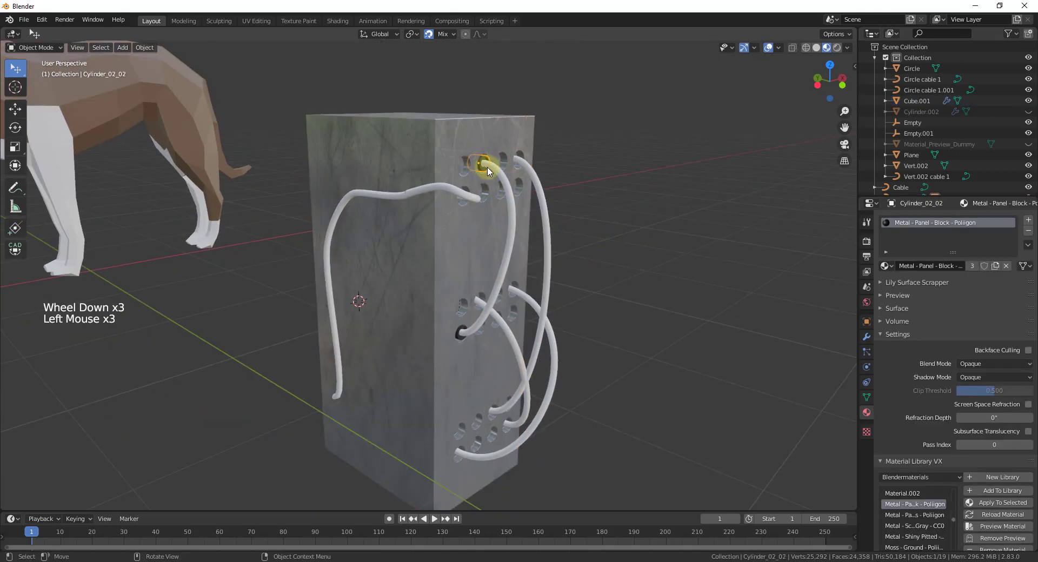
{"action": "scroll", "coordinate": [503, 173], "scroll_direction": "up", "scroll_amount": 3}
{"action": "left_click", "coordinate": [517, 174], "text": "shift"}
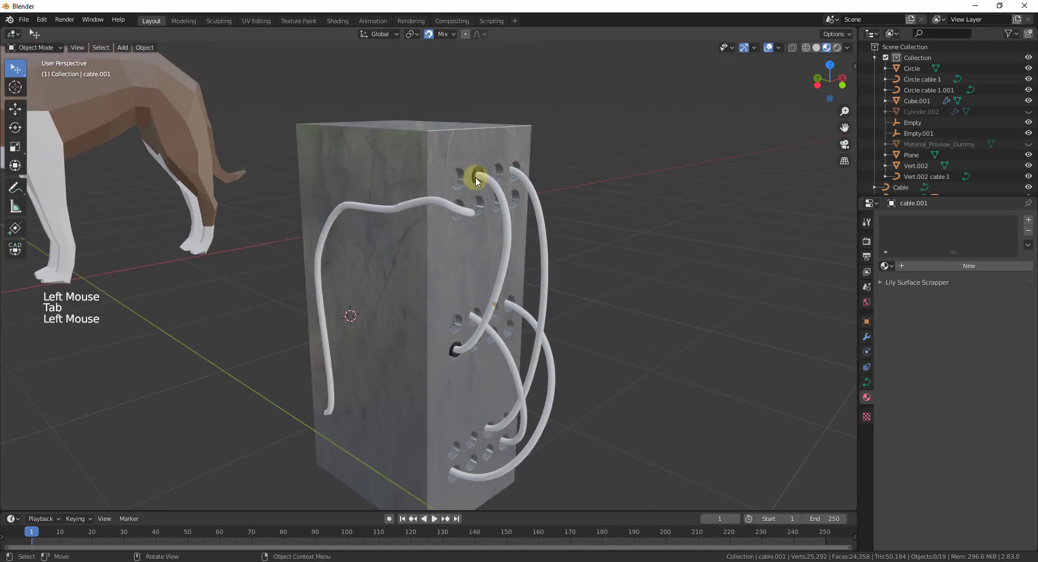
{"action": "left_click", "coordinate": [478, 176]}
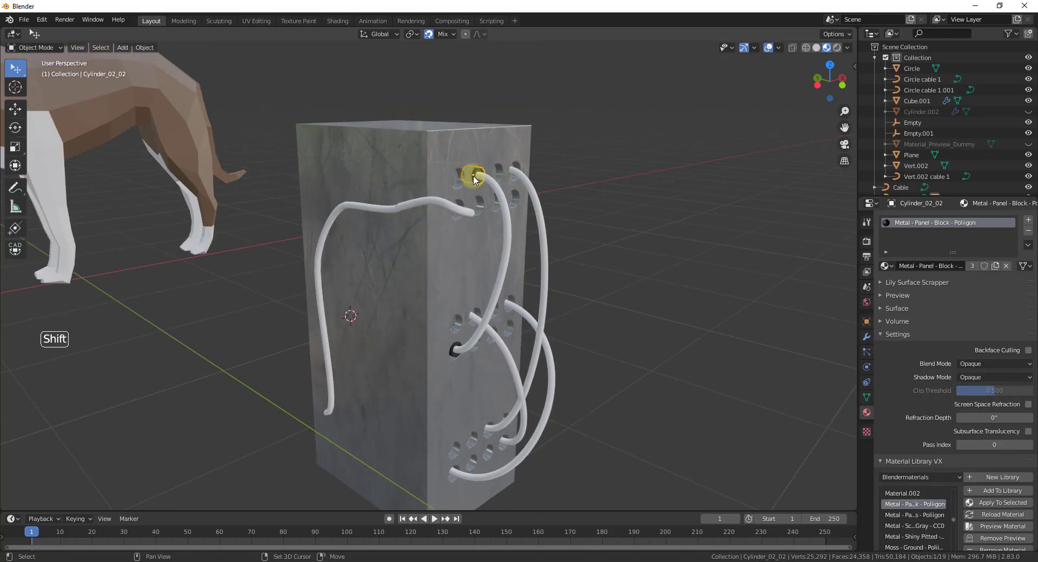
{"action": "key", "text": "shift+d"}
{"action": "left_click", "coordinate": [564, 166]}
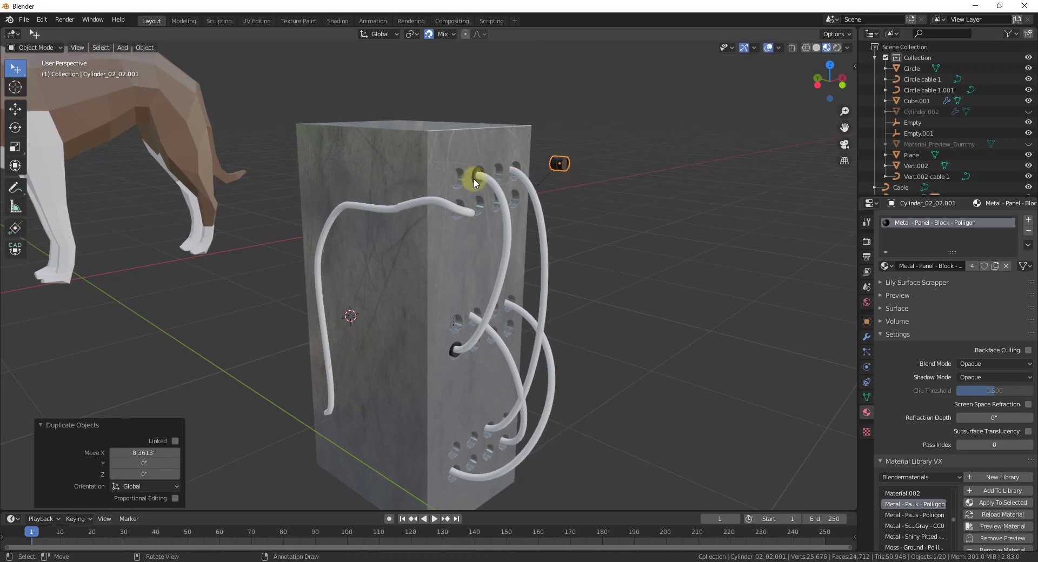
Add the duplicated connector to both end points of the outermost long cable, cable.001, using Add Connectors
{"action": "left_click", "coordinate": [539, 212], "text": "shift"}
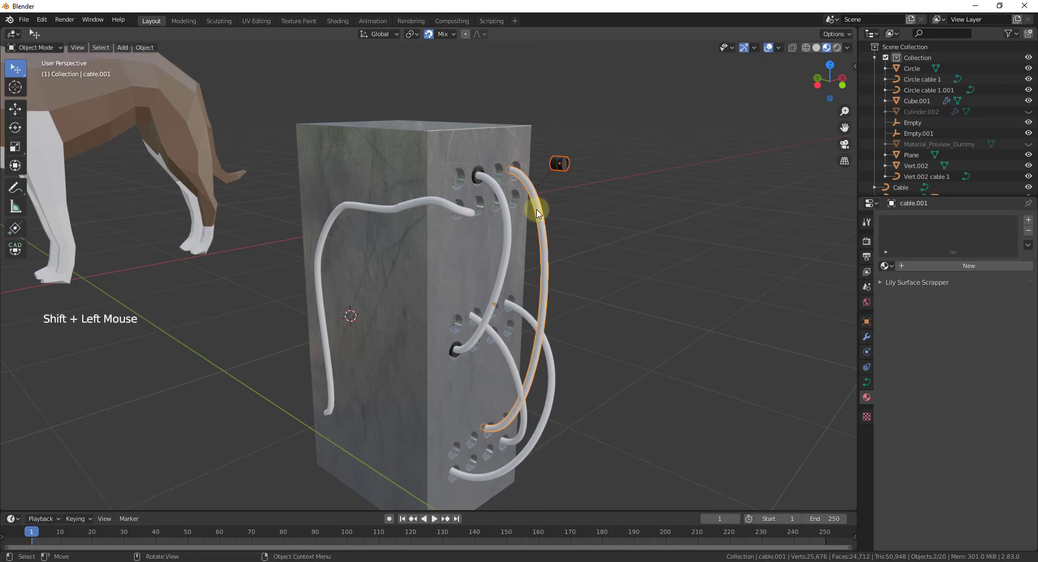
{"action": "key", "text": "Tab"}
{"action": "left_click", "coordinate": [511, 170]}
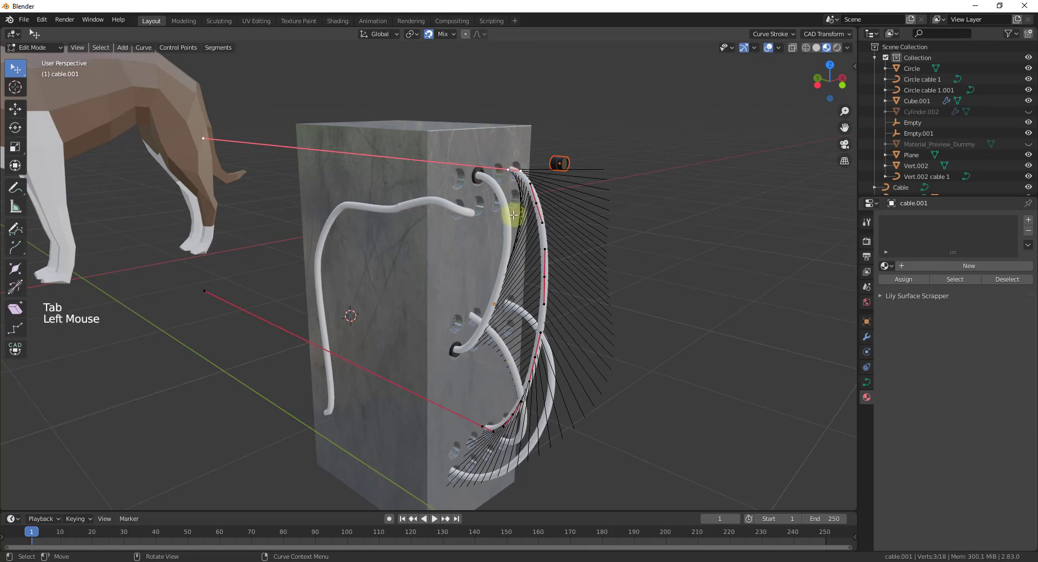
{"action": "left_click", "coordinate": [481, 426], "text": "shift"}
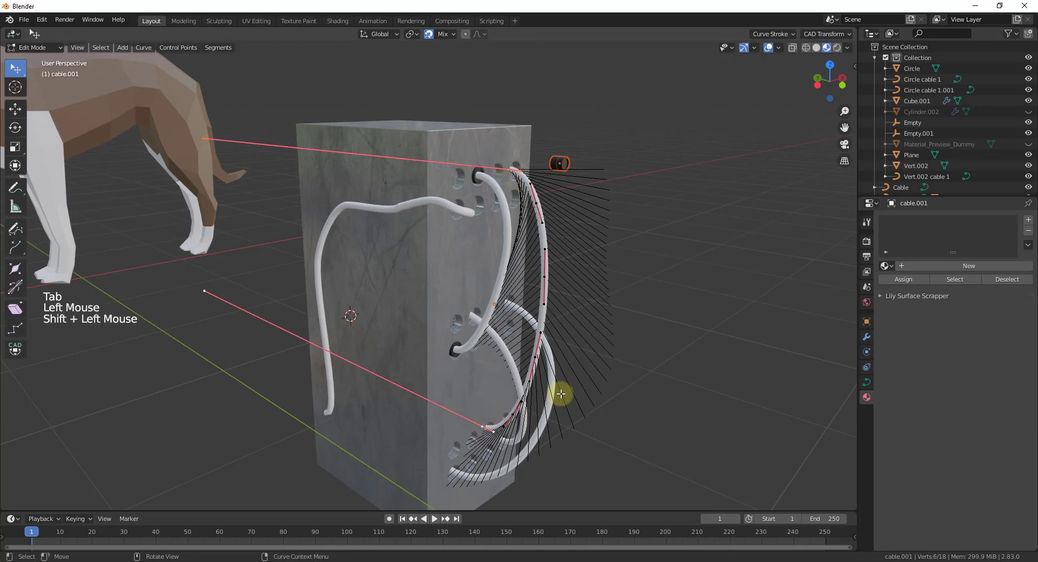
{"action": "key", "text": "shift+a"}
{"action": "mouse_move", "coordinate": [565, 391]}
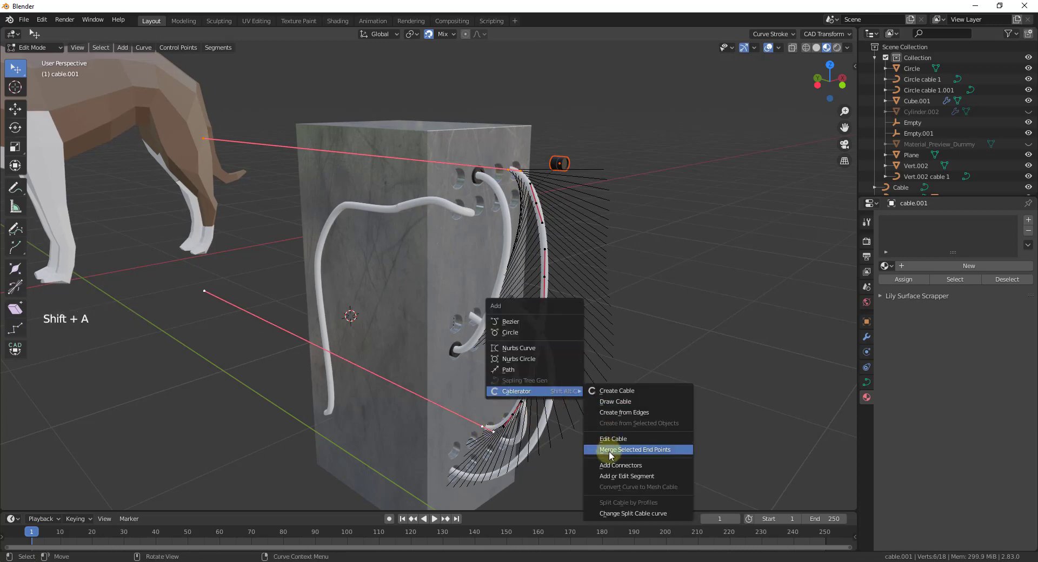
{"action": "left_click", "coordinate": [617, 465]}
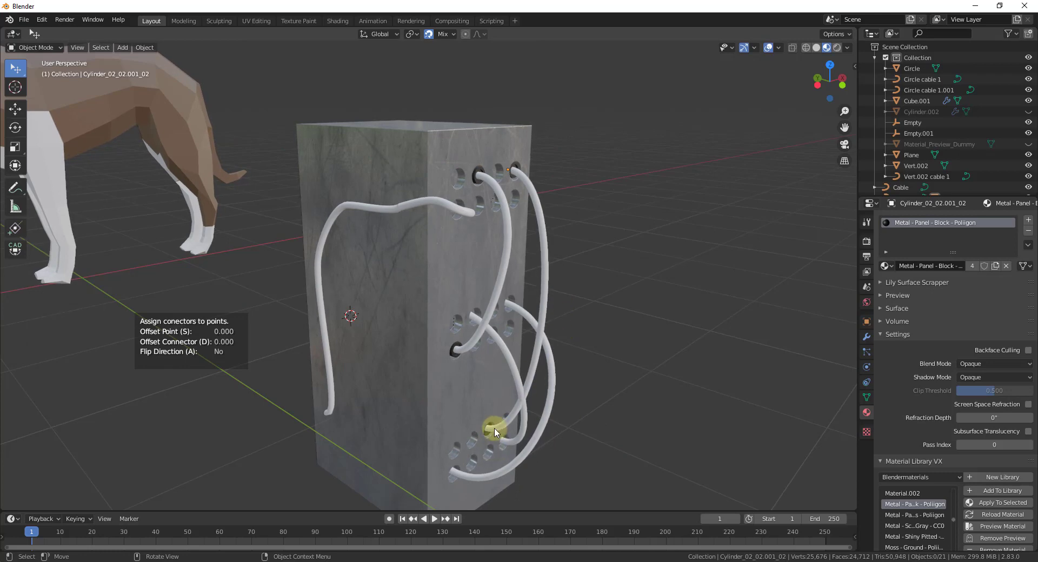
Set the point offset to 0.013 and the connector offset to 0.003 for the outermost long cable's connectors, and confirm them
{"action": "scroll", "coordinate": [497, 423], "scroll_direction": "up", "scroll_amount": 2}
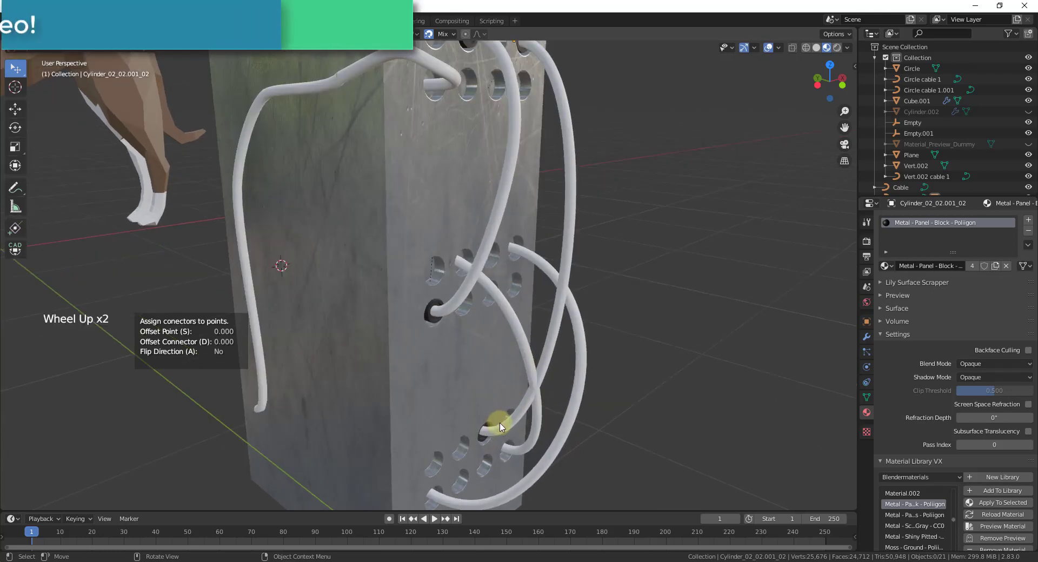
{"action": "key", "text": "shift"}
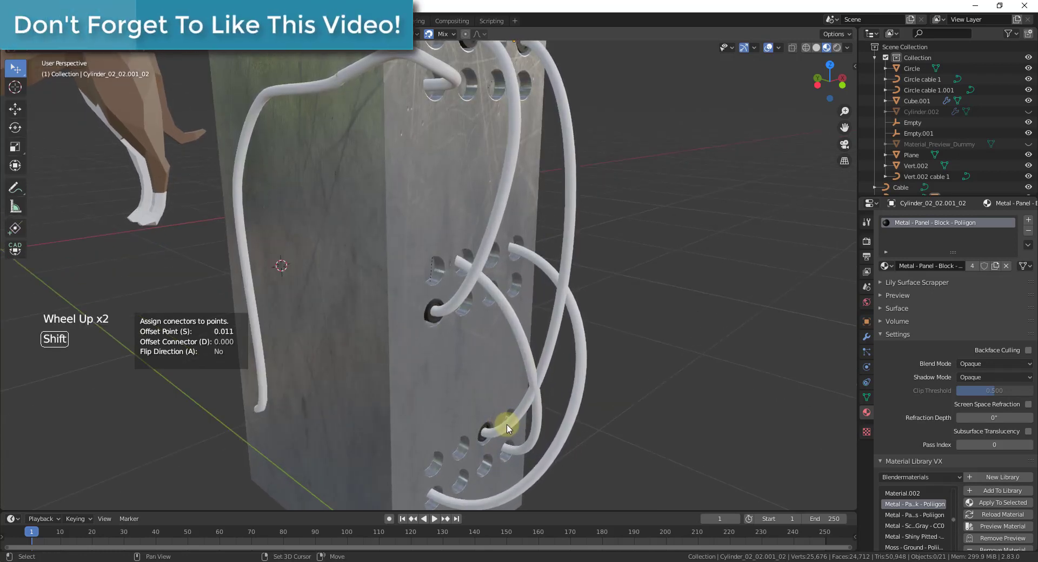
{"action": "left_click", "coordinate": [506, 426]}
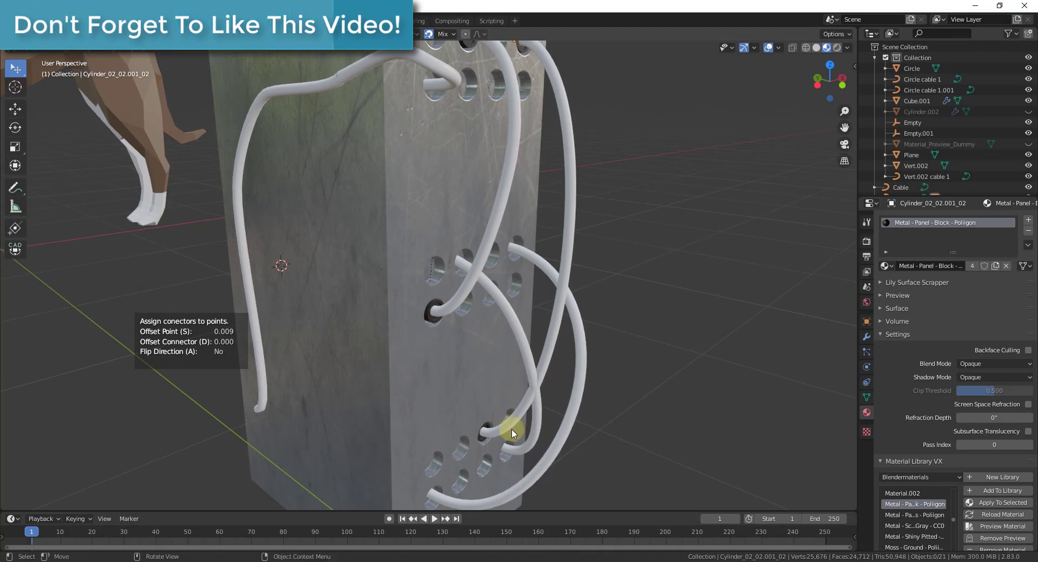
{"action": "key", "text": "shift"}
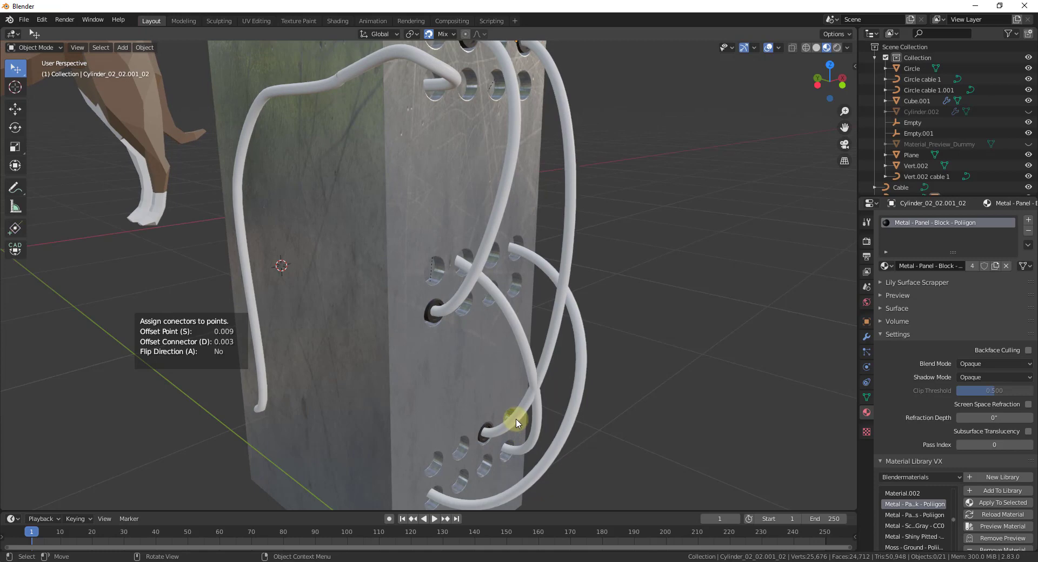
{"action": "key", "text": "shift"}
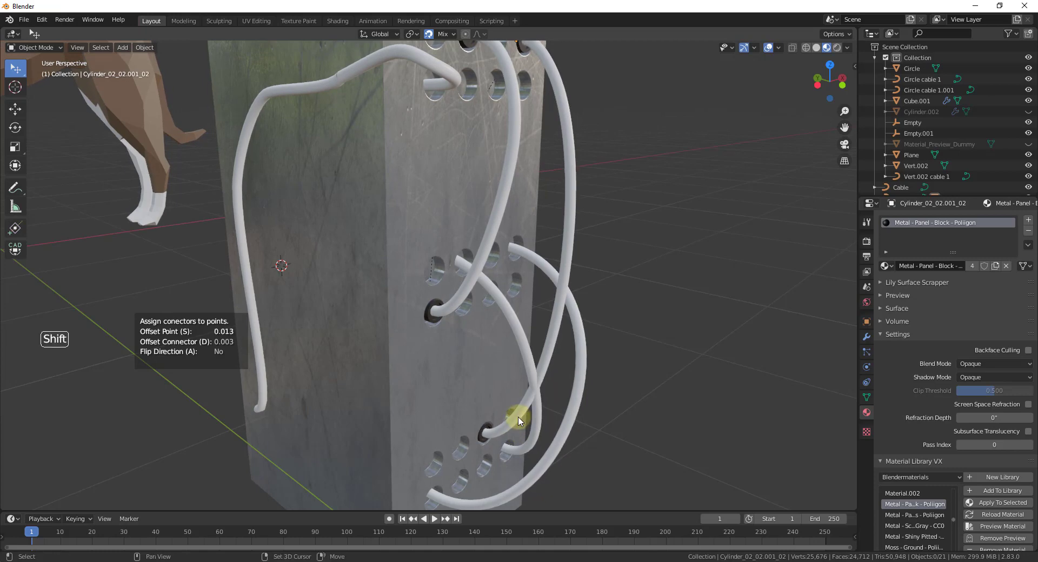
{"action": "scroll", "coordinate": [588, 395], "scroll_direction": "down", "scroll_amount": 4}
{"action": "middle_click_drag", "start_coordinate": [588, 394], "coordinate": [369, 312]}
{"action": "scroll", "coordinate": [527, 239], "scroll_direction": "up", "scroll_amount": 6}
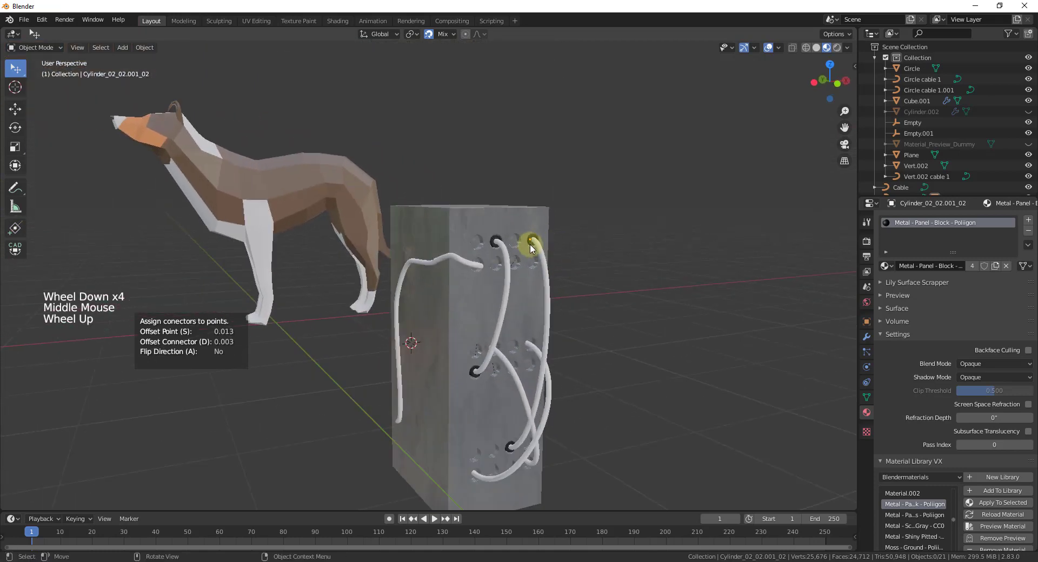
{"action": "scroll", "coordinate": [527, 235], "scroll_direction": "down", "scroll_amount": 4}
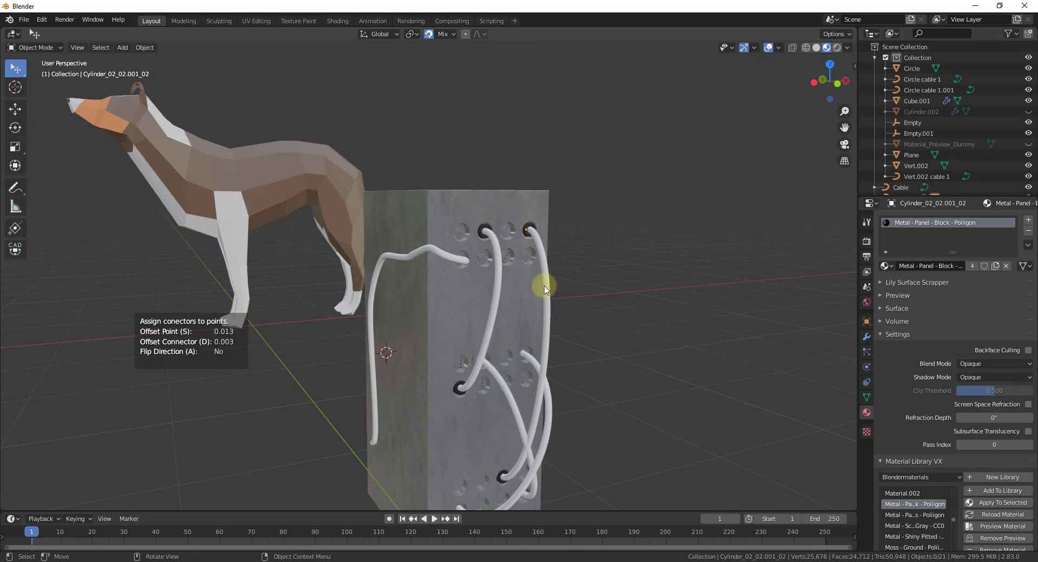
{"action": "scroll", "coordinate": [540, 346], "scroll_direction": "down", "scroll_amount": 3}
{"action": "middle_click_drag", "start_coordinate": [539, 370], "coordinate": [741, 338]}
{"action": "scroll", "coordinate": [551, 317], "scroll_direction": "down", "scroll_amount": 1}
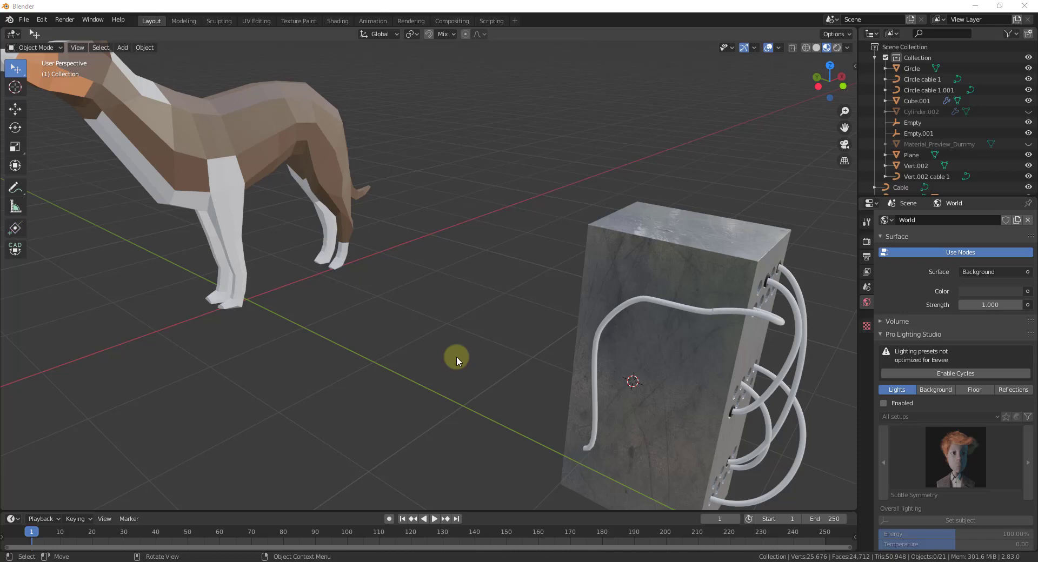
Create a cable with Create Cable, running from the upper part of the block's large side face to its top face
{"action": "middle_click_drag", "start_coordinate": [457, 356], "coordinate": [521, 323]}
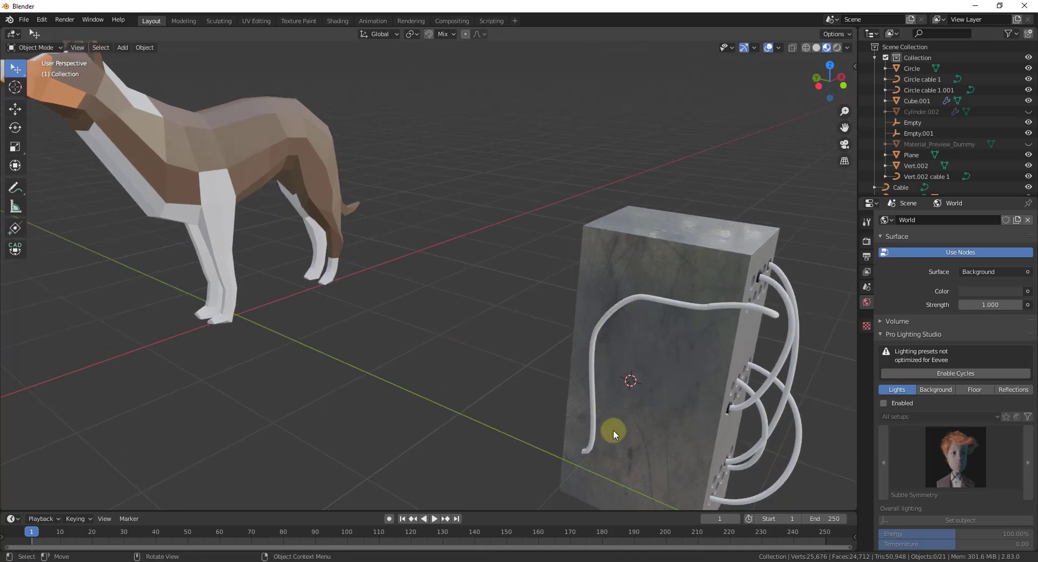
{"action": "scroll", "coordinate": [676, 324], "scroll_direction": "down", "scroll_amount": 1}
{"action": "scroll", "coordinate": [702, 338], "scroll_direction": "up", "scroll_amount": 1}
{"action": "middle_click_drag", "start_coordinate": [732, 352], "coordinate": [679, 318]}
{"action": "key", "text": "shift+a"}
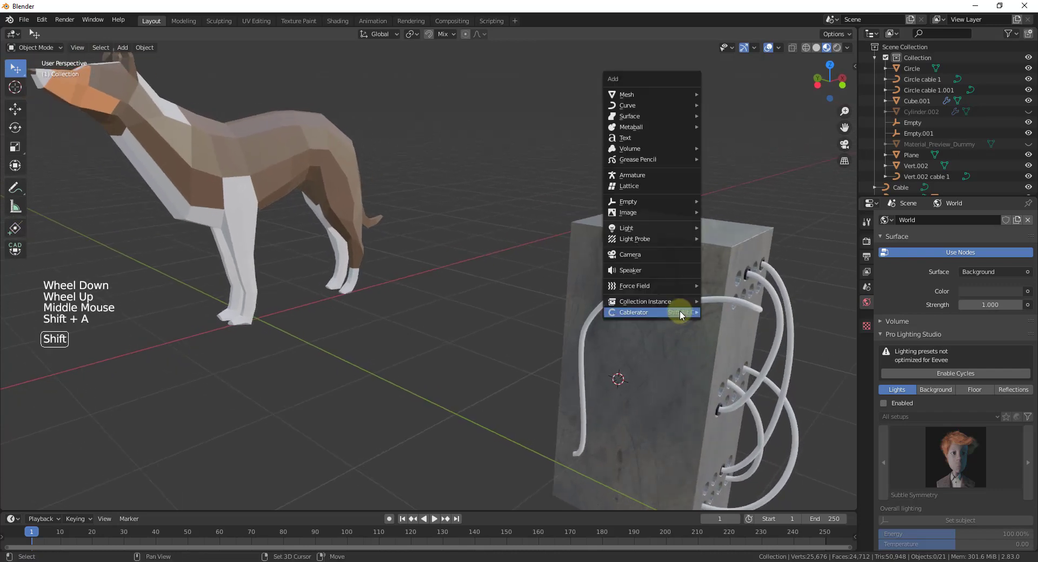
{"action": "mouse_move", "coordinate": [678, 310]}
{"action": "left_click", "coordinate": [725, 313]}
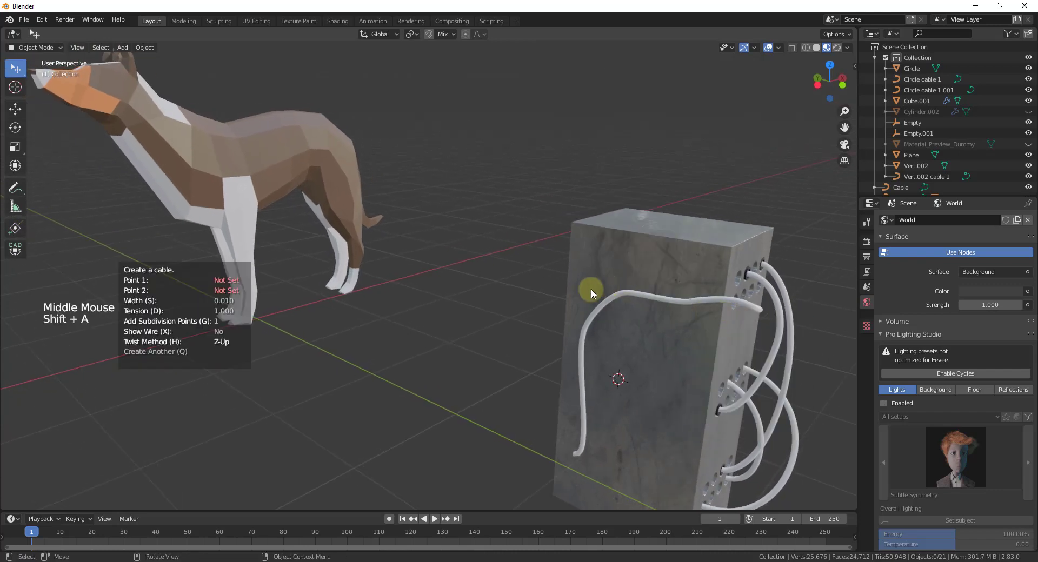
{"action": "left_click", "coordinate": [579, 299]}
{"action": "left_click", "coordinate": [662, 221]}
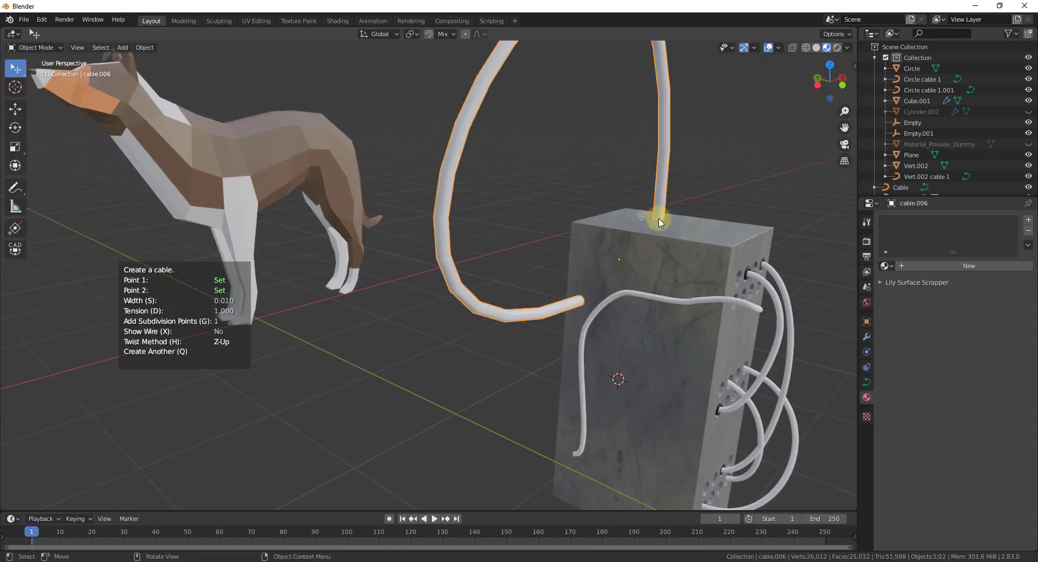
Set the new cable's tension to about 0.261 and its subdivision points to 3, confirm it, and check its points
{"action": "scroll", "coordinate": [664, 278], "scroll_direction": "down", "scroll_amount": 2}
{"action": "key", "text": "d"}
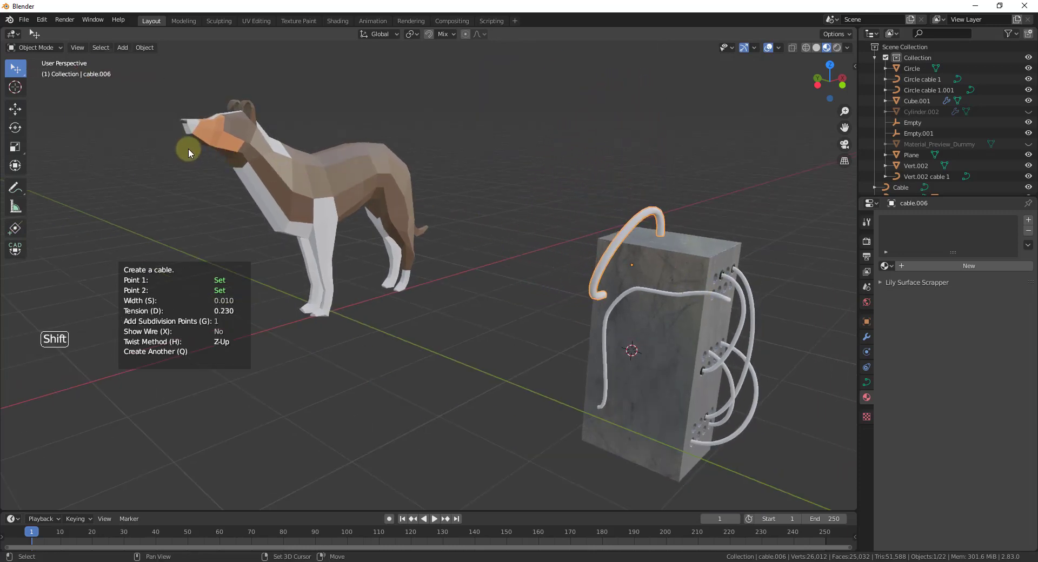
{"action": "scroll", "coordinate": [660, 231], "scroll_direction": "up", "scroll_amount": 2}
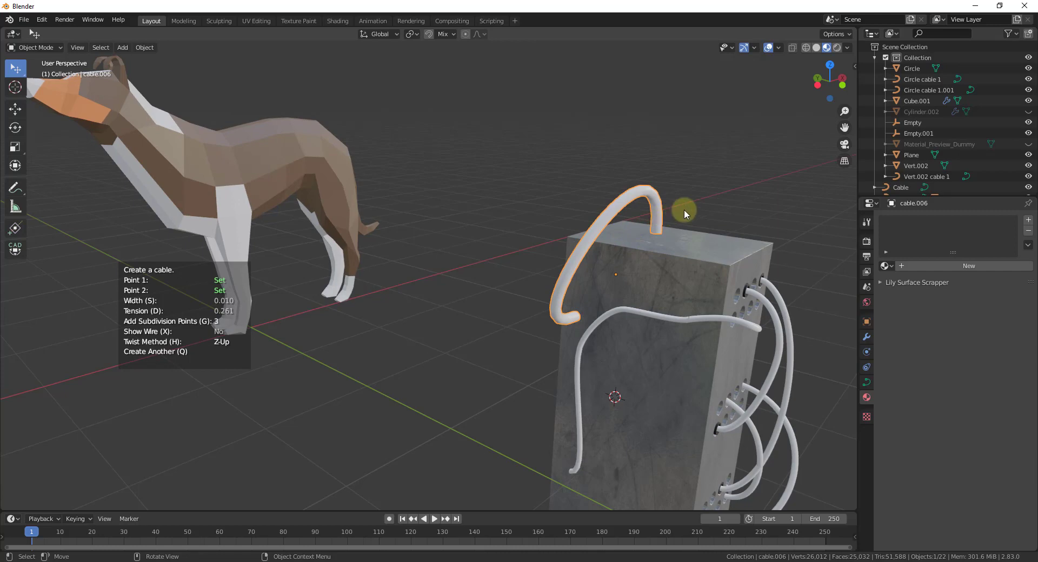
{"action": "left_click", "coordinate": [595, 225]}
{"action": "key", "text": "Tab"}
{"action": "key", "text": "Tab"}
{"action": "left_click", "coordinate": [598, 227]}
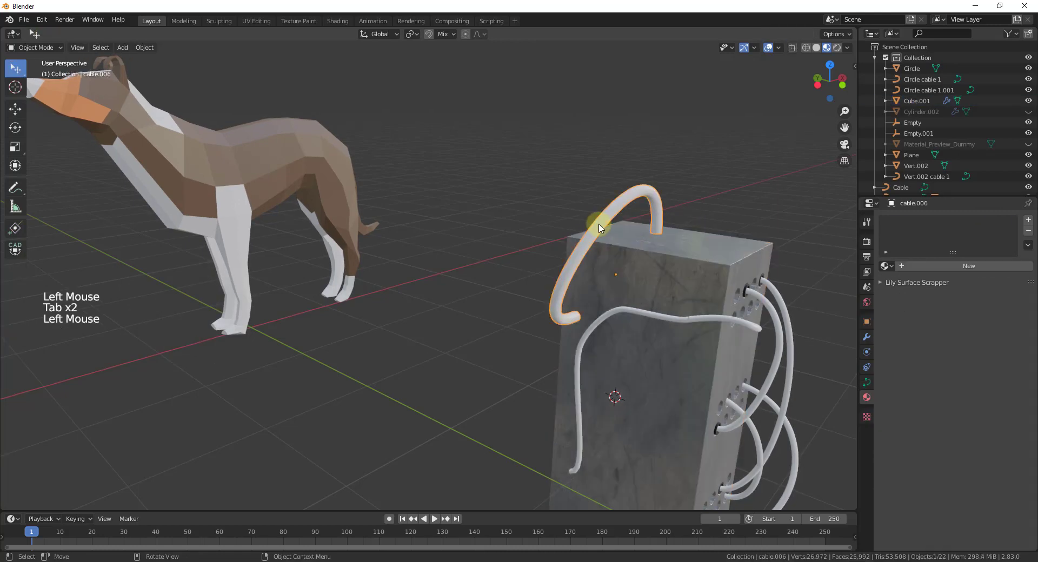
{"action": "key", "text": "Tab"}
{"action": "key", "text": "Tab"}
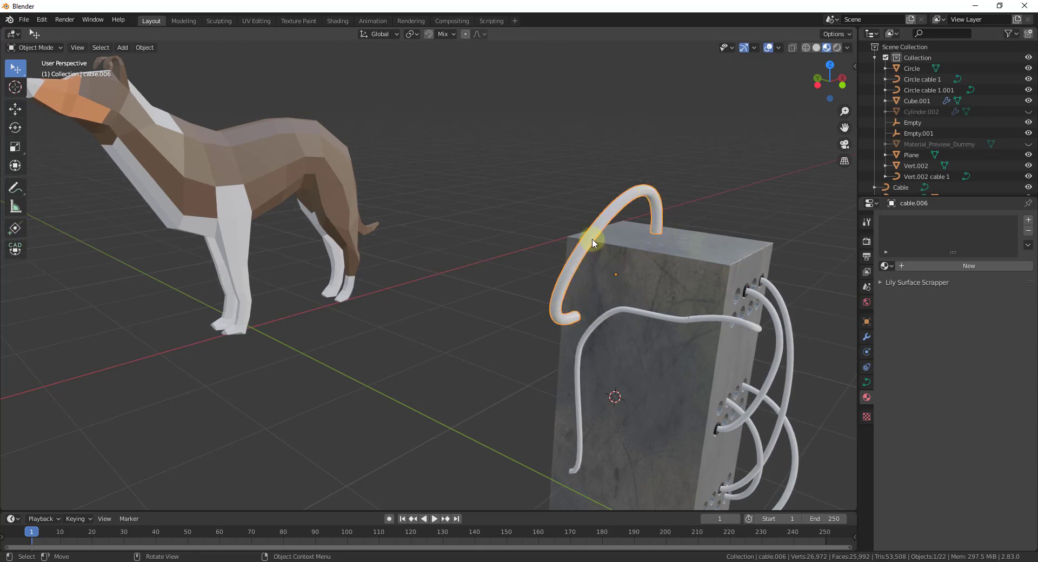
Add a mesh circle, move it about 19.2 inches along Y away from the block, and scale it down to a small profile
{"action": "scroll", "coordinate": [453, 369], "scroll_direction": "down", "scroll_amount": 1}
{"action": "scroll", "coordinate": [453, 373], "scroll_direction": "up", "scroll_amount": 1}
{"action": "key", "text": "shift+a"}
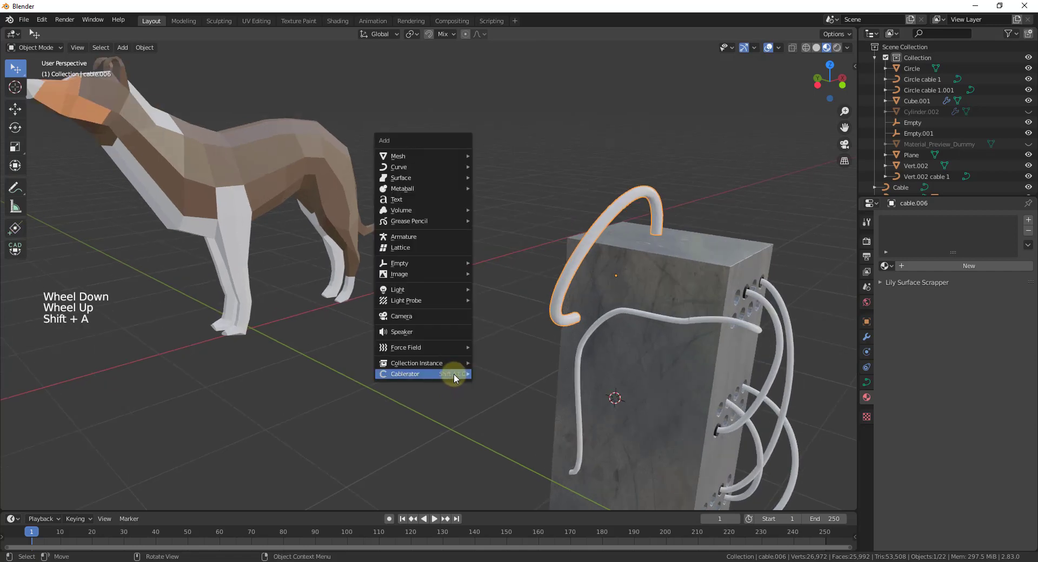
{"action": "mouse_move", "coordinate": [421, 156]}
{"action": "left_click", "coordinate": [503, 176]}
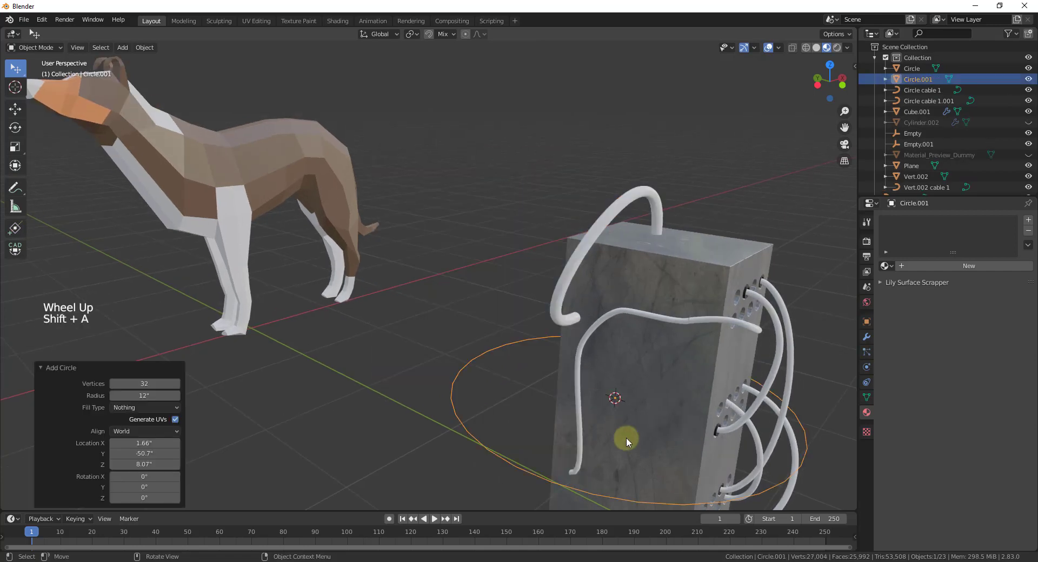
{"action": "key", "text": "g"}
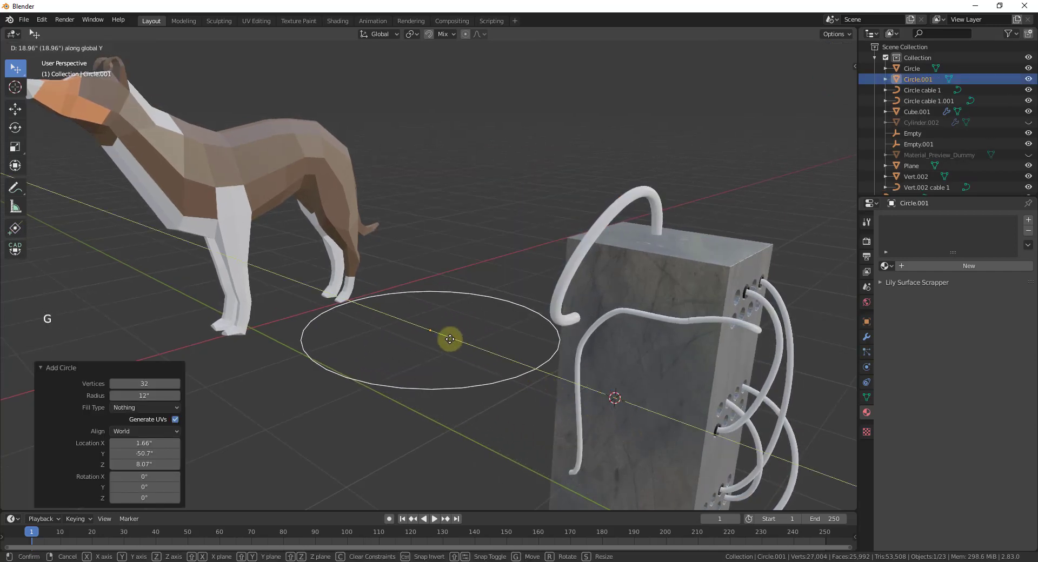
{"action": "left_click", "coordinate": [502, 354]}
{"action": "key", "text": "s"}
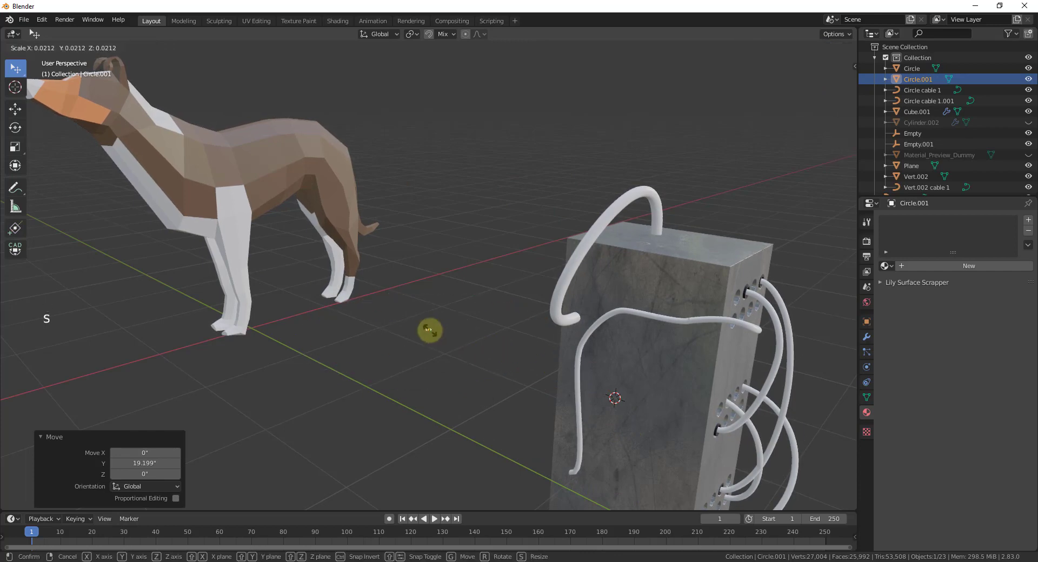
{"action": "left_click", "coordinate": [428, 330]}
Duplicate the small circle within the same mesh and place the copy right beside it along X
{"action": "scroll", "coordinate": [429, 330], "scroll_direction": "up", "scroll_amount": 3}
{"action": "key", "text": "Tab"}
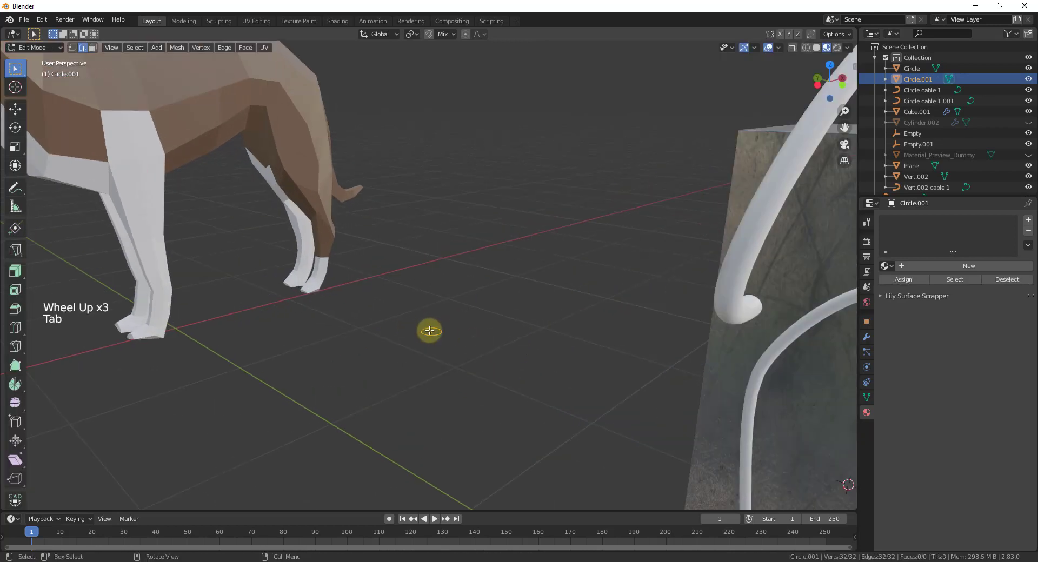
{"action": "scroll", "coordinate": [430, 331], "scroll_direction": "down", "scroll_amount": 2}
{"action": "key", "text": "shift+d"}
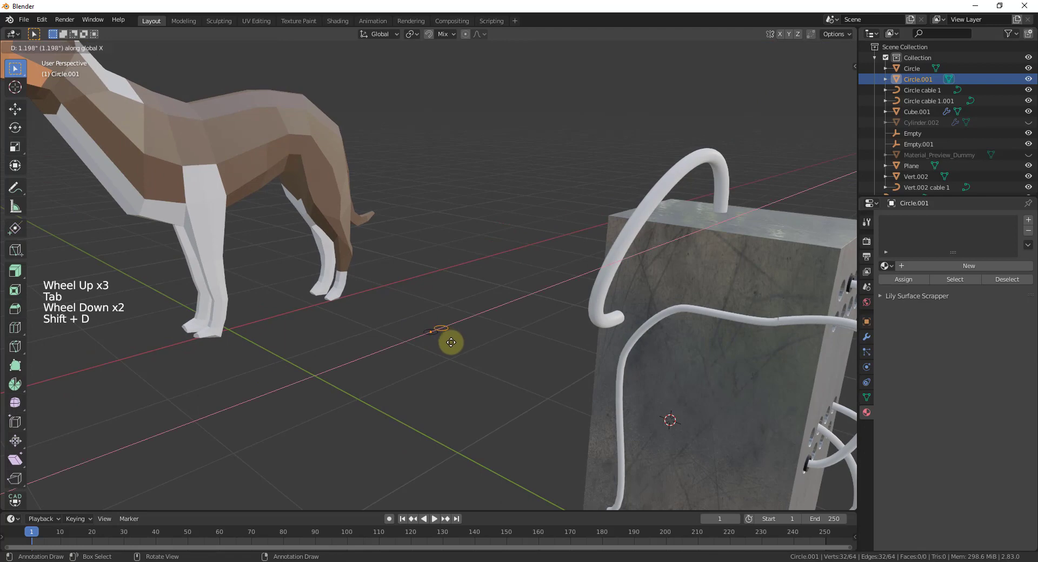
{"action": "left_click", "coordinate": [451, 330]}
Duplicate both circles about -1.36 inches along Y to form a cluster of four, and finish editing the mesh
{"action": "left_click_drag", "start_coordinate": [410, 319], "coordinate": [463, 349]}
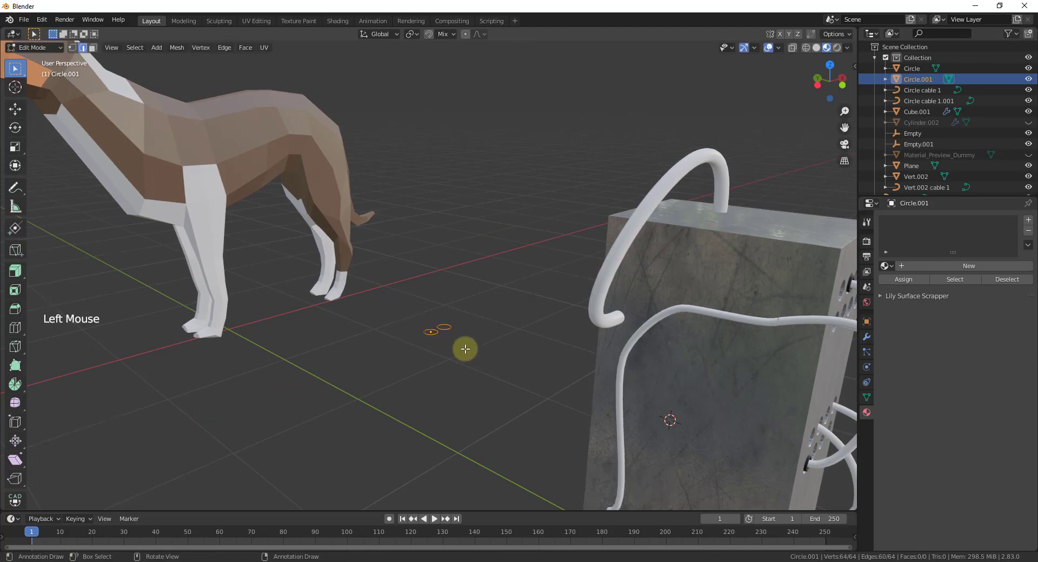
{"action": "key", "text": "shift+d"}
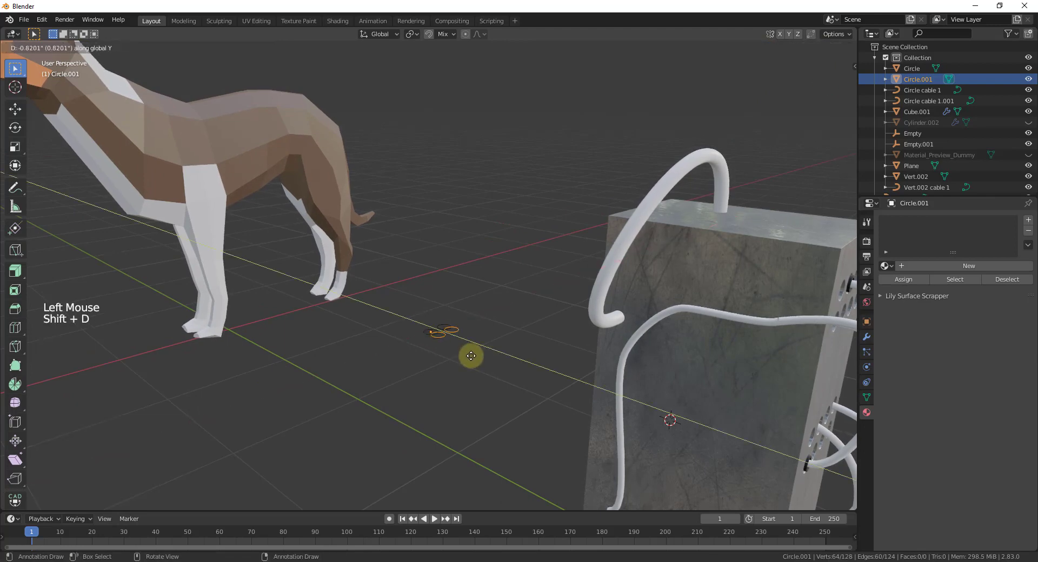
{"action": "key", "text": "y"}
{"action": "left_click", "coordinate": [475, 360]}
{"action": "key", "text": "space"}
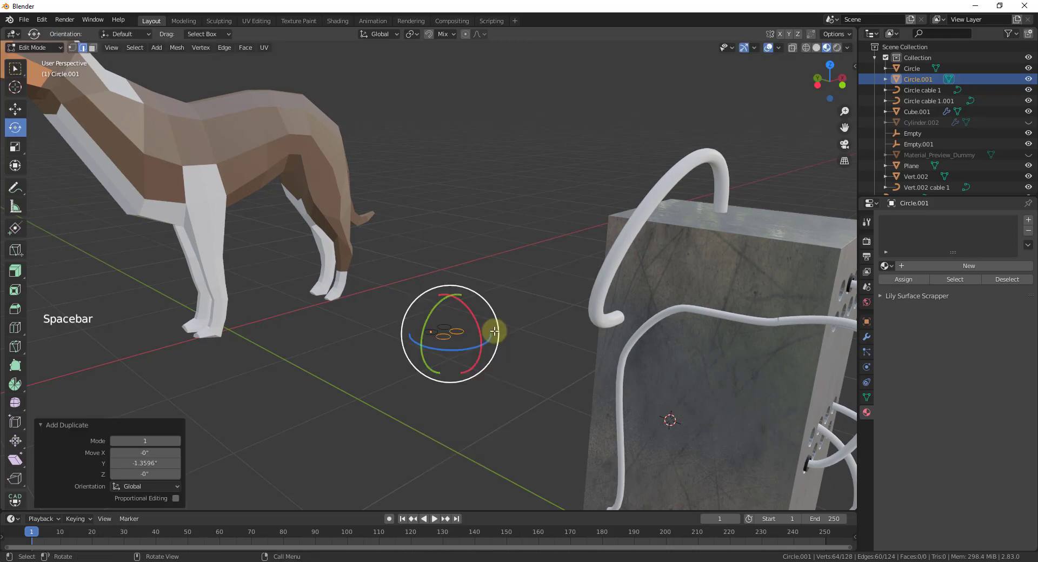
{"action": "left_click", "coordinate": [515, 319]}
{"action": "key", "text": "Tab"}
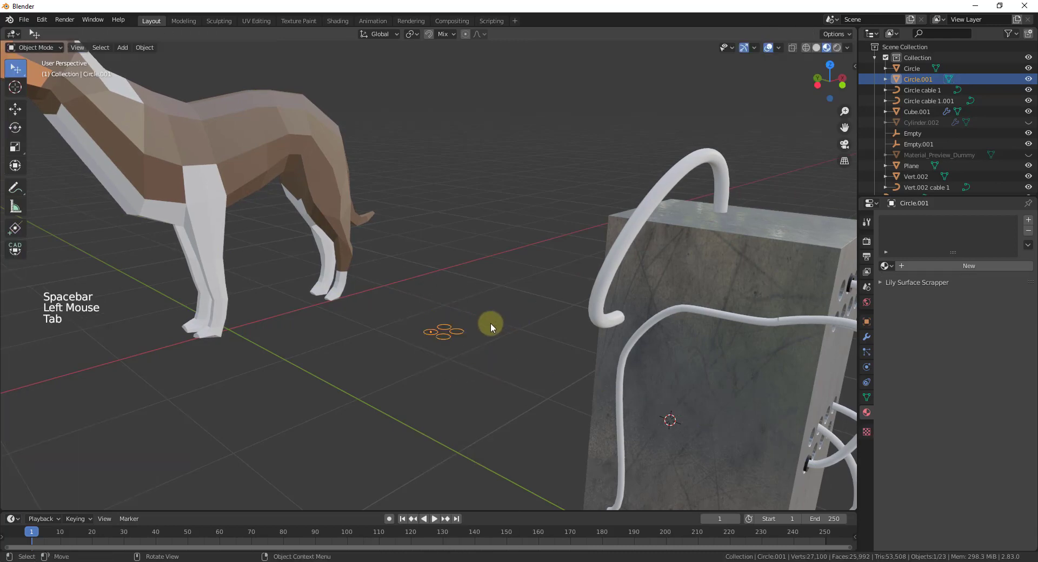
Try to set the four-circle mesh as the bevel object of the cable on the block's top, using Edit Cable
{"action": "left_click", "coordinate": [613, 278]}
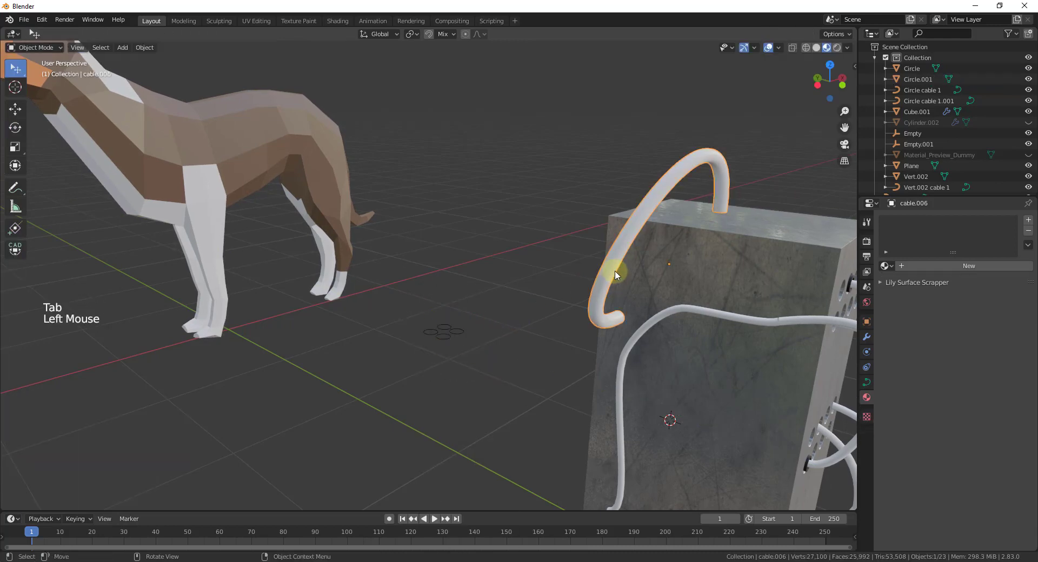
{"action": "scroll", "coordinate": [633, 264], "scroll_direction": "down", "scroll_amount": 2}
{"action": "scroll", "coordinate": [664, 262], "scroll_direction": "up", "scroll_amount": 2}
{"action": "key", "text": "shift+a"}
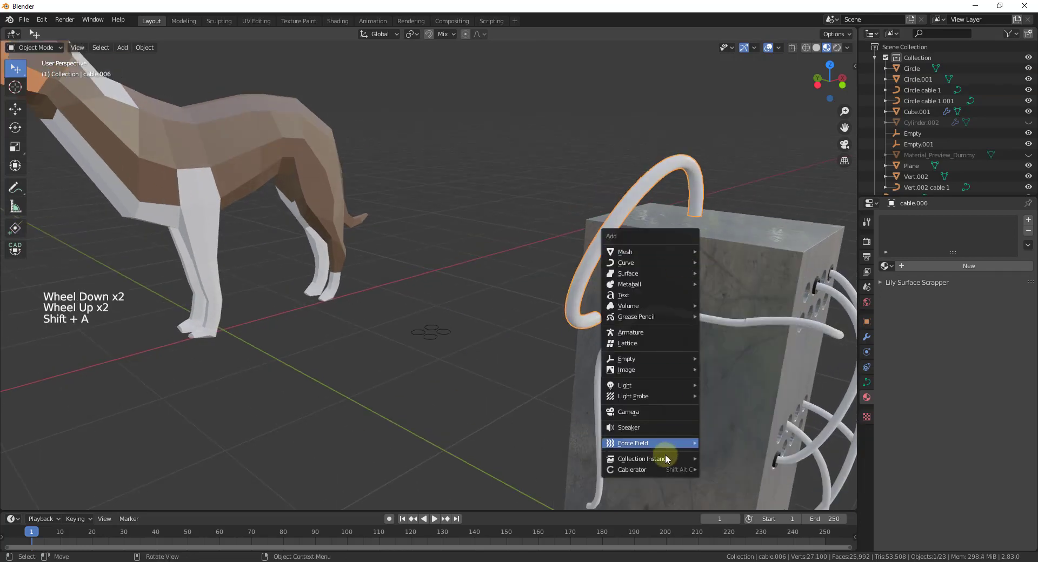
{"action": "mouse_move", "coordinate": [651, 470]}
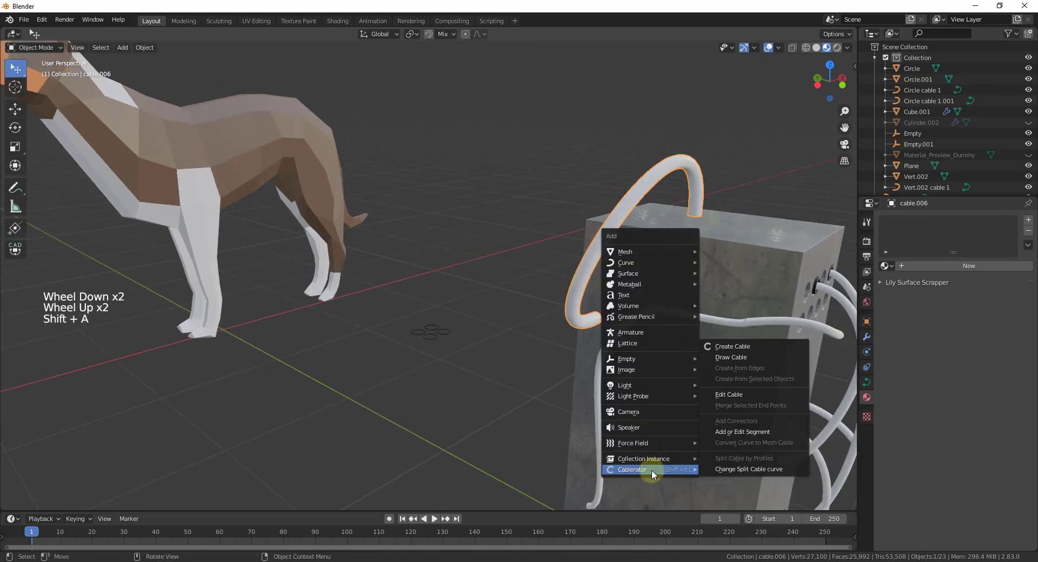
{"action": "left_click", "coordinate": [733, 397]}
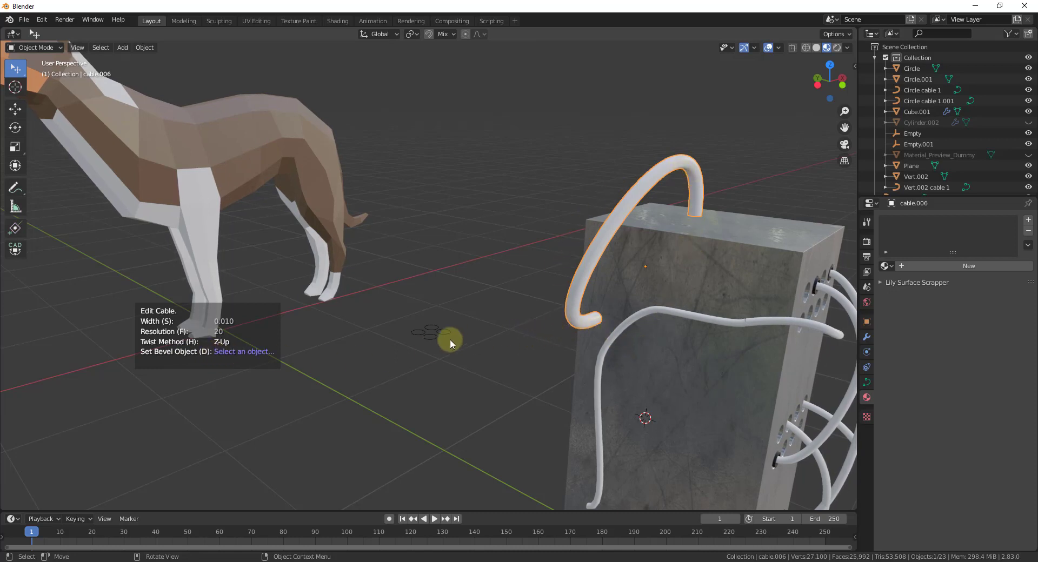
{"action": "left_click", "coordinate": [435, 331]}
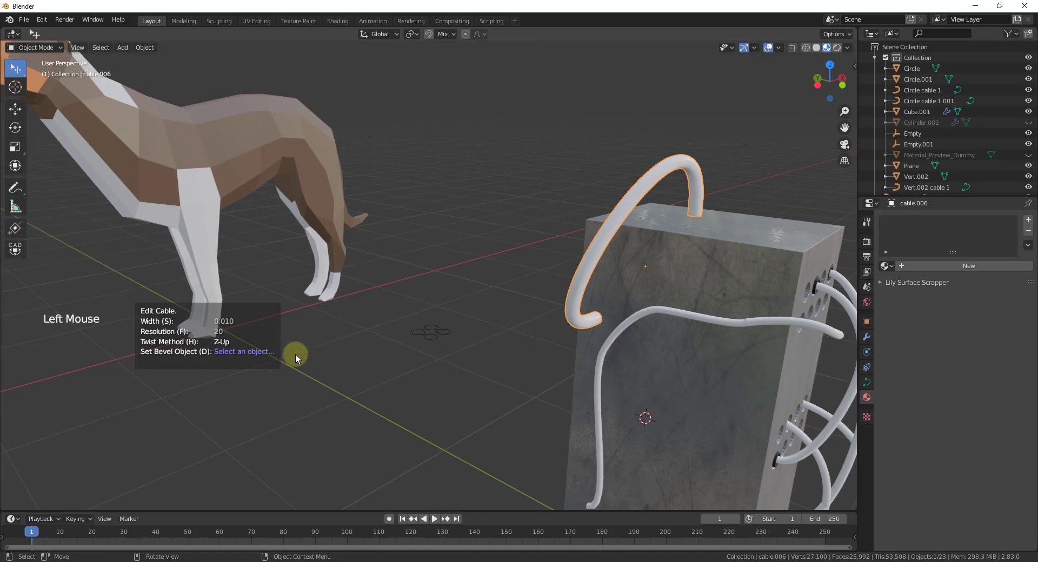
{"action": "left_click", "coordinate": [448, 339]}
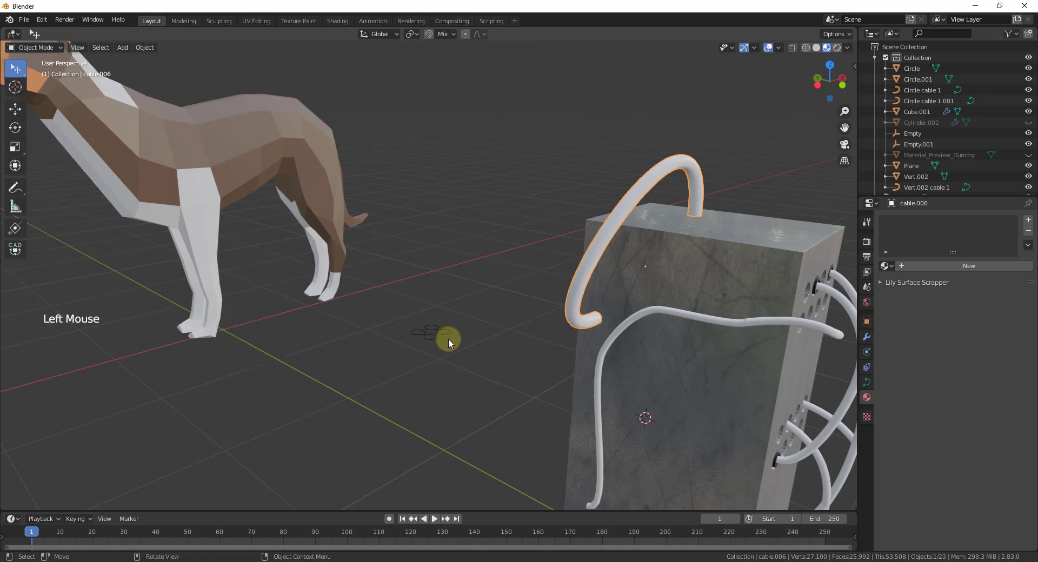
Convert the four-circle mesh, Circle.001, into a curve object
{"action": "left_click", "coordinate": [427, 334]}
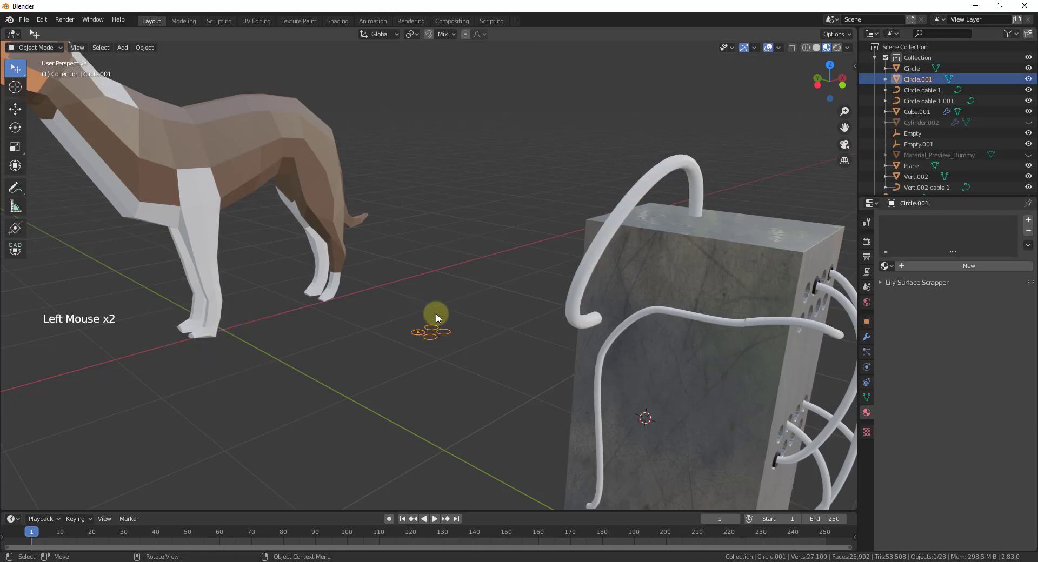
{"action": "left_click", "coordinate": [144, 47]}
{"action": "mouse_move", "coordinate": [209, 333]}
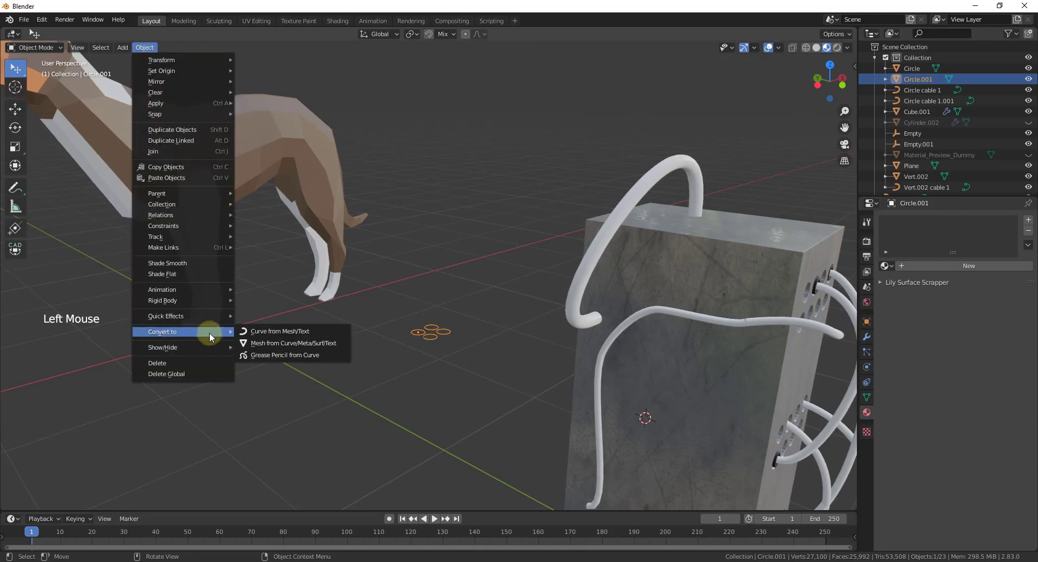
{"action": "left_click", "coordinate": [268, 333]}
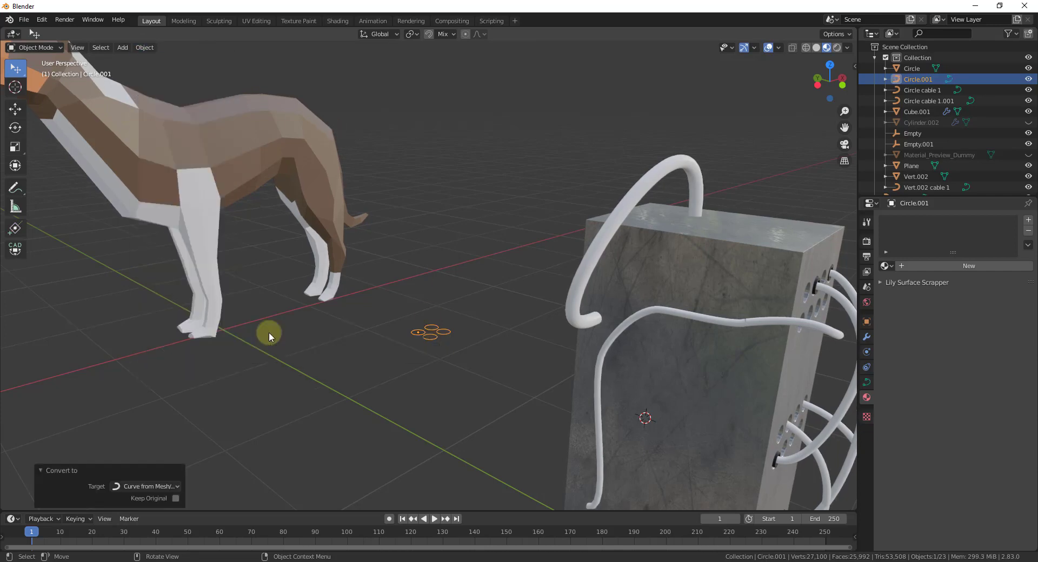
{"action": "left_click", "coordinate": [439, 346]}
{"action": "left_click", "coordinate": [430, 334]}
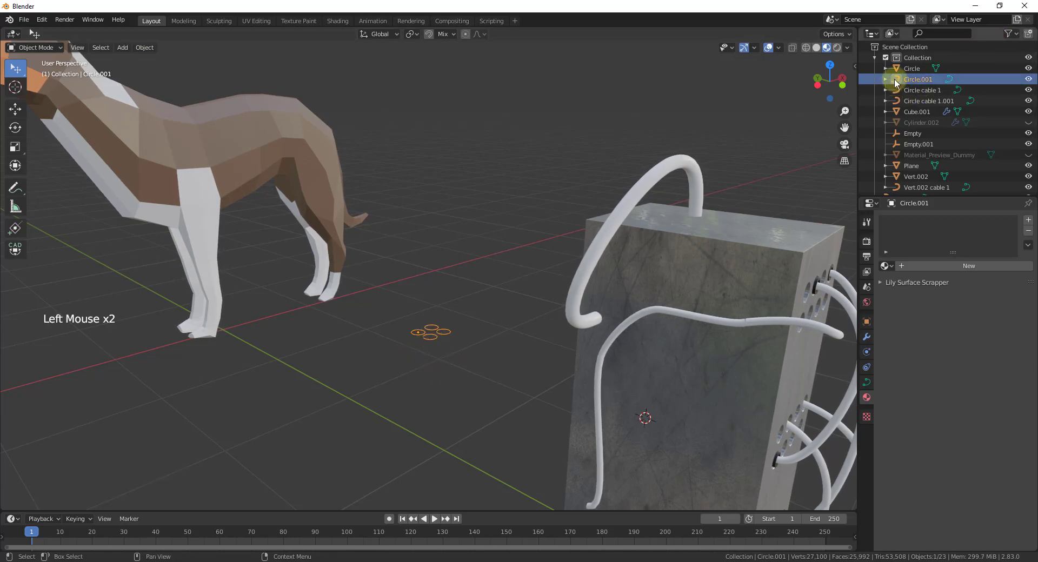
Edit the cable on the block's top and set the four-circle curve as its bevel object
{"action": "left_click", "coordinate": [646, 190]}
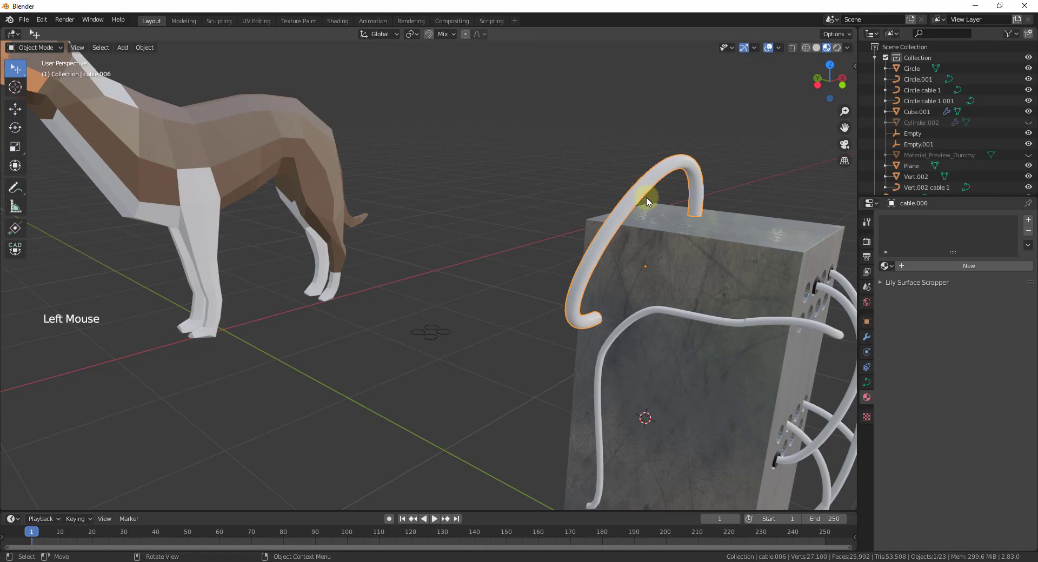
{"action": "key", "text": "shift+a"}
{"action": "mouse_move", "coordinate": [605, 260]}
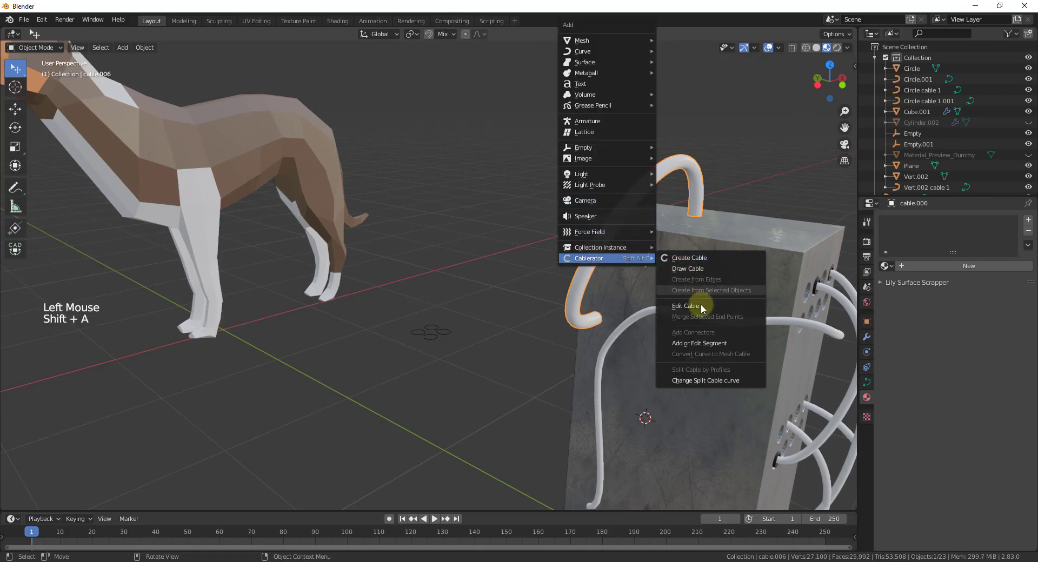
{"action": "left_click", "coordinate": [696, 301]}
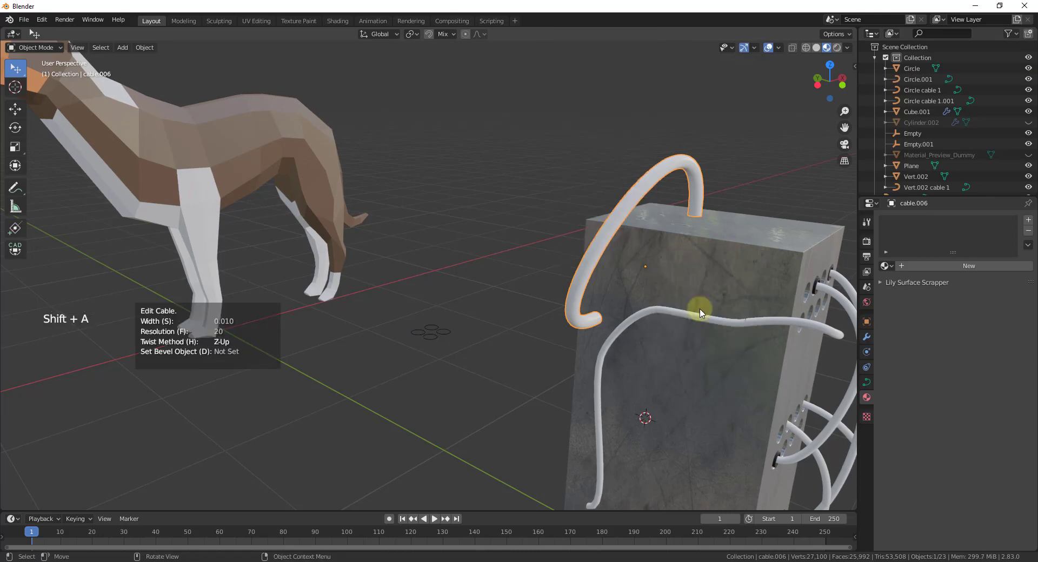
{"action": "left_click", "coordinate": [433, 334]}
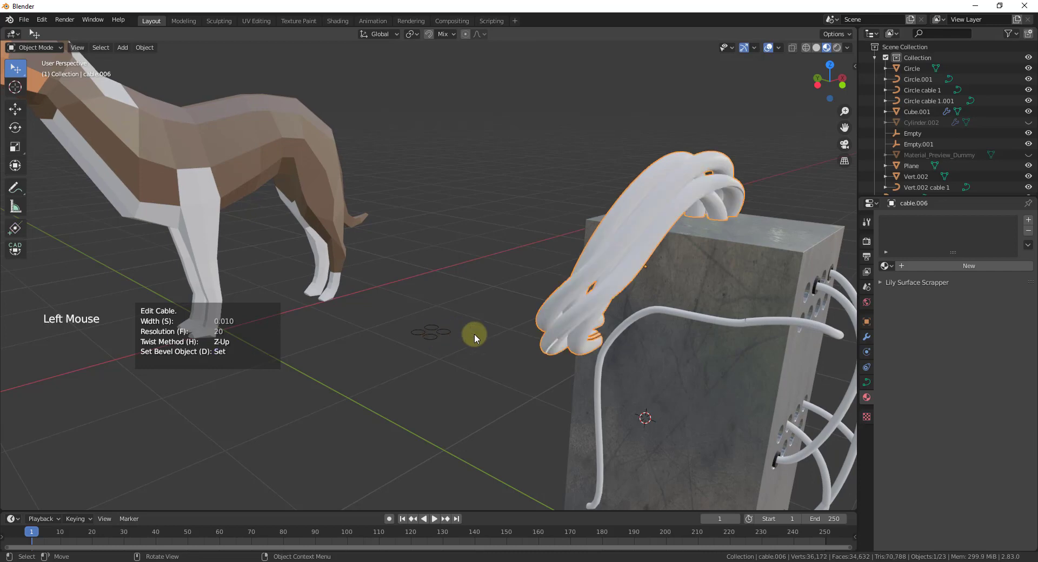
Reduce the width of the cable on the block's top to 0.000 in Edit Cable, keeping its bevel object
{"action": "scroll", "coordinate": [704, 277], "scroll_direction": "down", "scroll_amount": 3}
{"action": "middle_click_drag", "start_coordinate": [704, 277], "coordinate": [630, 302]}
{"action": "scroll", "coordinate": [734, 280], "scroll_direction": "up", "scroll_amount": 1}
{"action": "middle_click_drag", "start_coordinate": [735, 280], "coordinate": [811, 260]}
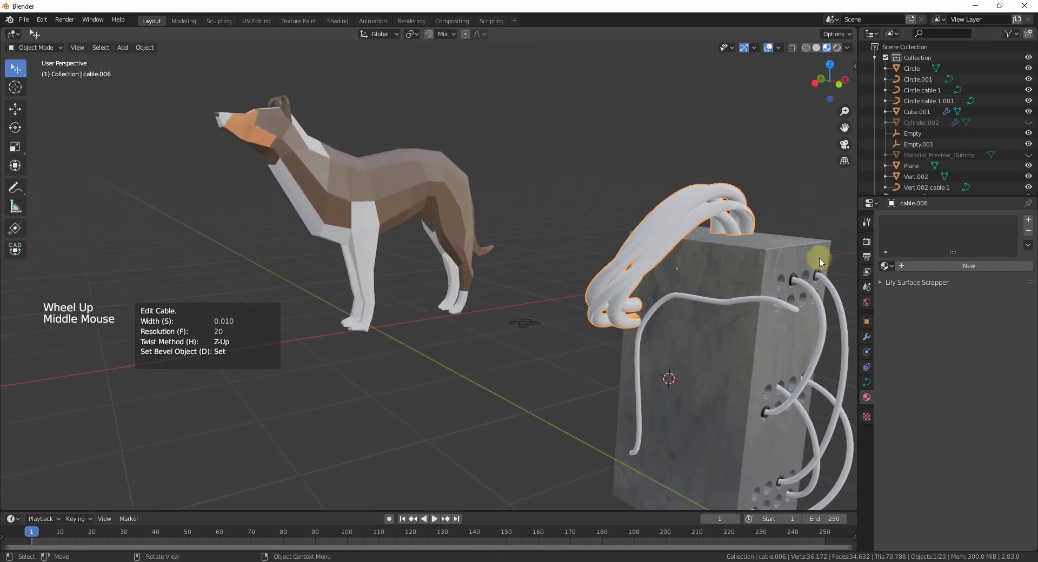
{"action": "scroll", "coordinate": [734, 242], "scroll_direction": "up", "scroll_amount": 1}
{"action": "scroll", "coordinate": [734, 241], "scroll_direction": "up", "scroll_amount": 1}
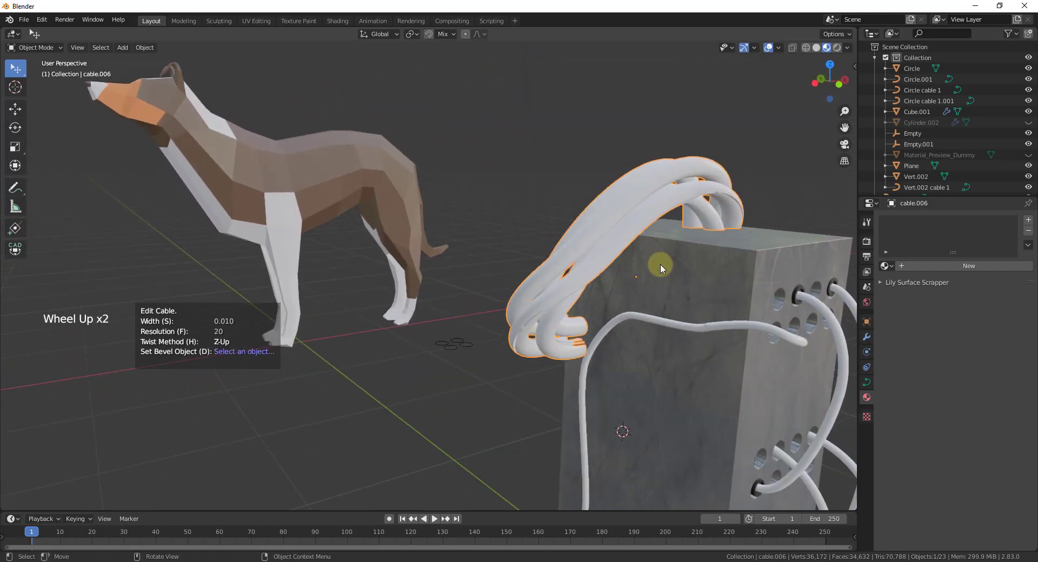
{"action": "left_click", "coordinate": [665, 274]}
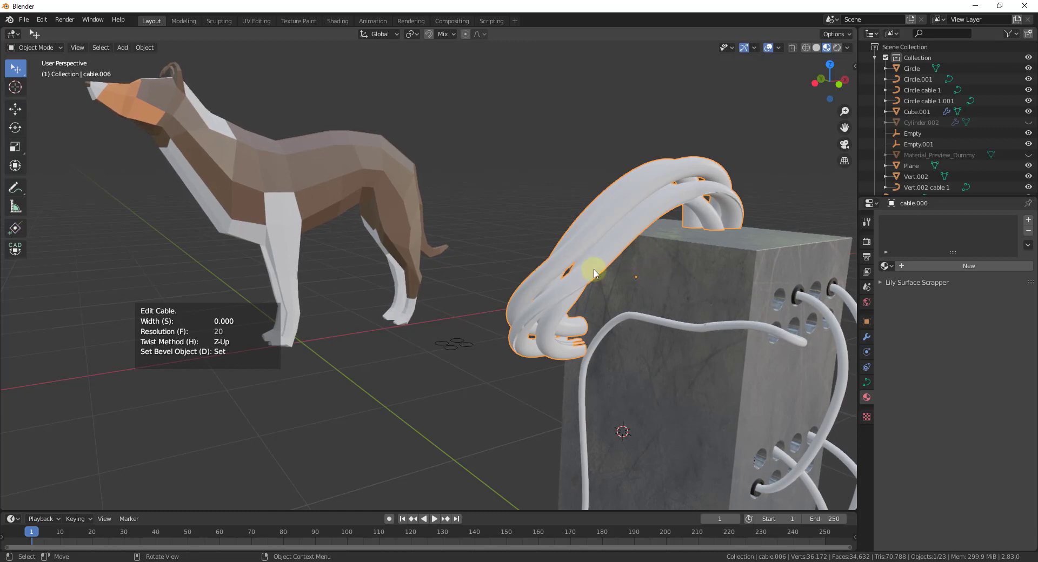
{"action": "middle_click_drag", "start_coordinate": [620, 263], "coordinate": [604, 270]}
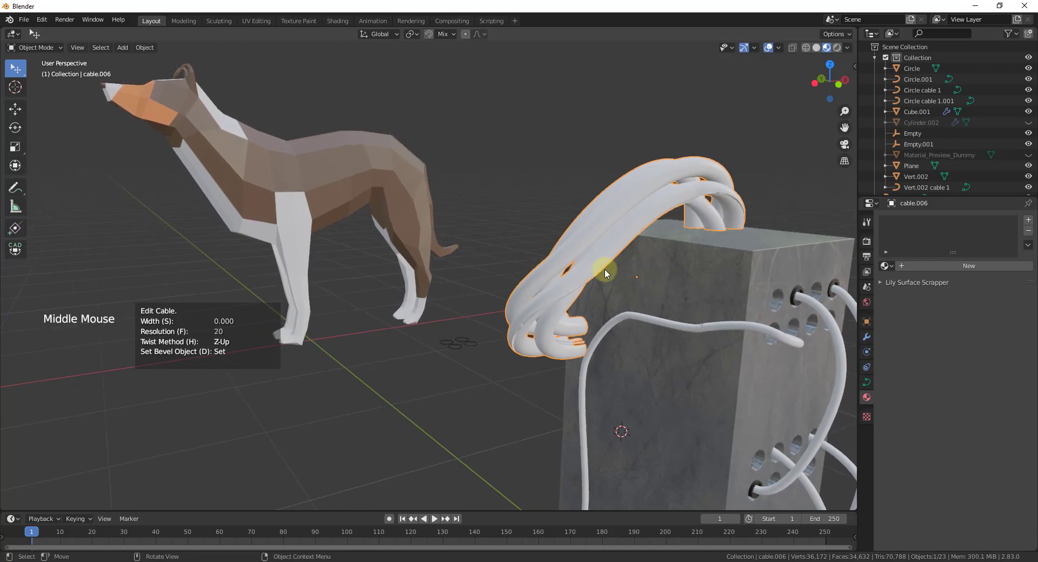
Scale the four-circle curve, Circle.001, uniformly to about 0.37 to thin the cable bundle
{"action": "scroll", "coordinate": [457, 345], "scroll_direction": "up", "scroll_amount": 3}
{"action": "left_click", "coordinate": [457, 345]}
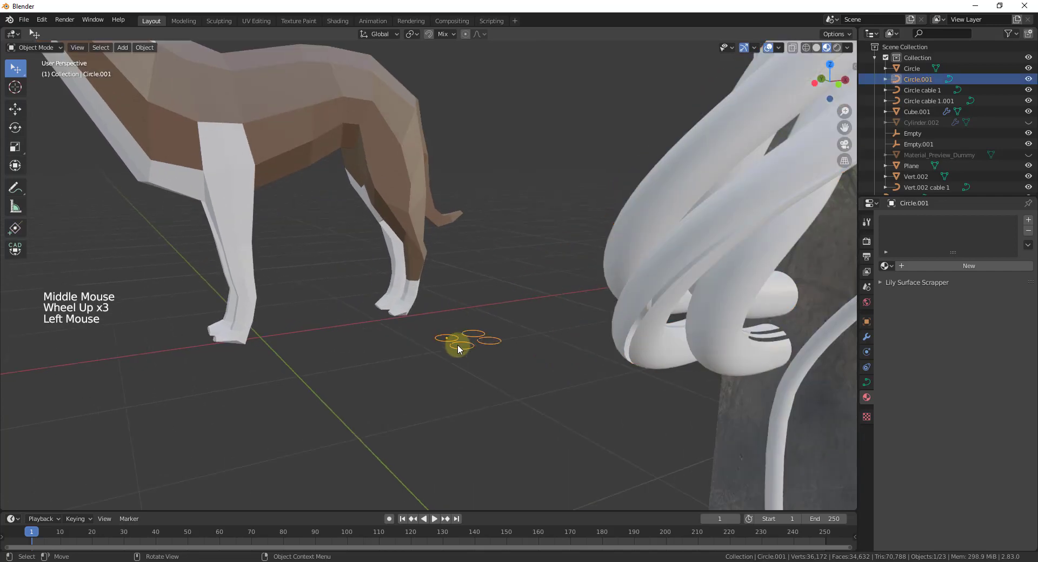
{"action": "scroll", "coordinate": [457, 345], "scroll_direction": "down", "scroll_amount": 3}
{"action": "mouse_move", "coordinate": [457, 345]}
{"action": "middle_mouse_down"}
{"action": "mouse_move", "coordinate": [520, 369]}
{"action": "mouse_move", "coordinate": [476, 343]}
{"action": "middle_mouse_up"}
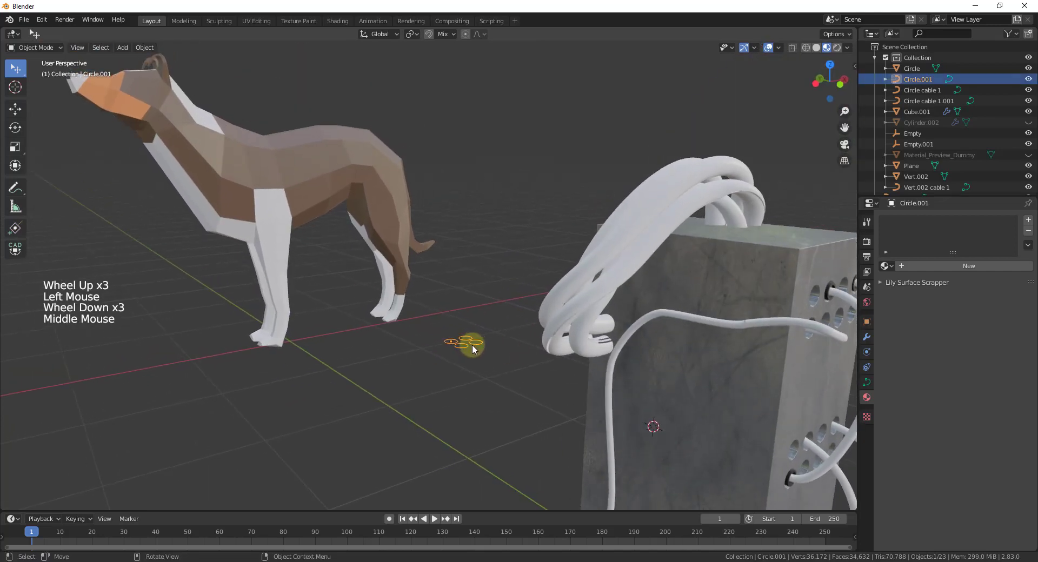
{"action": "key", "text": "s"}
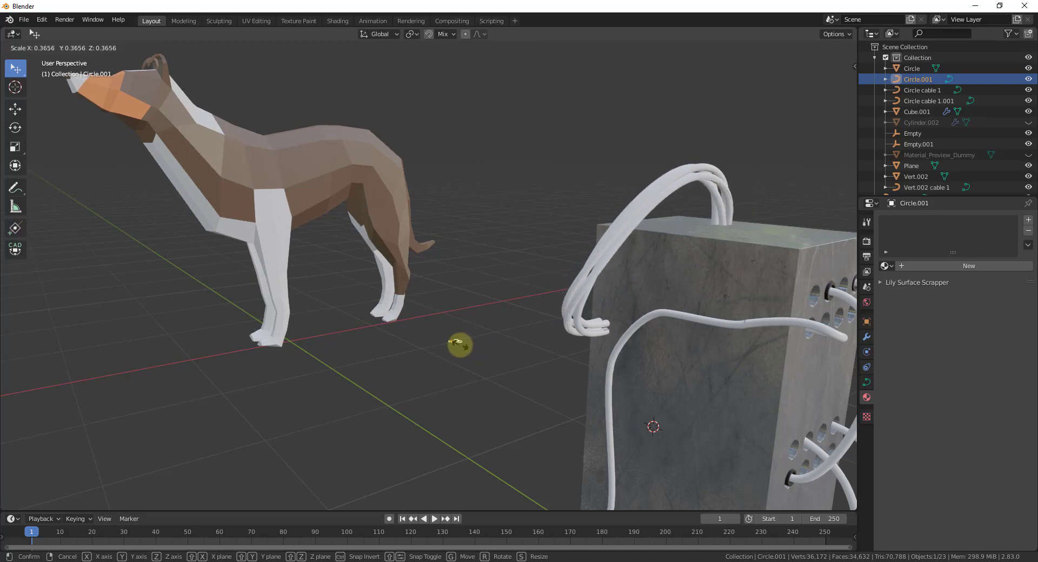
{"action": "left_click", "coordinate": [459, 343]}
Edit the cable bundle's curve and move the control point at the top of its arch about 1.3 inches along Y
{"action": "middle_click_drag", "start_coordinate": [633, 233], "coordinate": [603, 225]}
{"action": "left_click", "coordinate": [610, 218]}
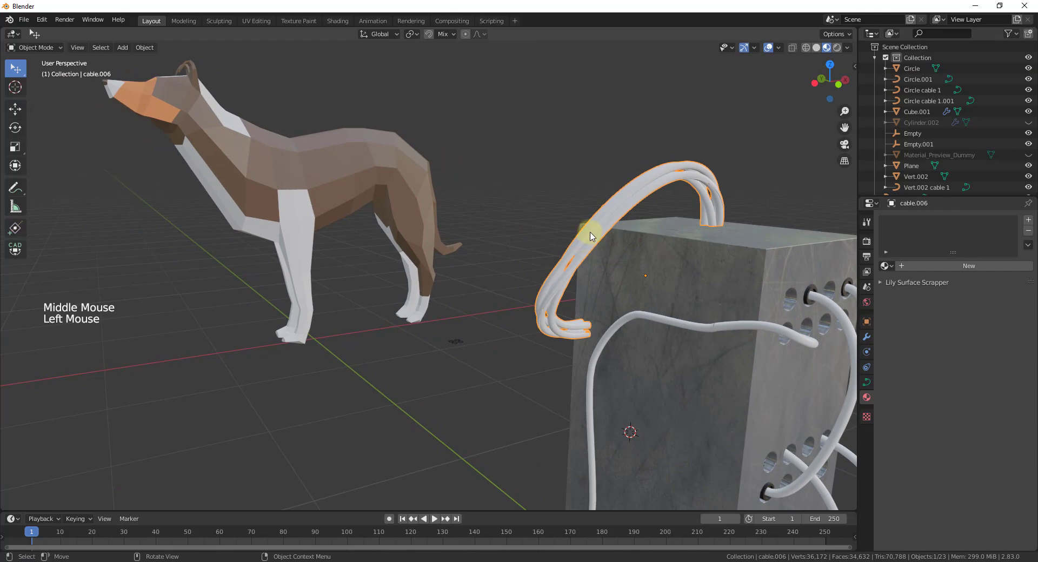
{"action": "scroll", "coordinate": [589, 232], "scroll_direction": "down", "scroll_amount": 2}
{"action": "scroll", "coordinate": [672, 225], "scroll_direction": "up", "scroll_amount": 2}
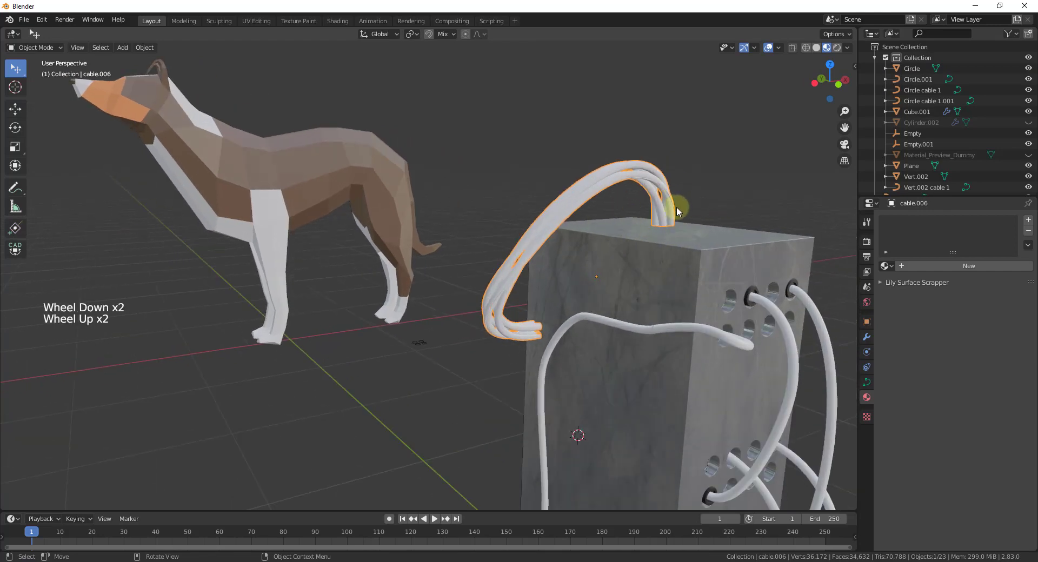
{"action": "key", "text": "Tab"}
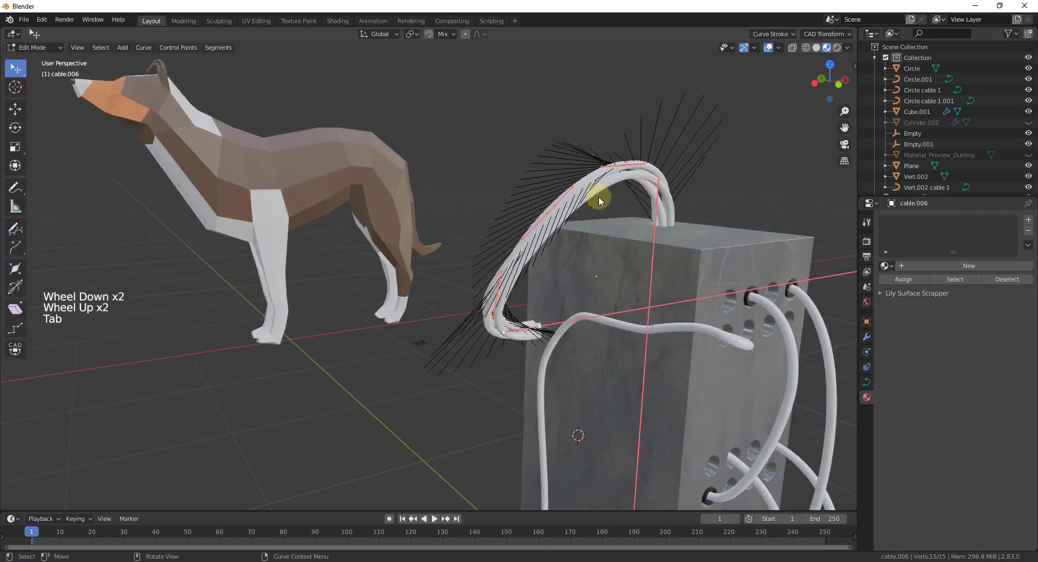
{"action": "left_click", "coordinate": [618, 164]}
{"action": "key", "text": "g"}
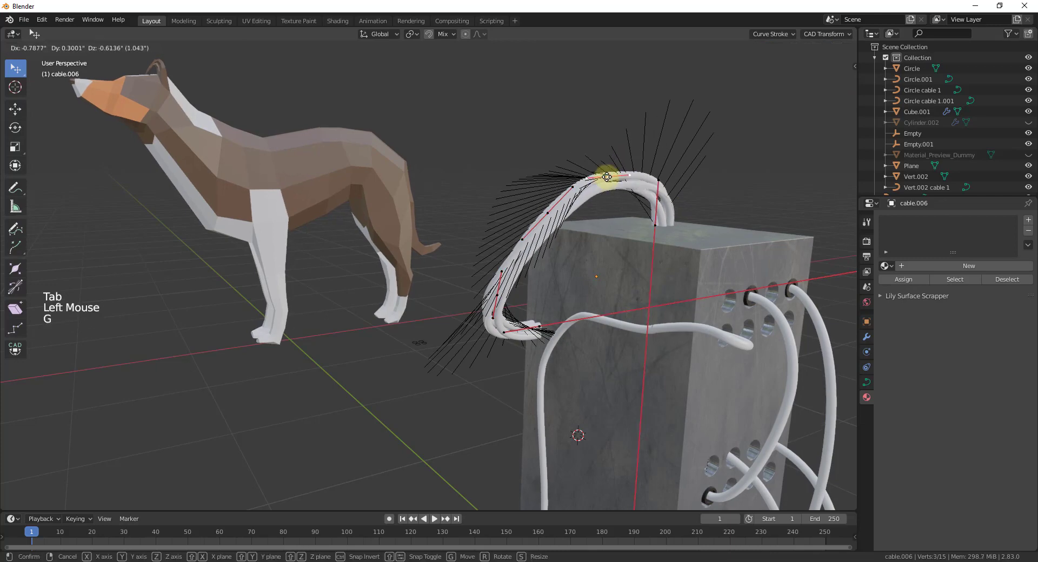
{"action": "key", "text": "z"}
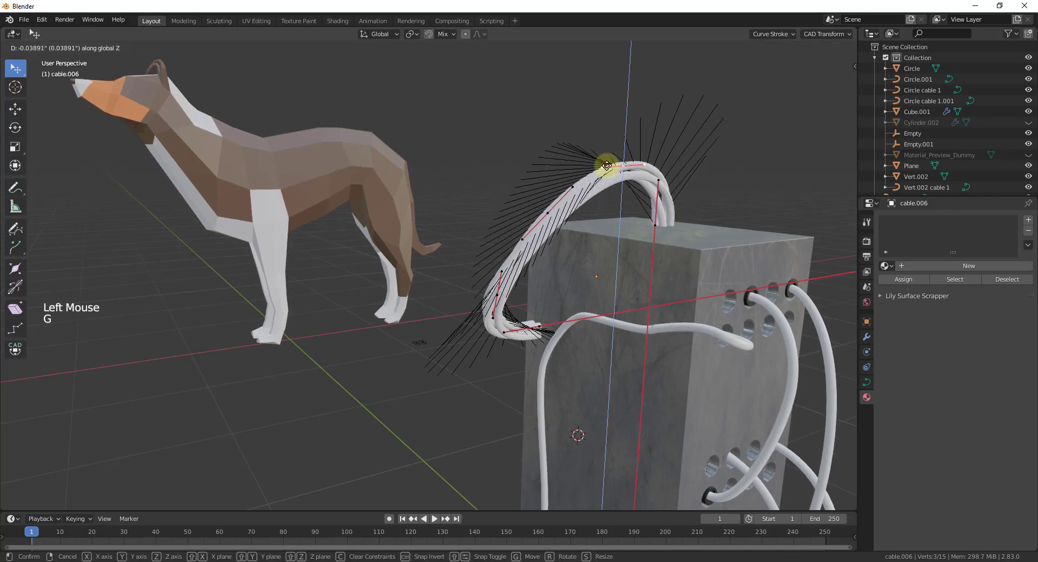
{"action": "key", "text": "y"}
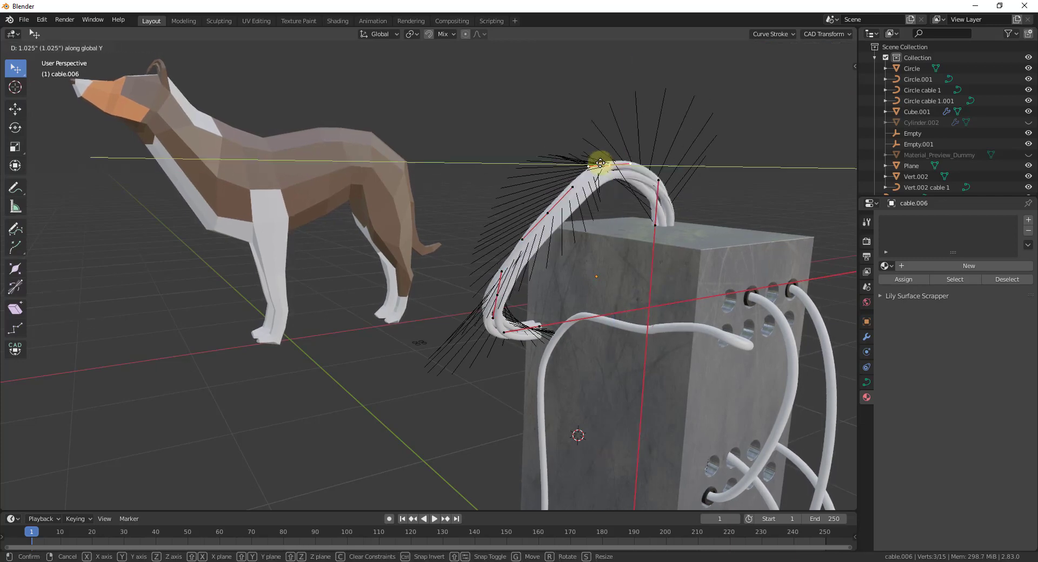
{"action": "left_click", "coordinate": [571, 205]}
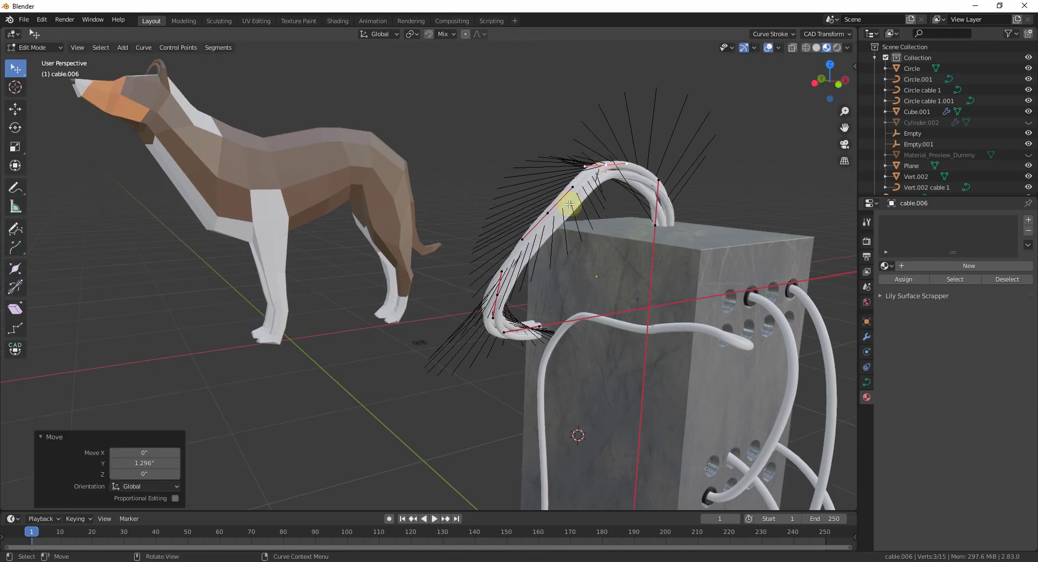
Move the bundle's lower front control point about 1.27 inches along X, -0.58 inches along Y and 0.58 inches along Z
{"action": "left_click", "coordinate": [496, 295]}
{"action": "key", "text": "g"}
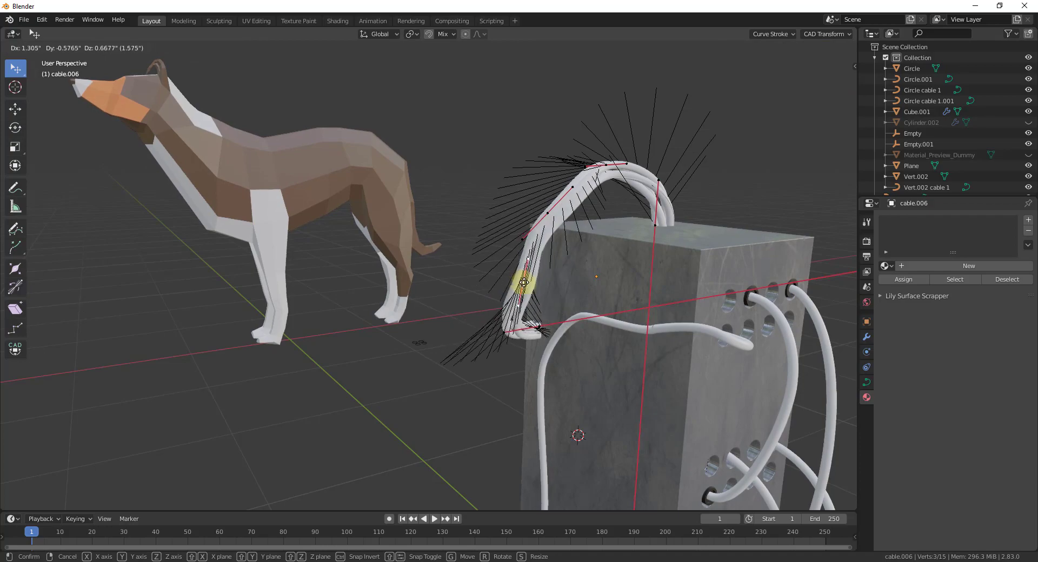
{"action": "left_click", "coordinate": [521, 283]}
Move the bundle's lower front control point about 1 inch further along X and rotate its handles upright
{"action": "middle_click_drag", "start_coordinate": [490, 282], "coordinate": [528, 239]}
{"action": "left_click", "coordinate": [839, 84]}
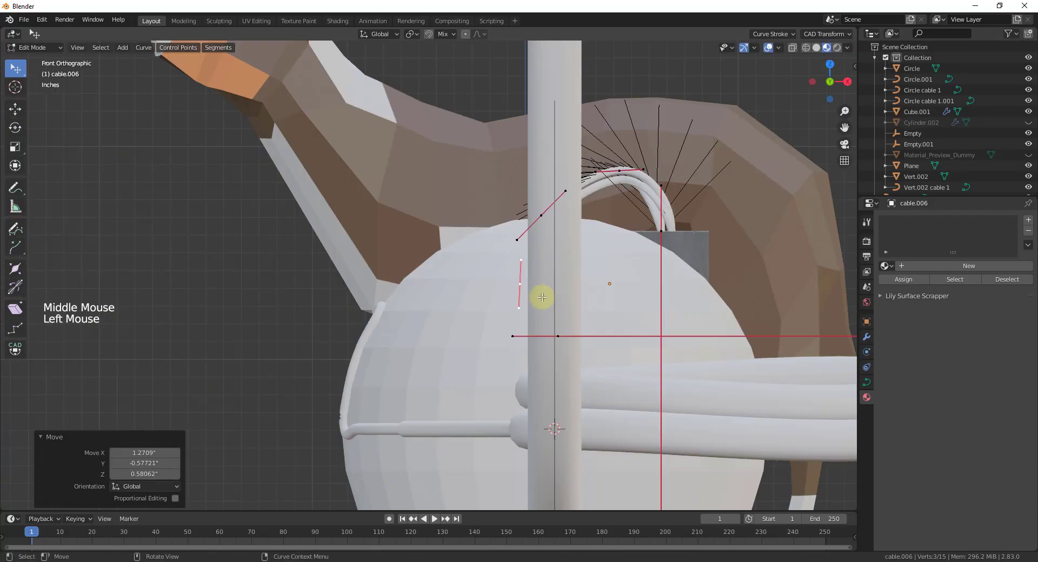
{"action": "middle_click_drag", "start_coordinate": [570, 285], "coordinate": [529, 260]}
{"action": "key", "text": "g"}
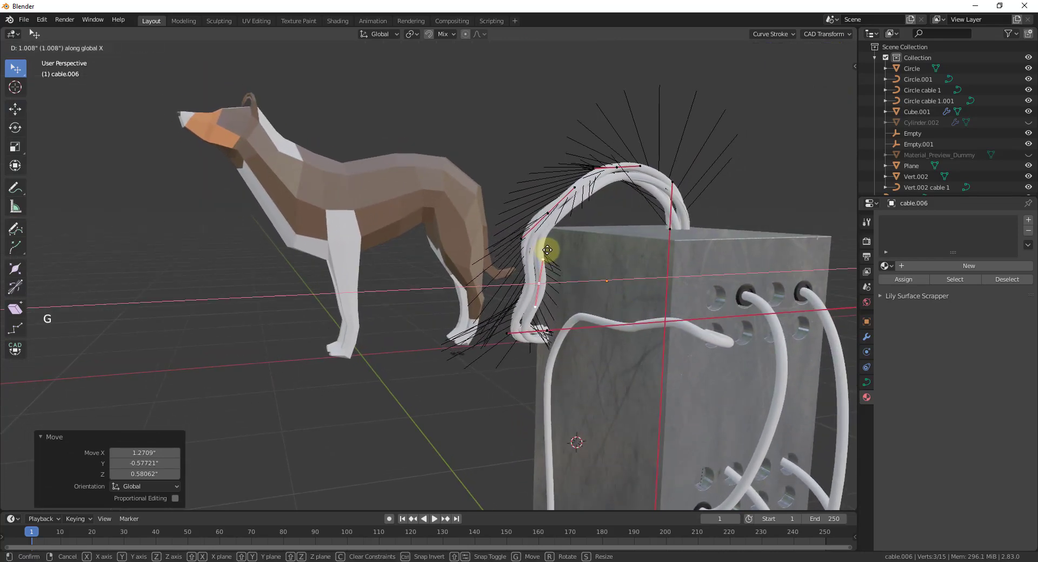
{"action": "left_click", "coordinate": [546, 252]}
{"action": "key", "text": "r"}
{"action": "left_click", "coordinate": [551, 226]}
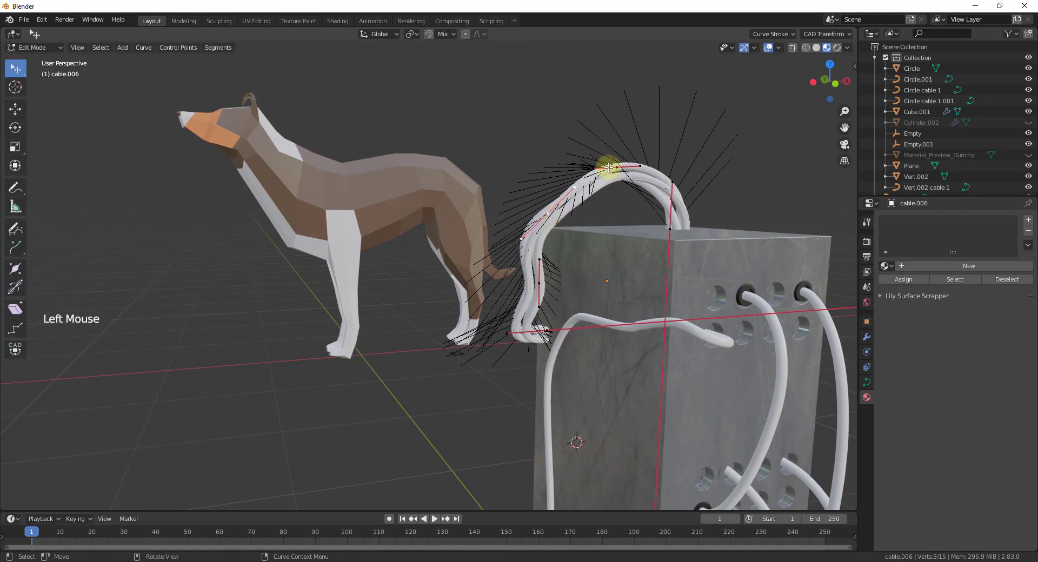
Lower the control point at the top of the arch by about 1.23 inches along Z and finish editing the curve
{"action": "key", "text": "g"}
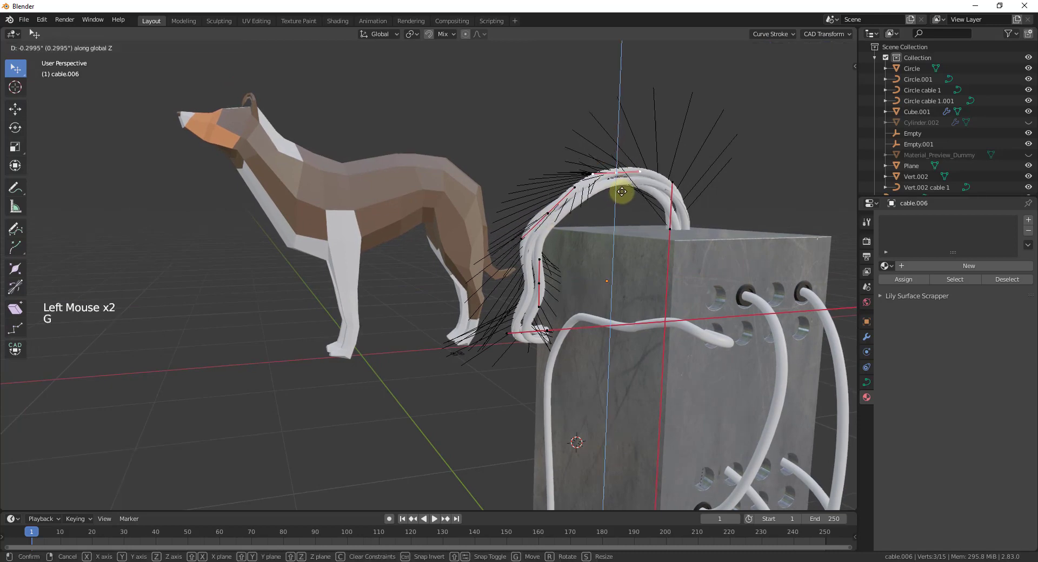
{"action": "left_click", "coordinate": [619, 205]}
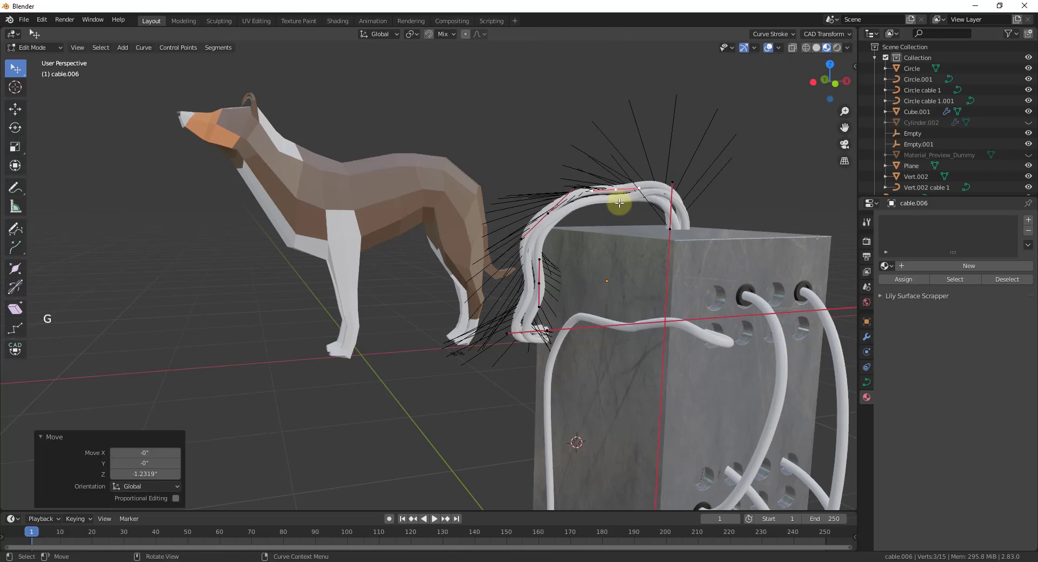
{"action": "scroll", "coordinate": [568, 283], "scroll_direction": "down", "scroll_amount": 4}
{"action": "middle_click_drag", "start_coordinate": [568, 283], "coordinate": [795, 301]}
{"action": "scroll", "coordinate": [754, 426], "scroll_direction": "up", "scroll_amount": 2}
{"action": "scroll", "coordinate": [753, 426], "scroll_direction": "up", "scroll_amount": 1}
{"action": "scroll", "coordinate": [579, 260], "scroll_direction": "down", "scroll_amount": 3}
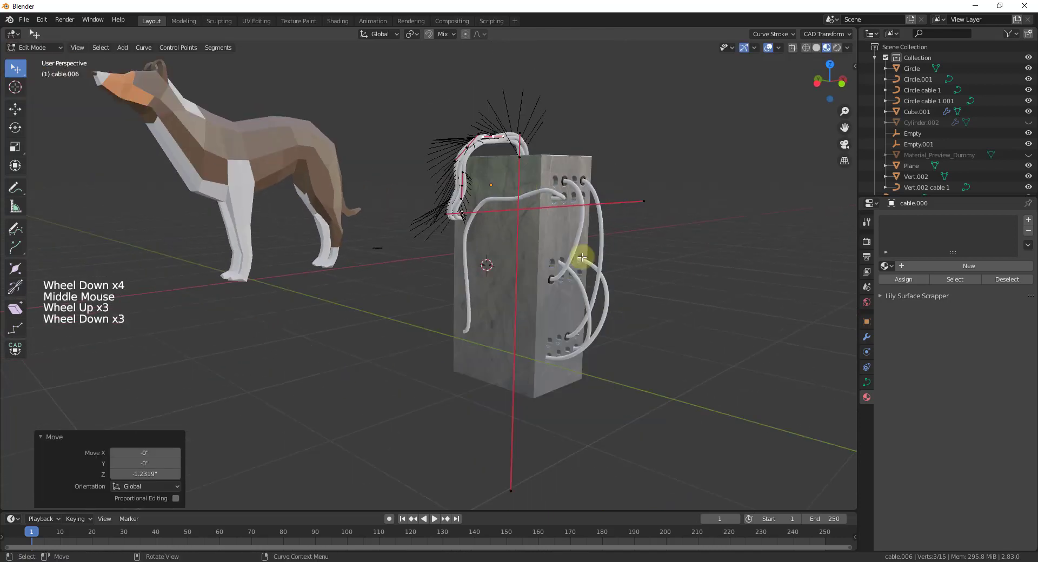
{"action": "key", "text": "Tab"}
{"action": "middle_click_drag", "start_coordinate": [538, 232], "coordinate": [688, 268]}
{"action": "scroll", "coordinate": [641, 279], "scroll_direction": "up", "scroll_amount": 1}
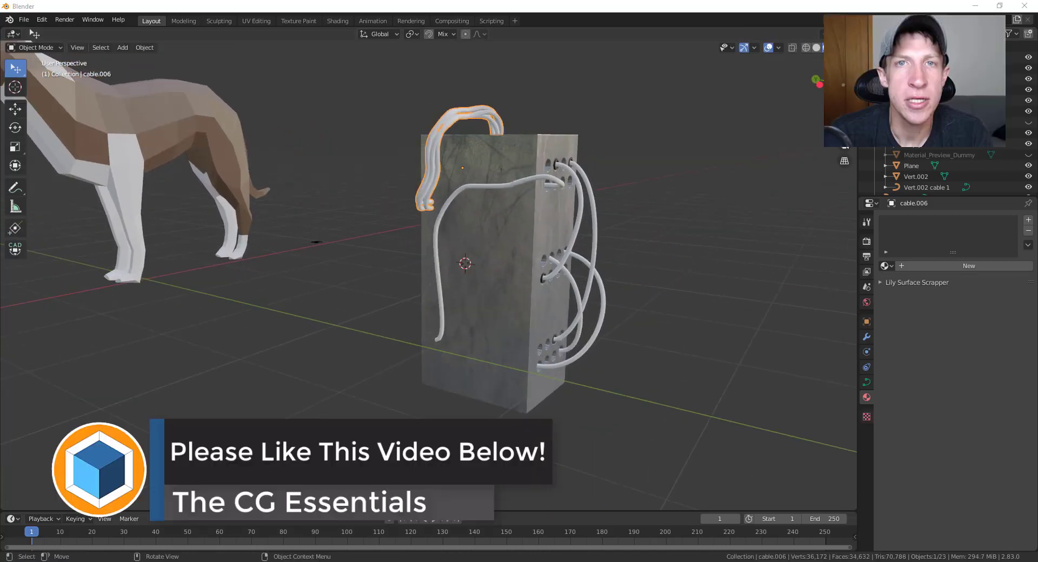